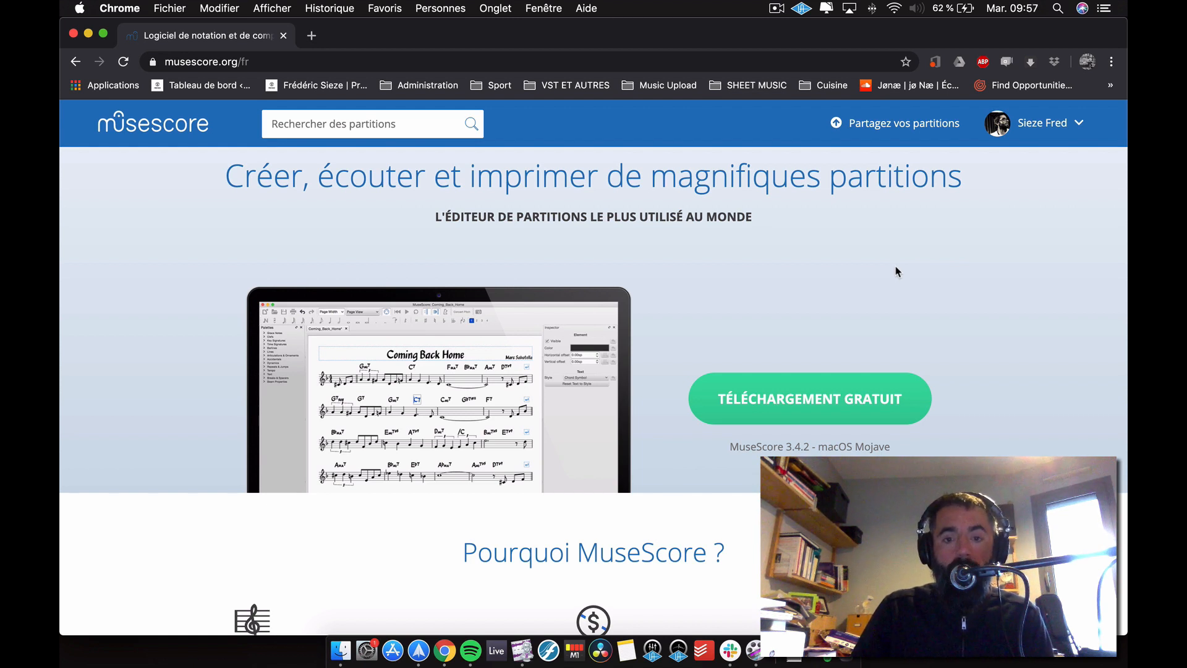
scroll(915, 275, down, 5)
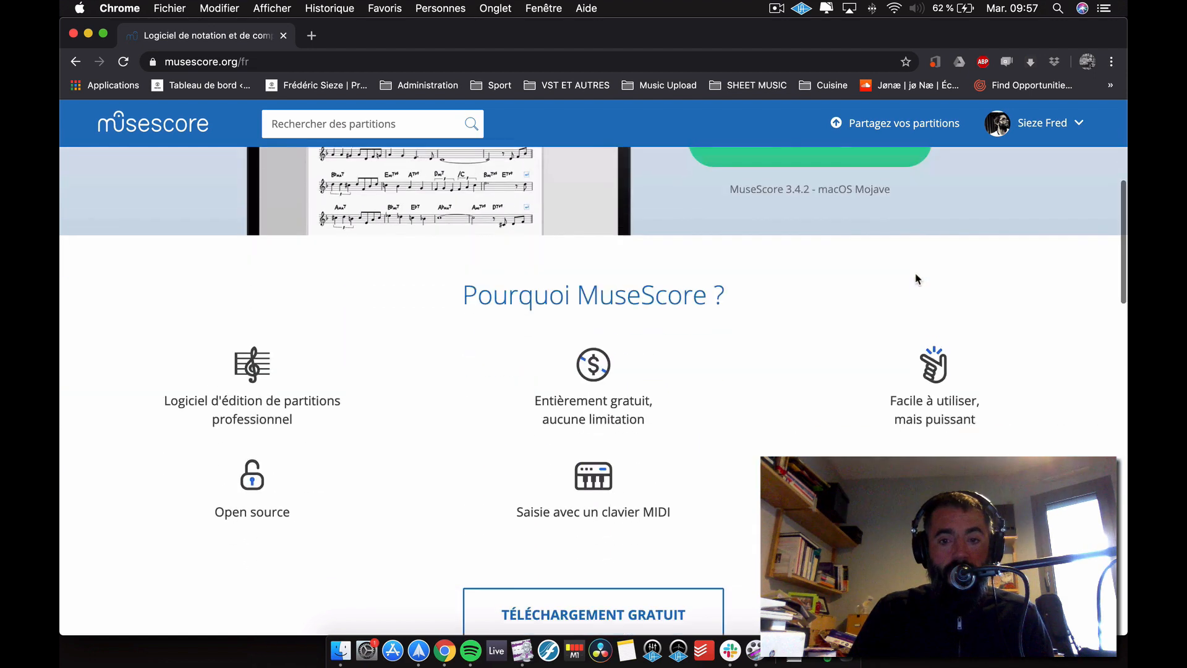
scroll(927, 275, up, 6)
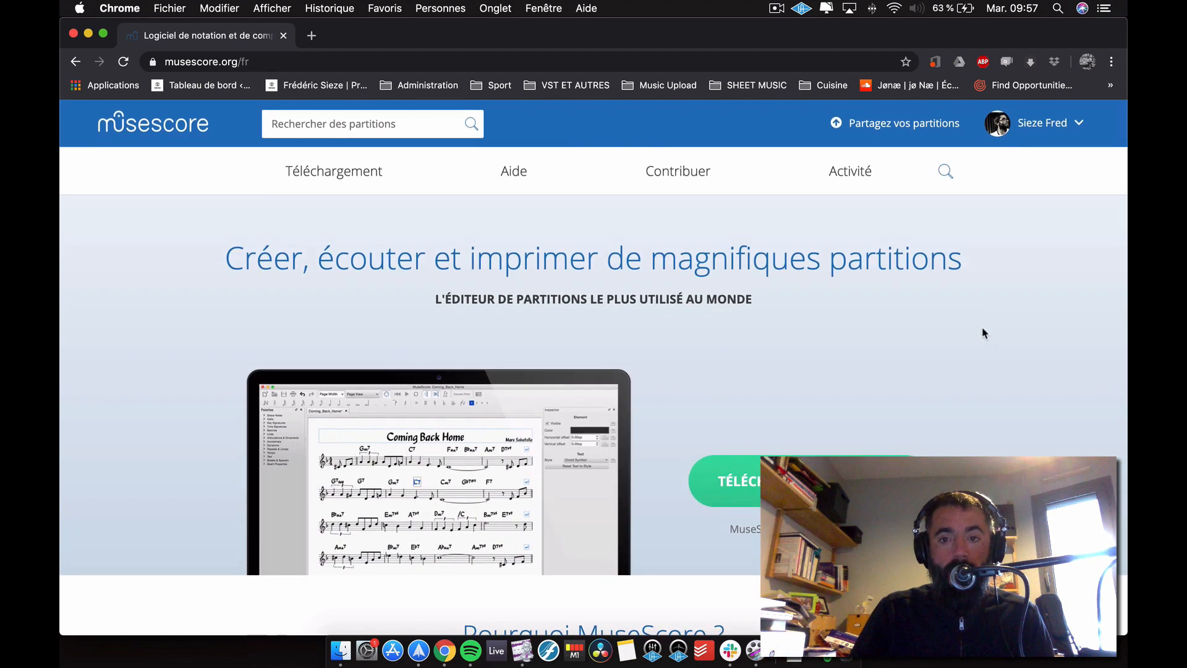
scroll(1007, 316, down, 3)
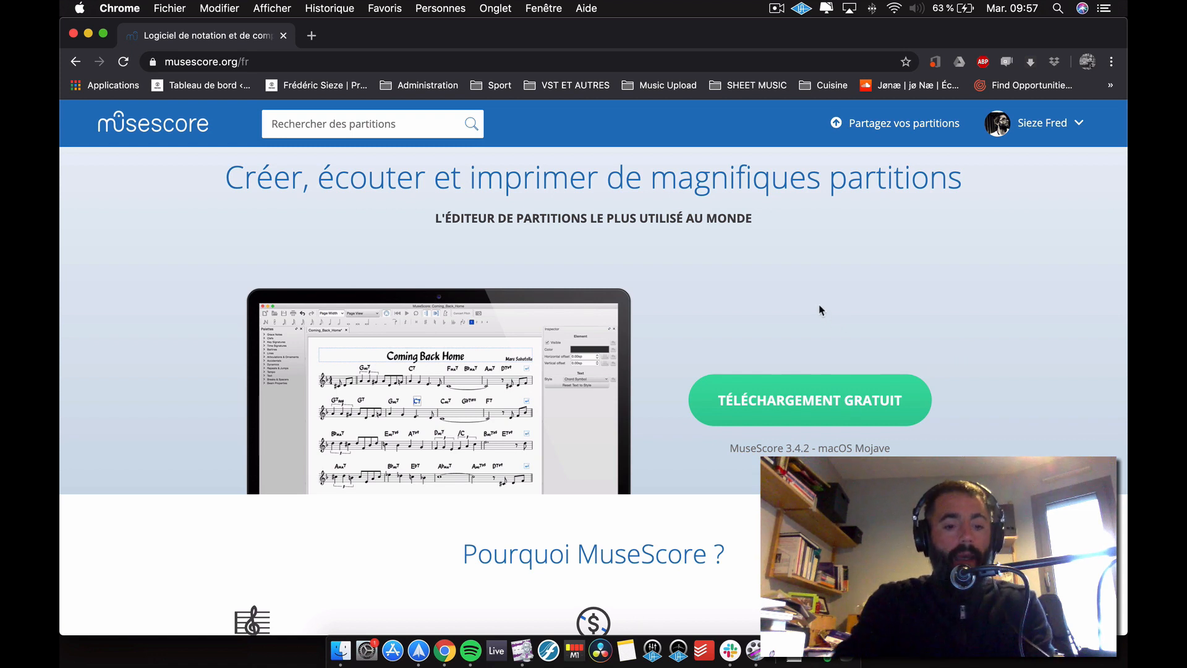
Step: Launch MuseScore 3 from the Musique application folder
key(F4)
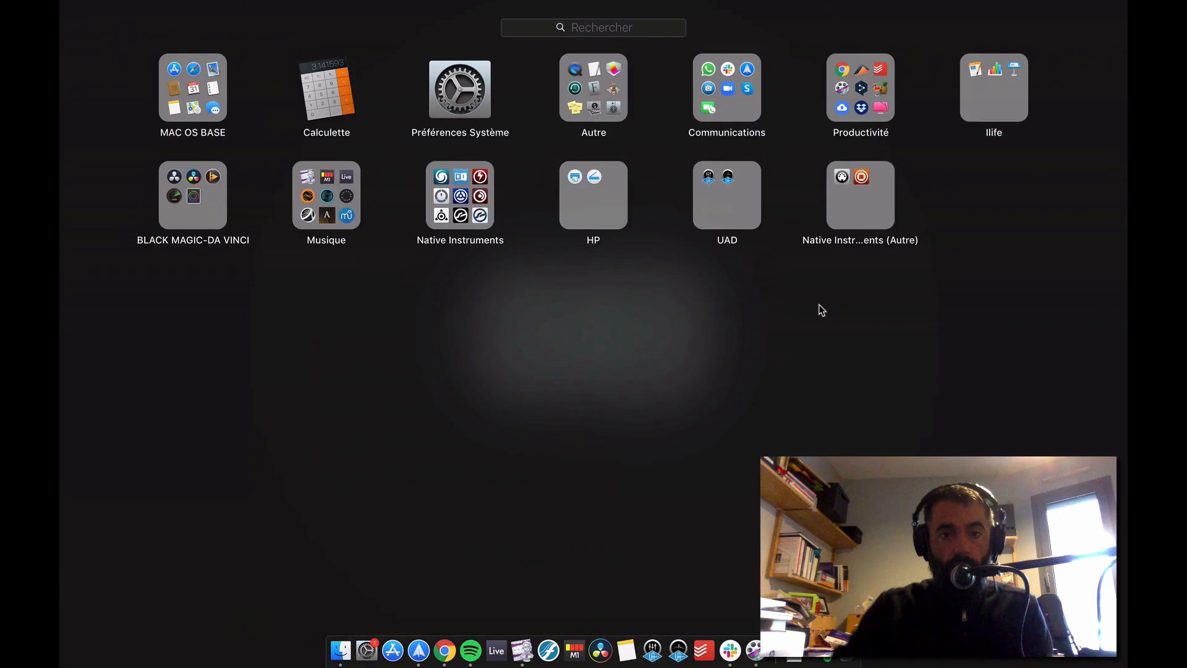
click(321, 206)
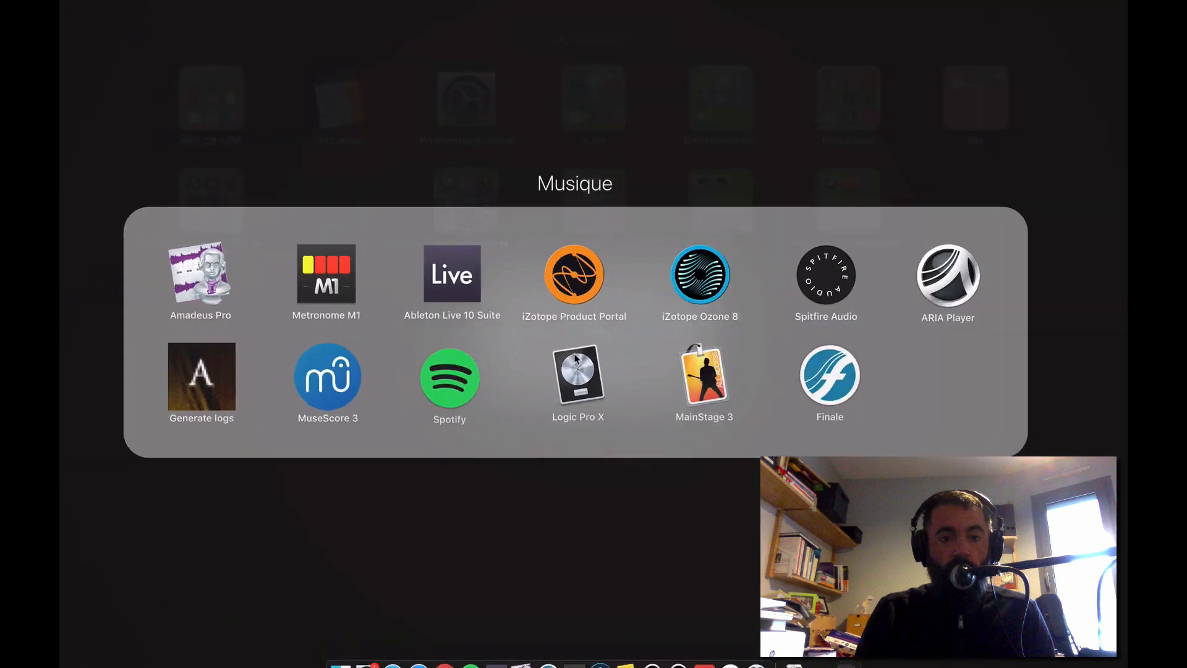
click(326, 388)
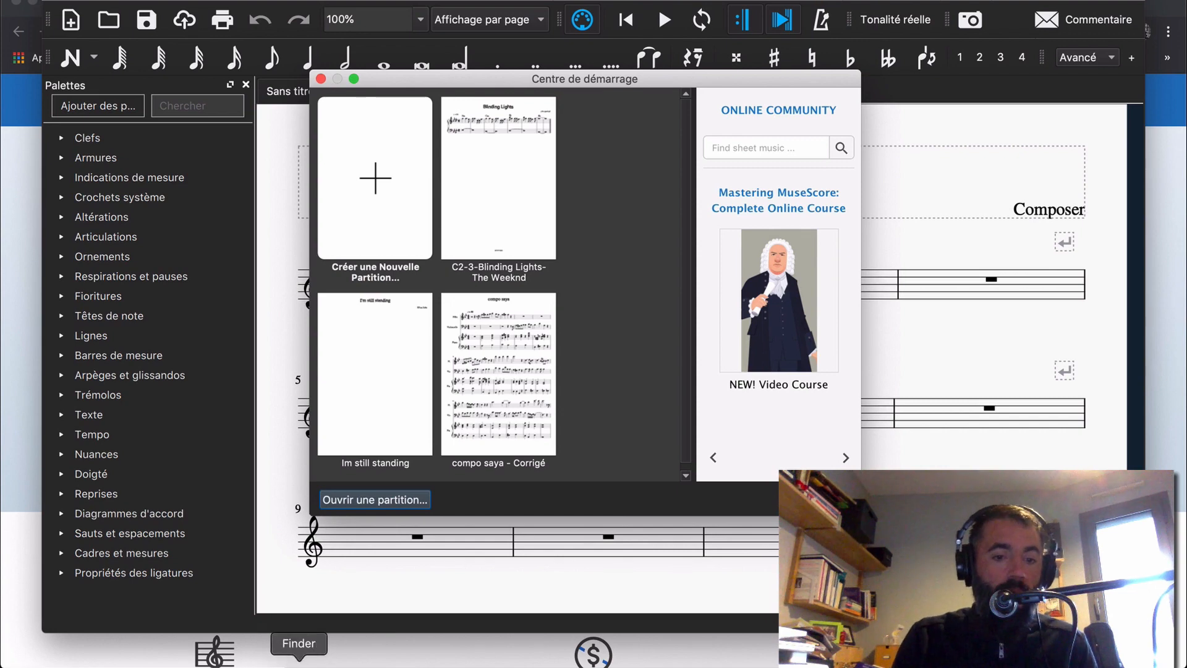
Step: Open the recent file C2-3-Blinding Lights-The Weeknd.pdf from the Finder as the reference score
click(298, 661)
click(539, 140)
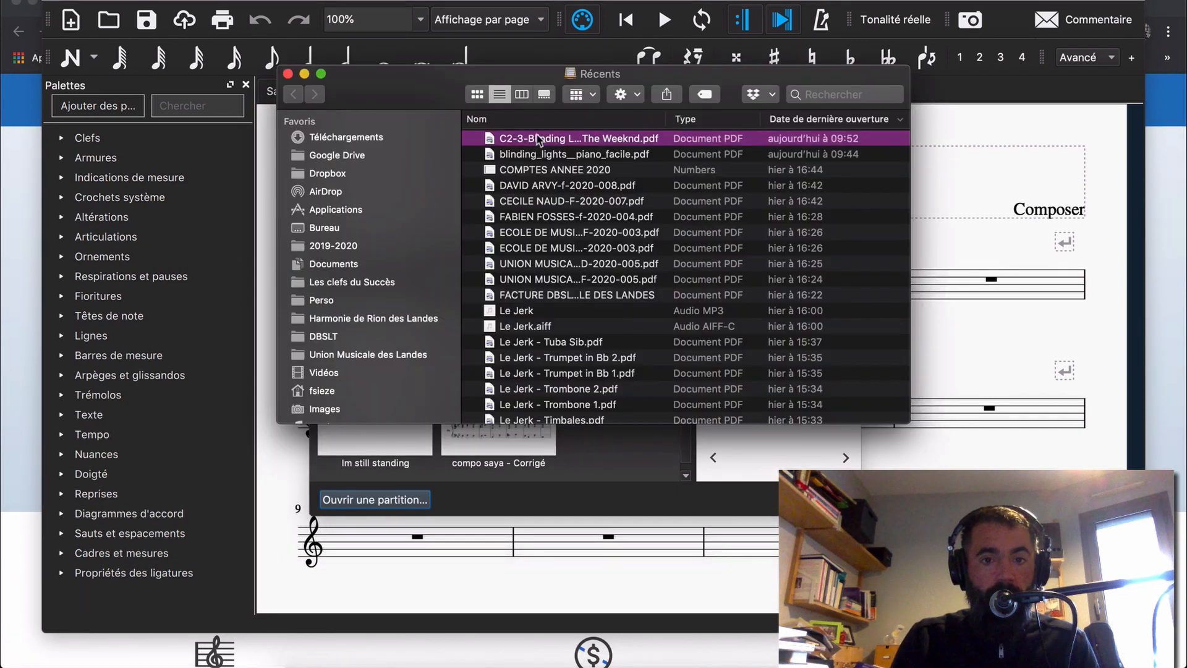
double_click(525, 143)
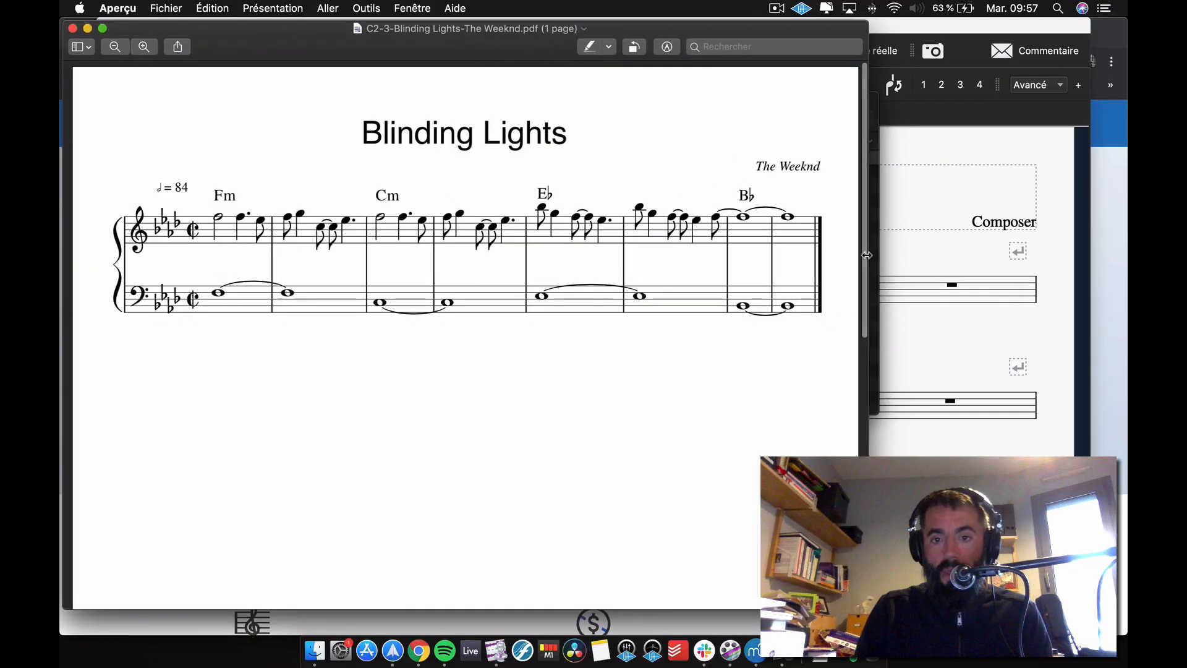
drag(455, 43, 570, 167)
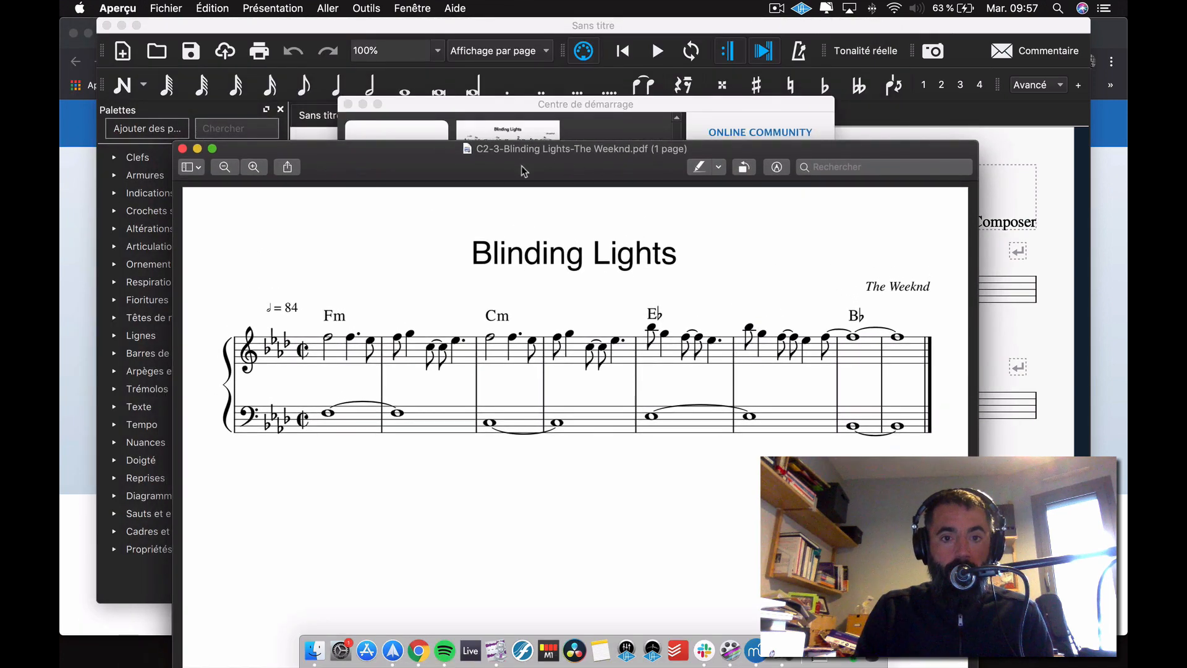
drag(456, 163, 394, 65)
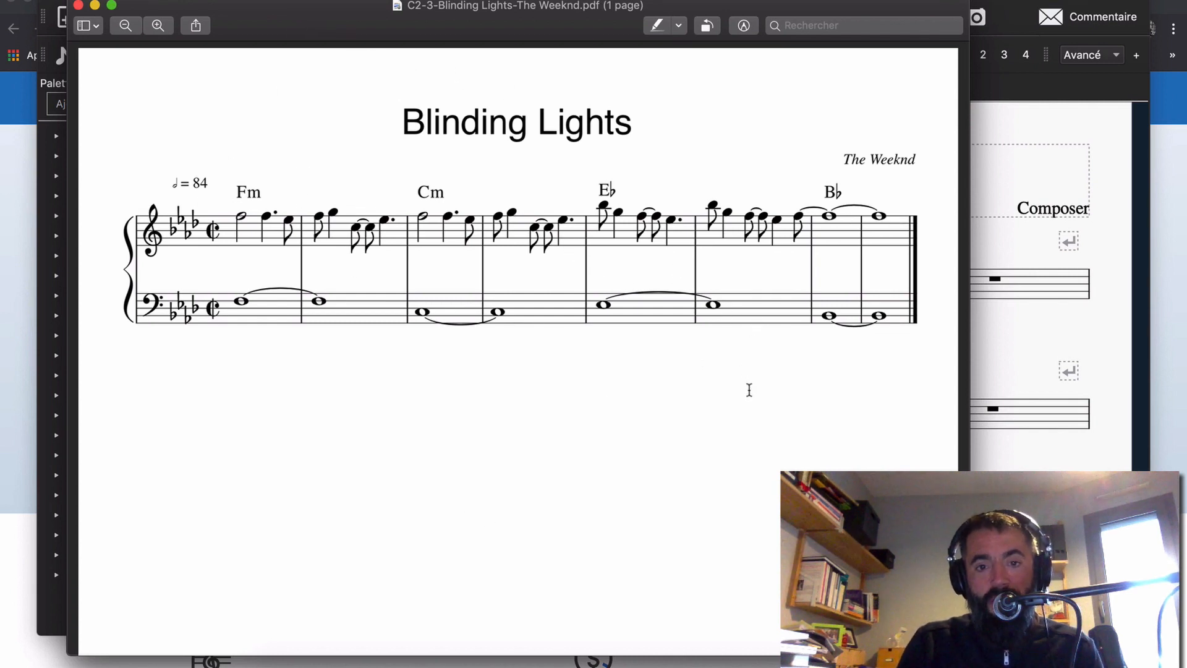
drag(345, 21, 402, 42)
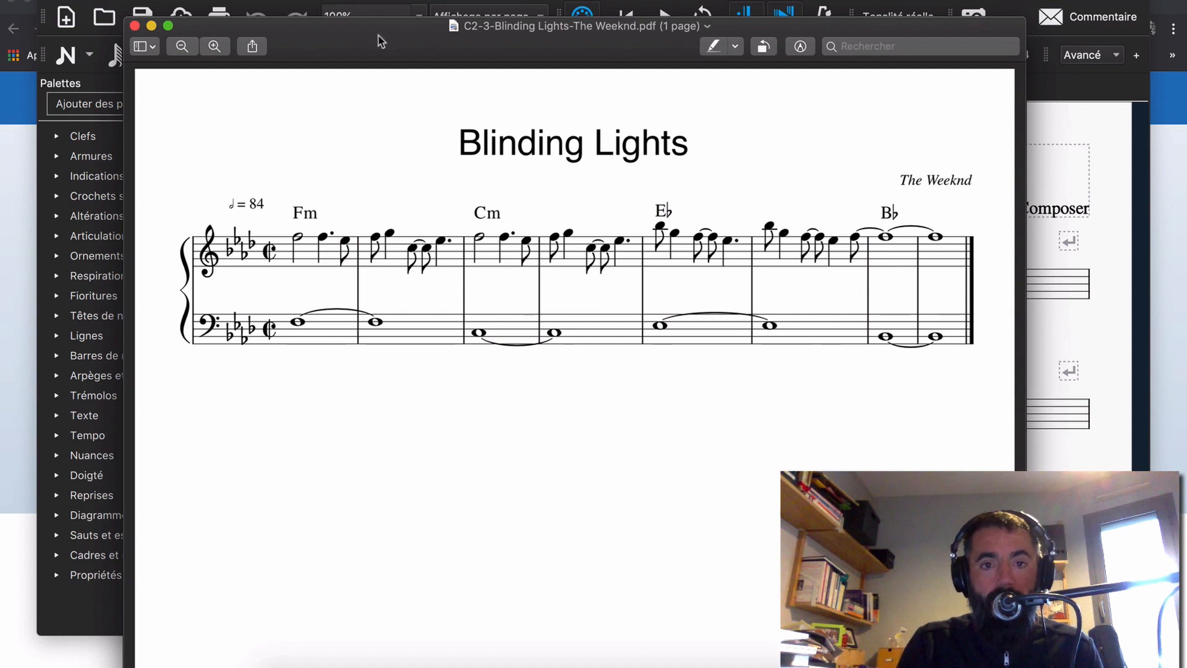
drag(380, 31, 411, 26)
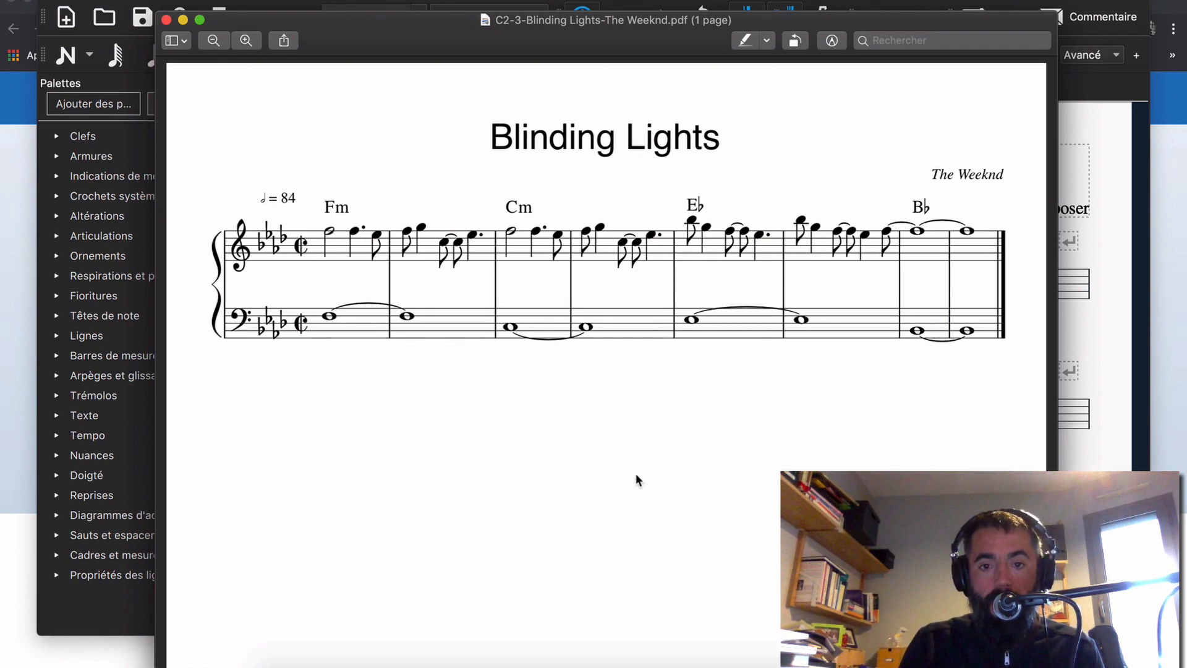
scroll(640, 482, up, 1)
scroll(575, 480, down, 1)
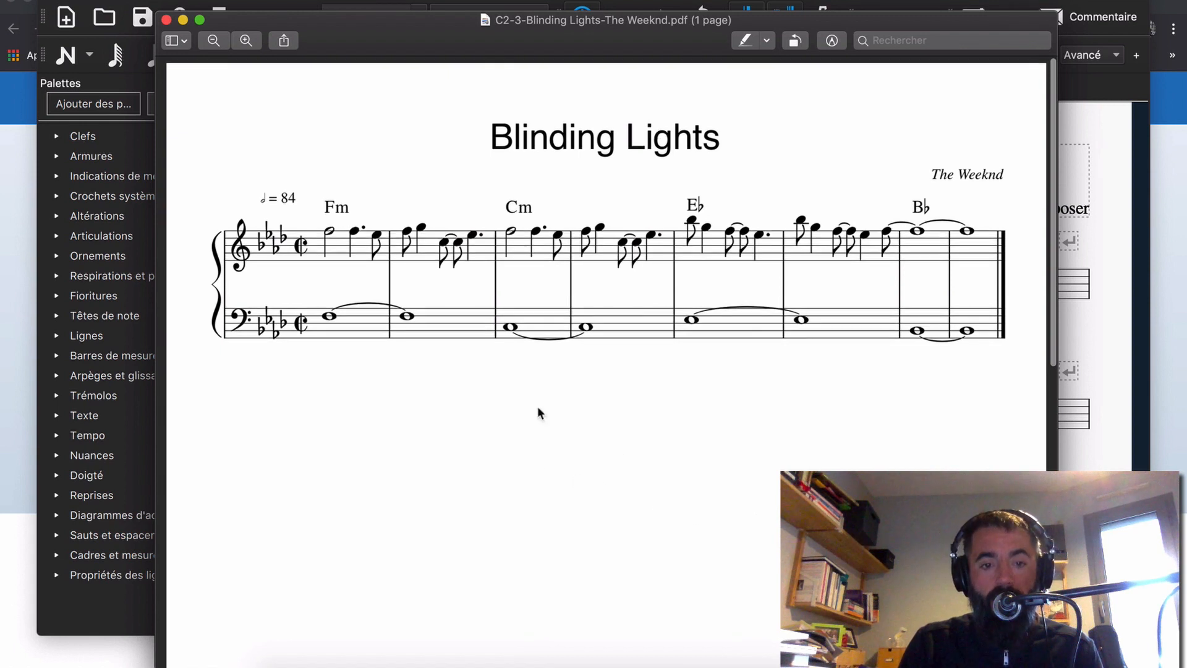
scroll(324, 272, down, 1)
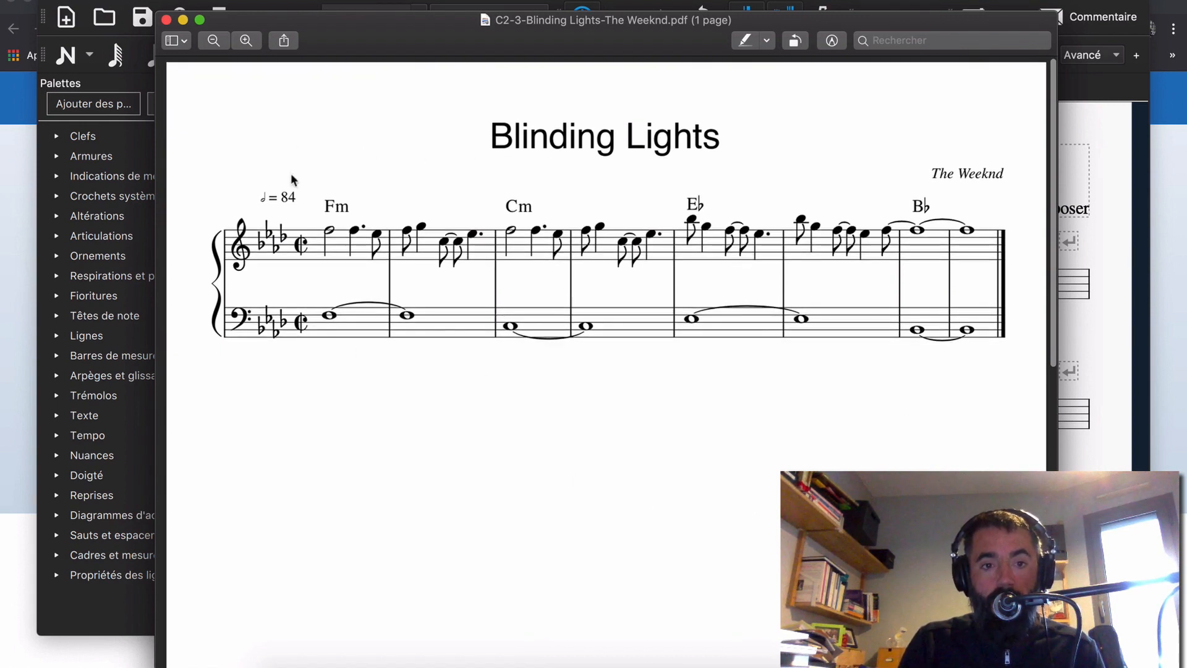
scroll(280, 201, down, 1)
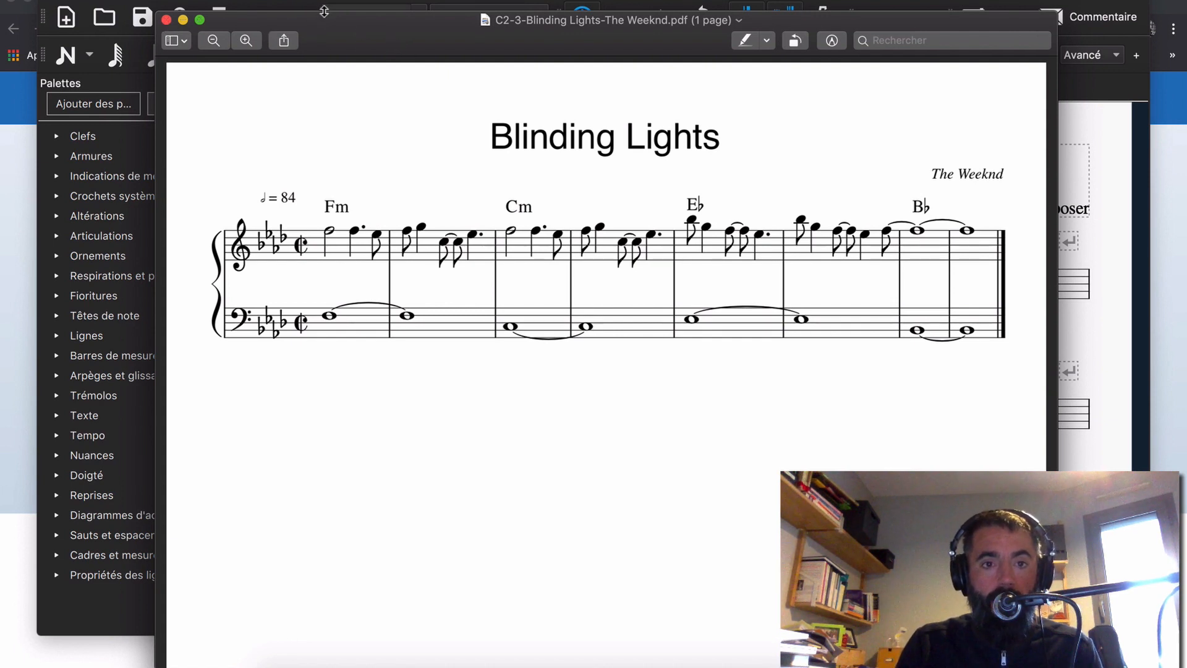
Step: Shrink the Blinding Lights PDF window and move it below the MuseScore start centre
drag(326, 11, 340, 31)
scroll(506, 421, up, 5)
drag(508, 518, 509, 230)
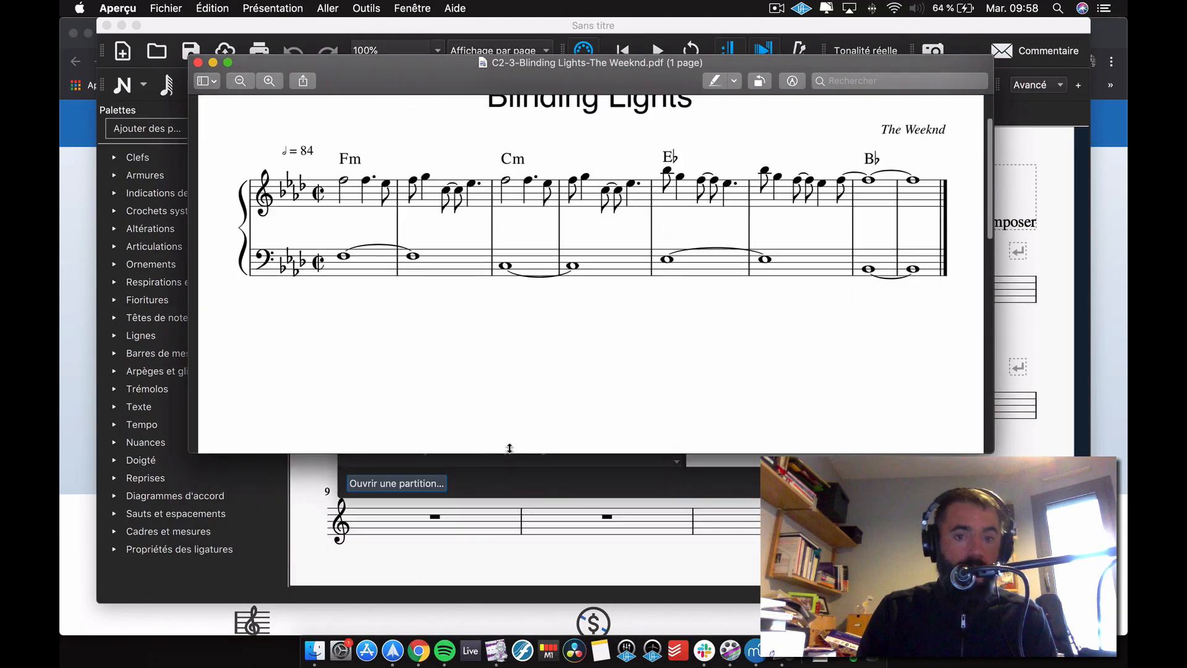
scroll(509, 198, up, 5)
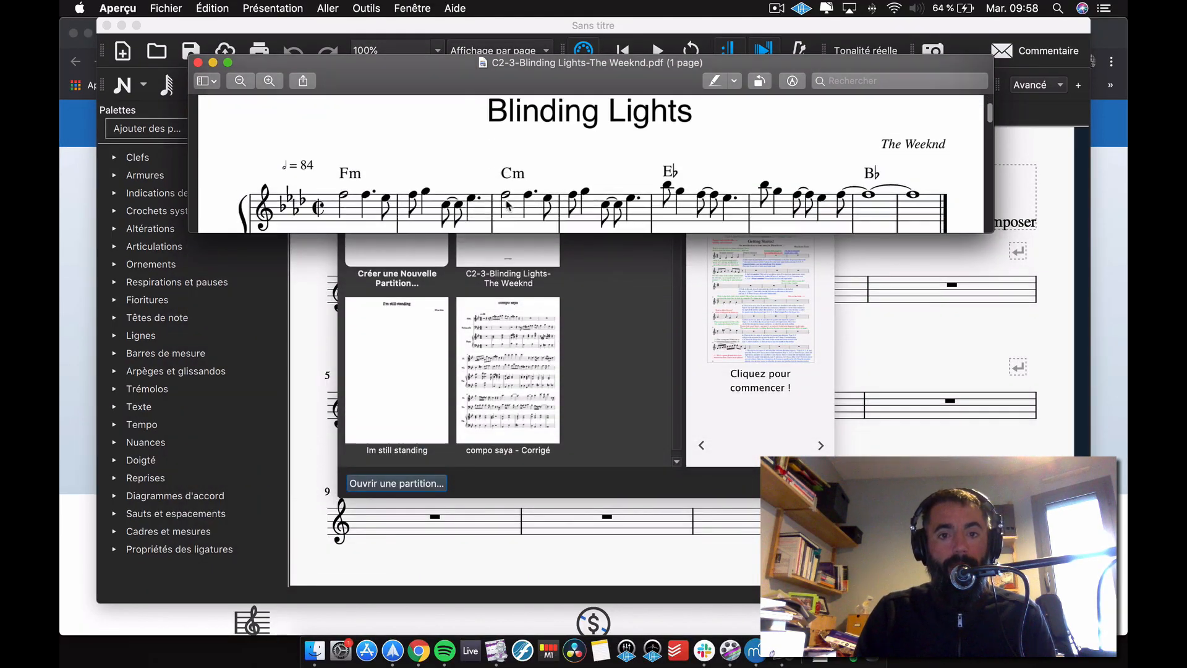
scroll(509, 198, down, 1)
drag(992, 232, 1007, 337)
drag(546, 76, 260, 587)
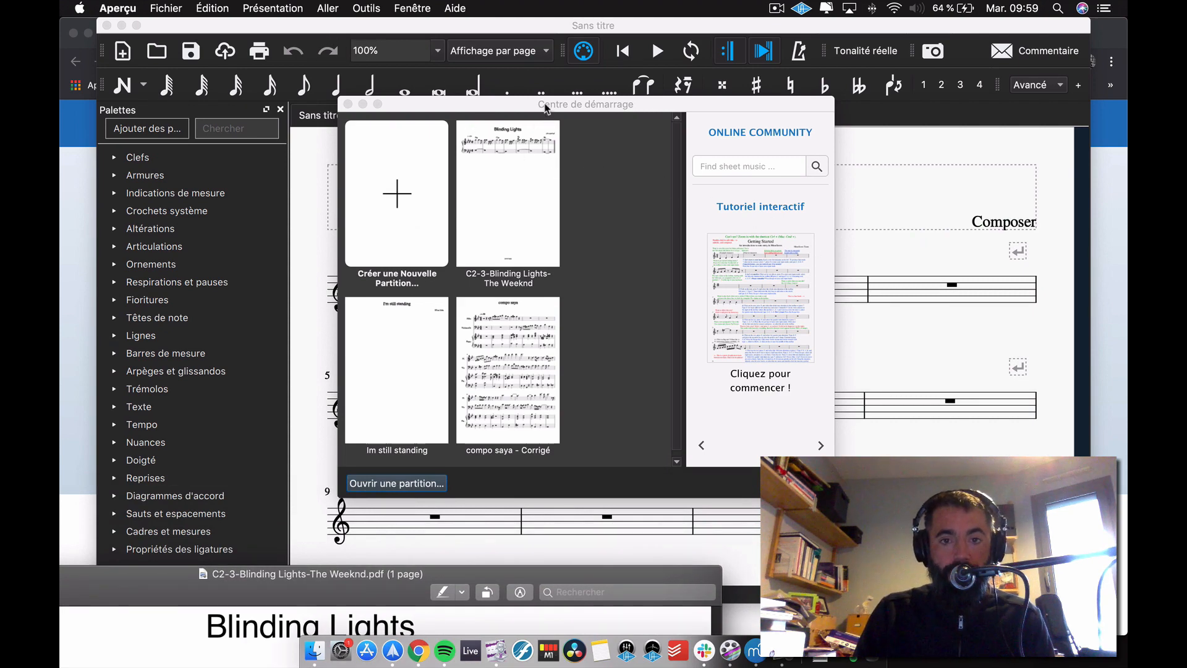
Step: Start a new score in MuseScore with the title "Blinding Lights" and the composer "The Weeknd"
drag(544, 105, 630, 80)
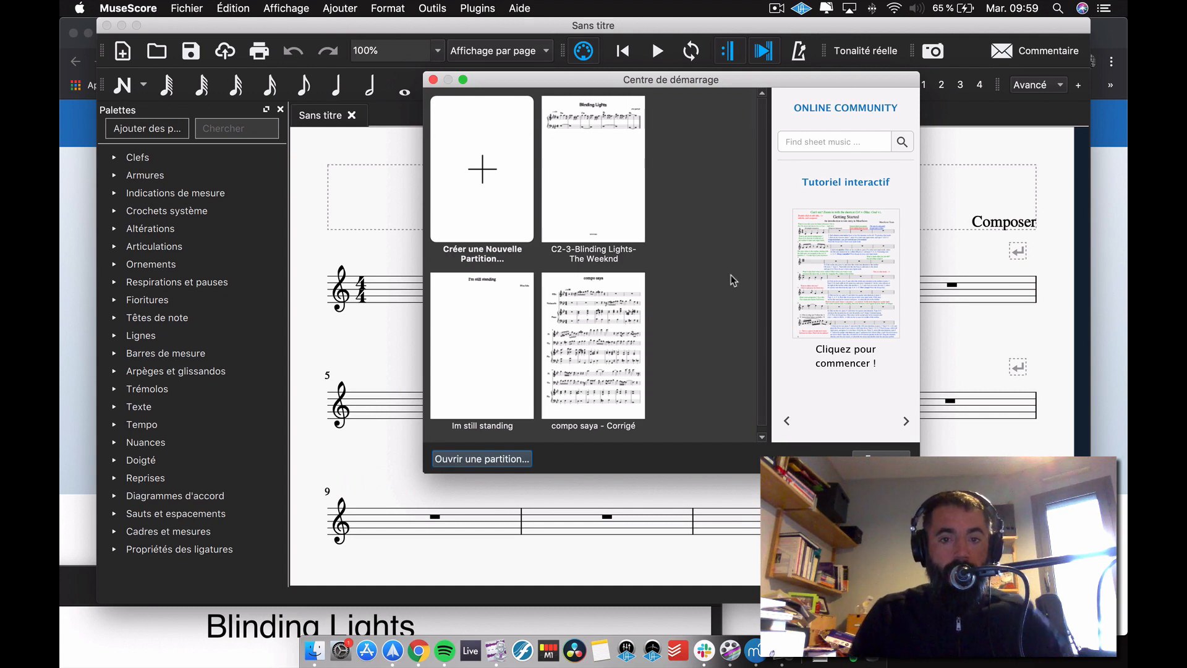
click(482, 170)
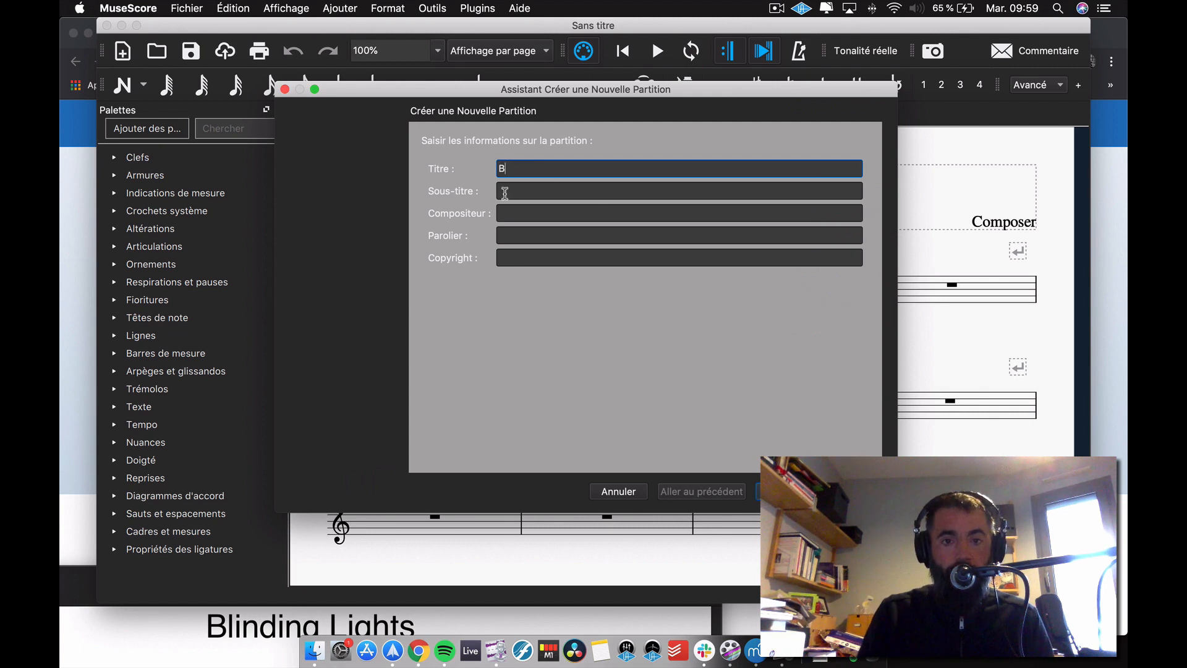
text(linding Lights)
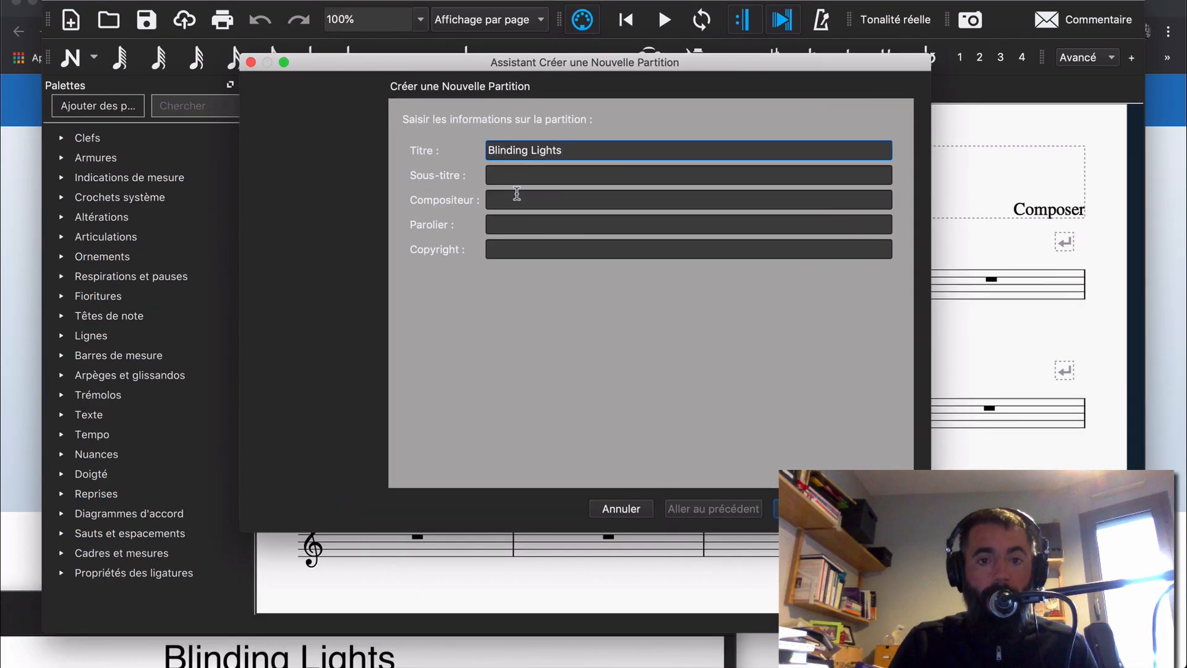
click(517, 197)
text(The Week)
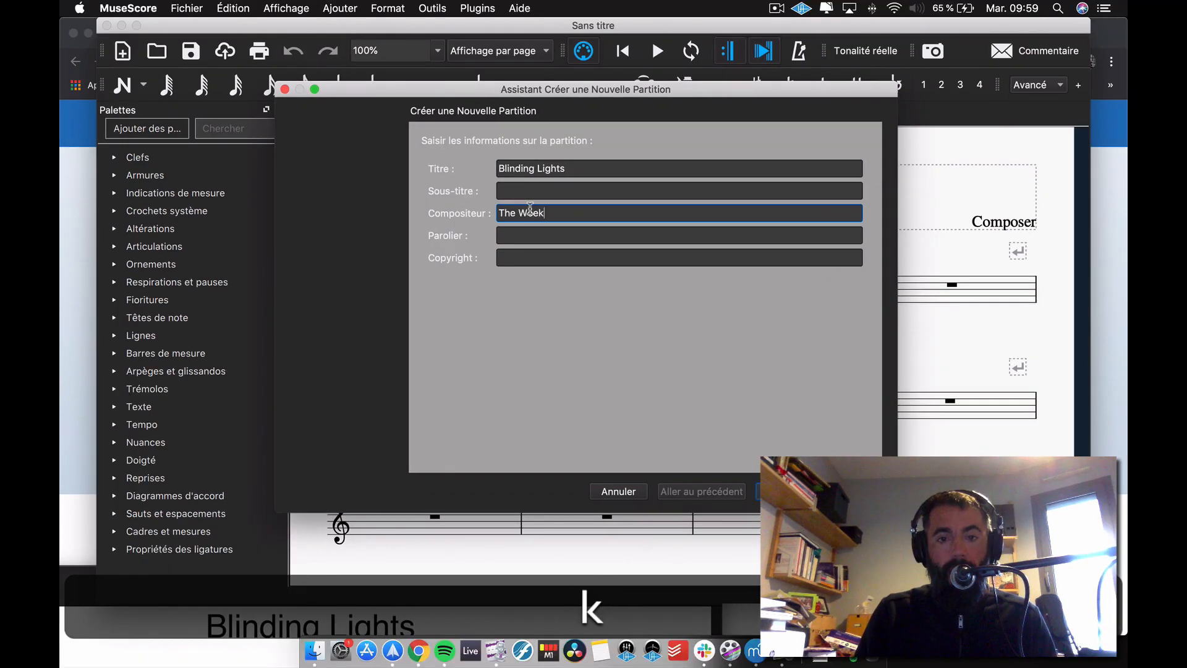
text(nd)
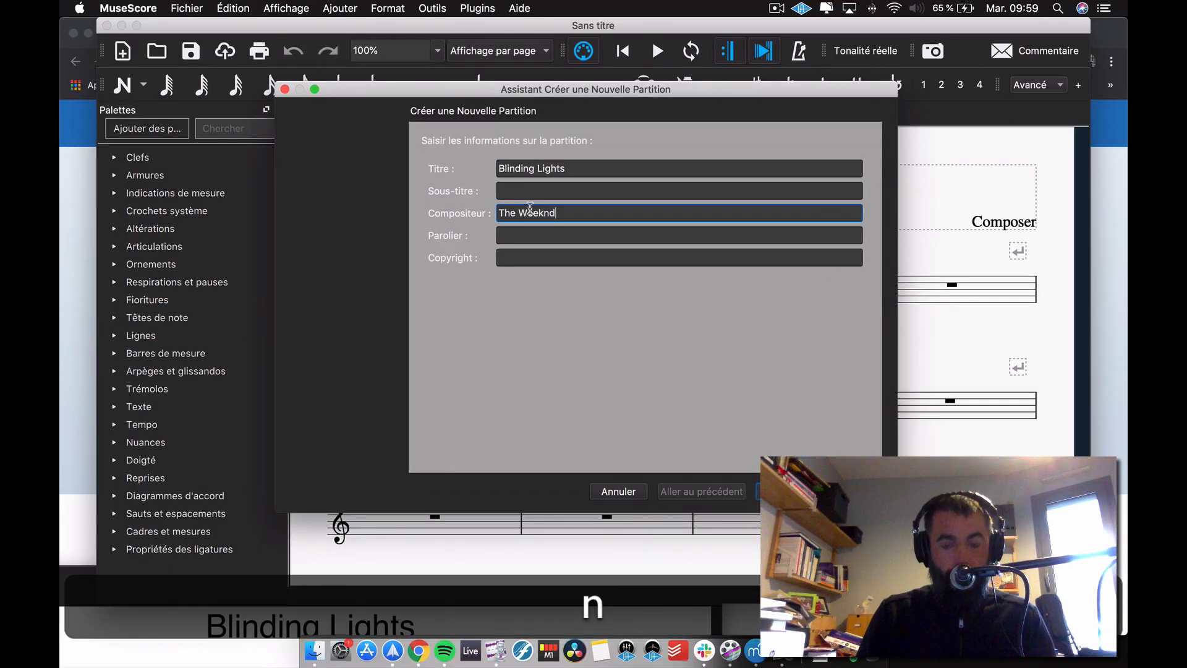
Step: Fill in the copyright with the author's handle and the year 2020, and continue to the template choice
click(532, 256)
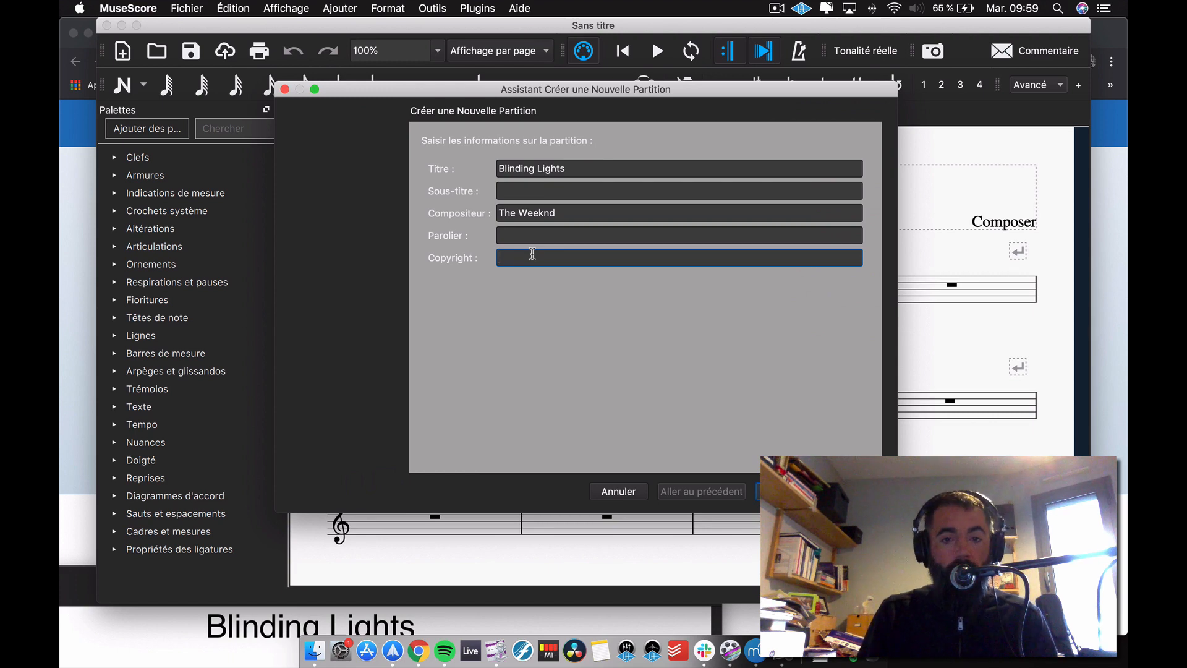
text(@f)
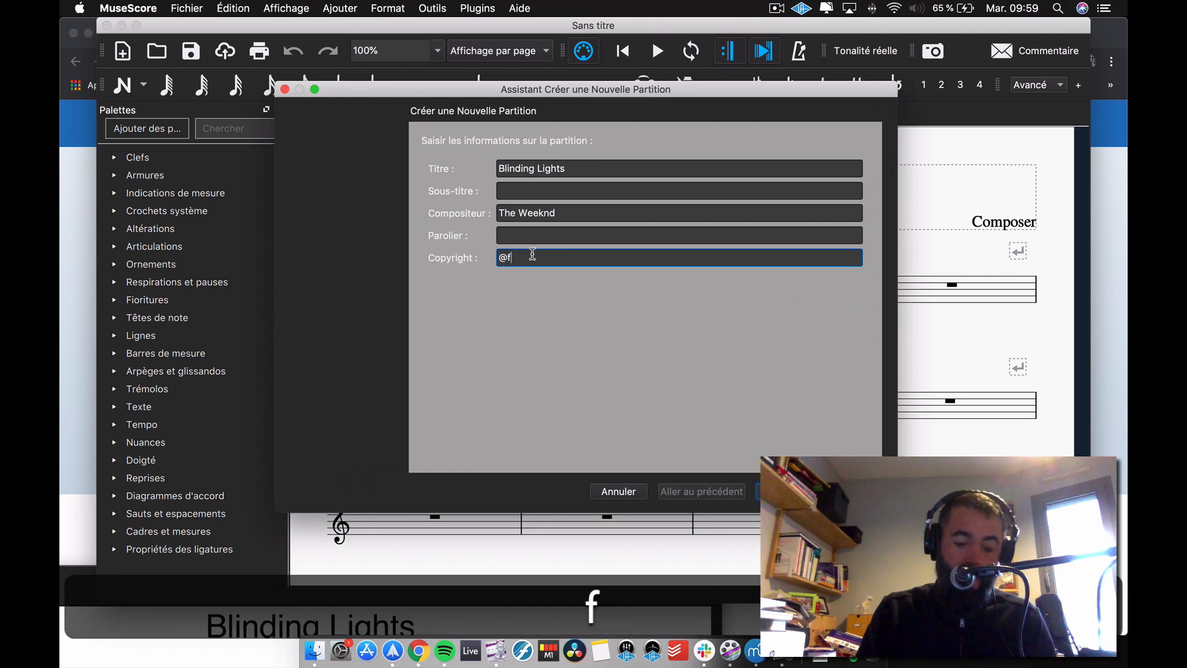
text(sie)
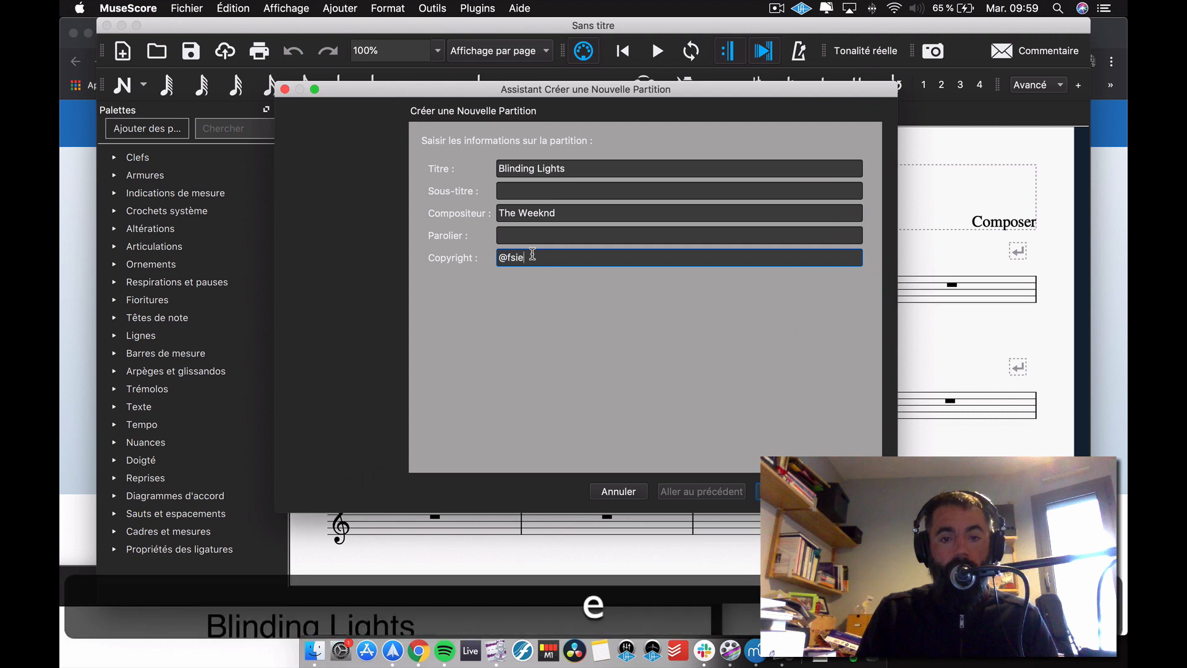
text(z2020)
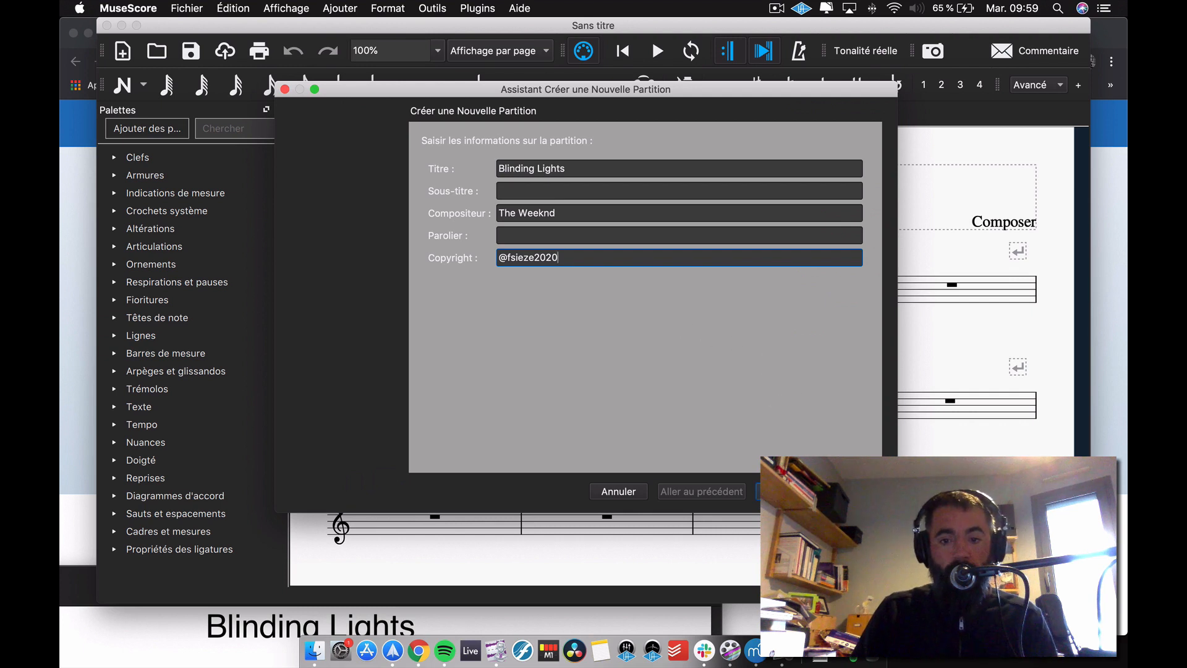
click(780, 490)
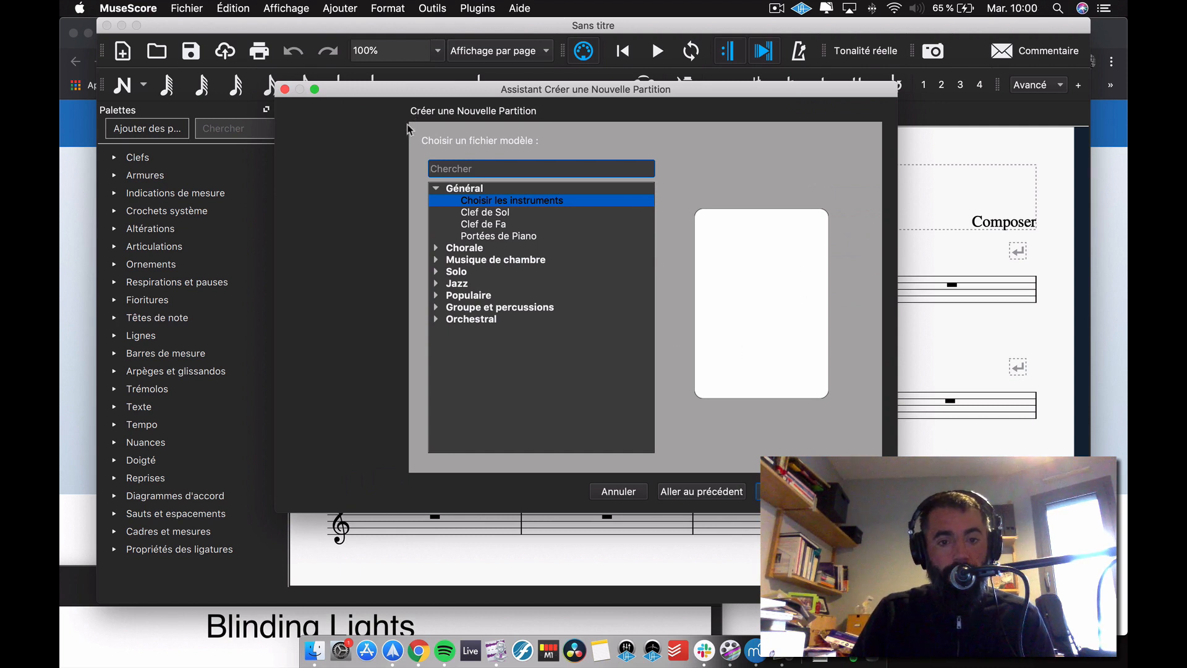
Step: Look through the Chorale and Musique de chambre templates, and continue with the "Choisir les instruments" template
click(436, 248)
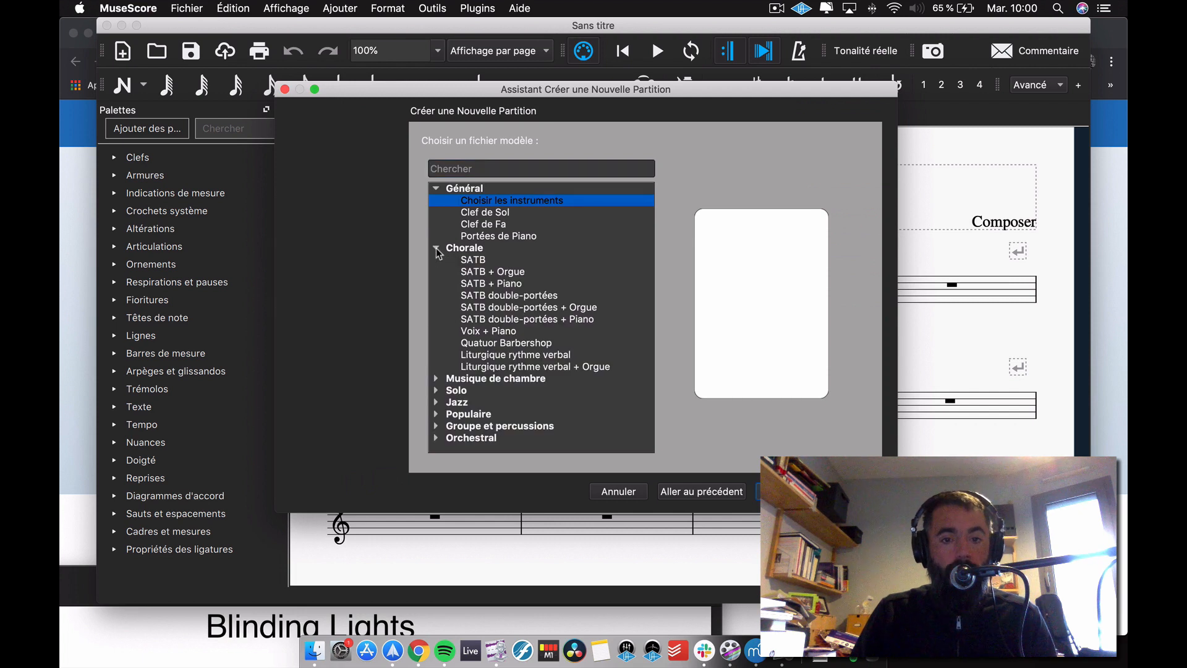
click(435, 248)
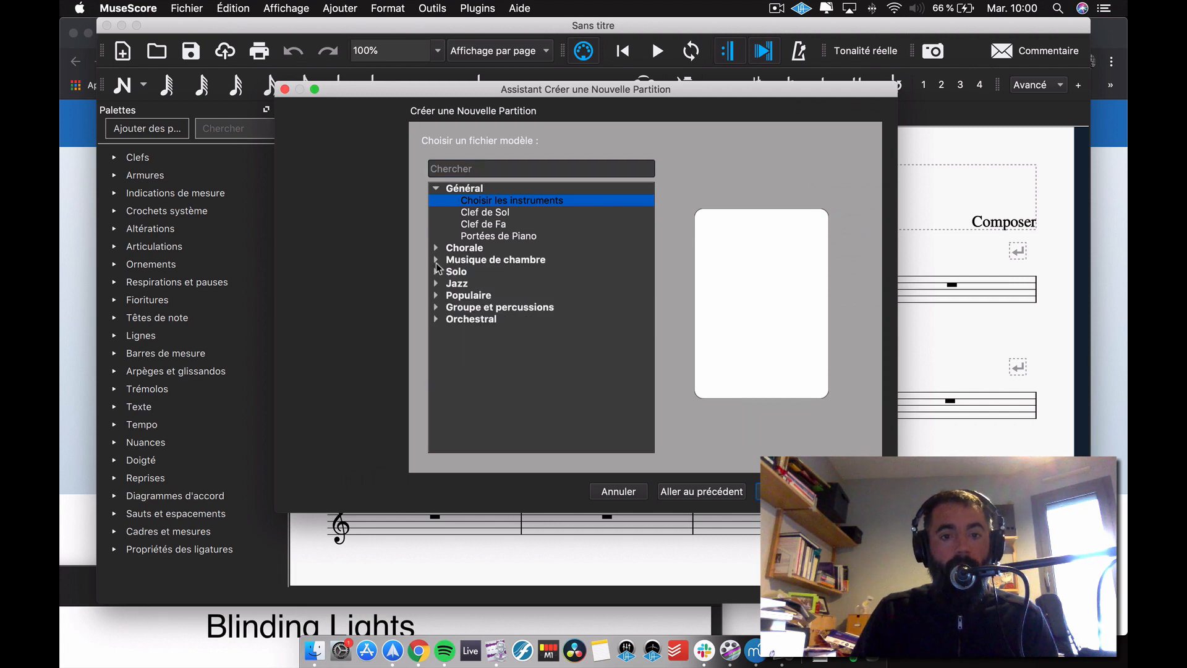
click(437, 261)
click(436, 260)
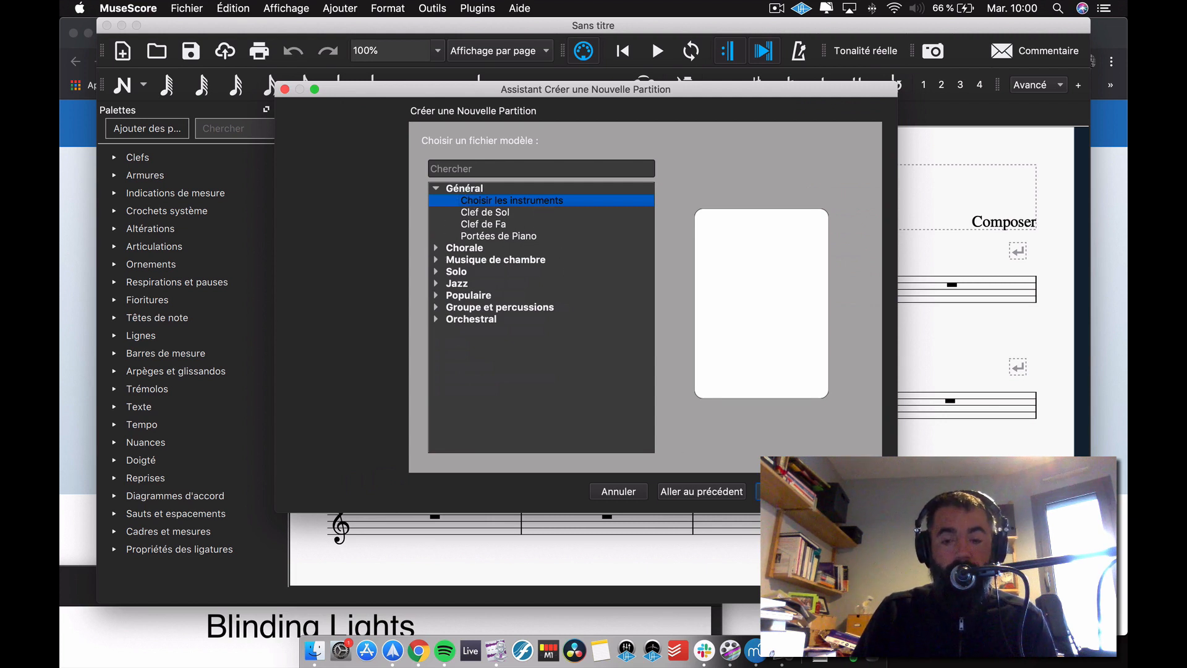
click(791, 491)
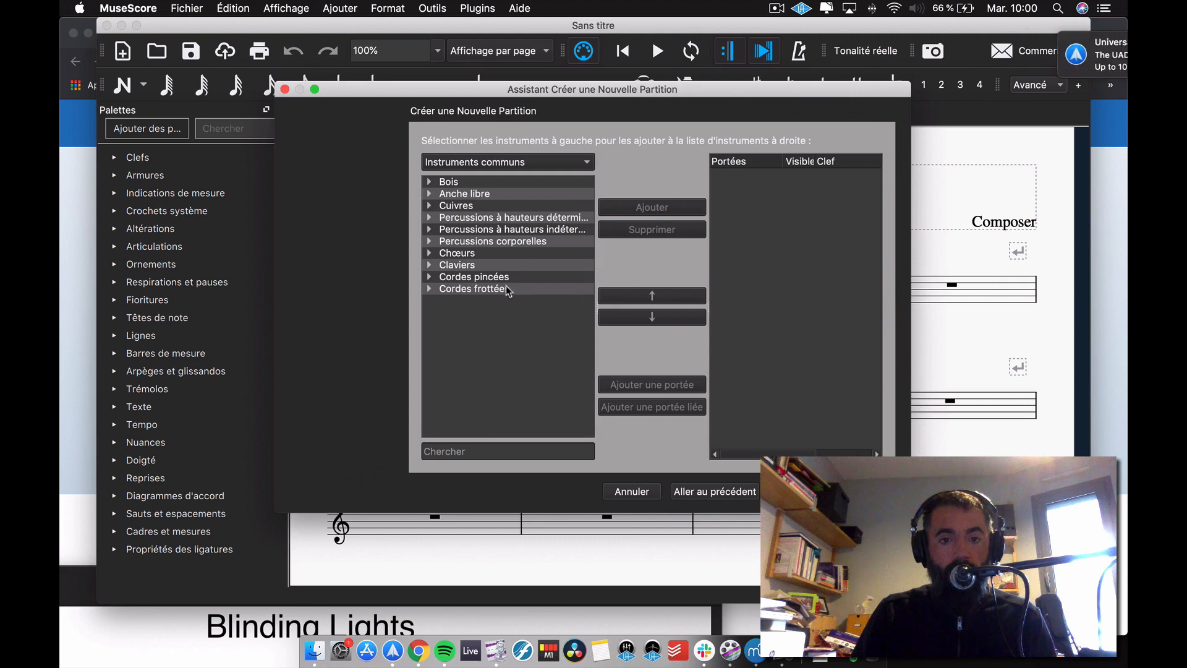
Step: Browse the Claviers, Anche libre and Cuivres families in the common instruments list
click(428, 264)
click(428, 265)
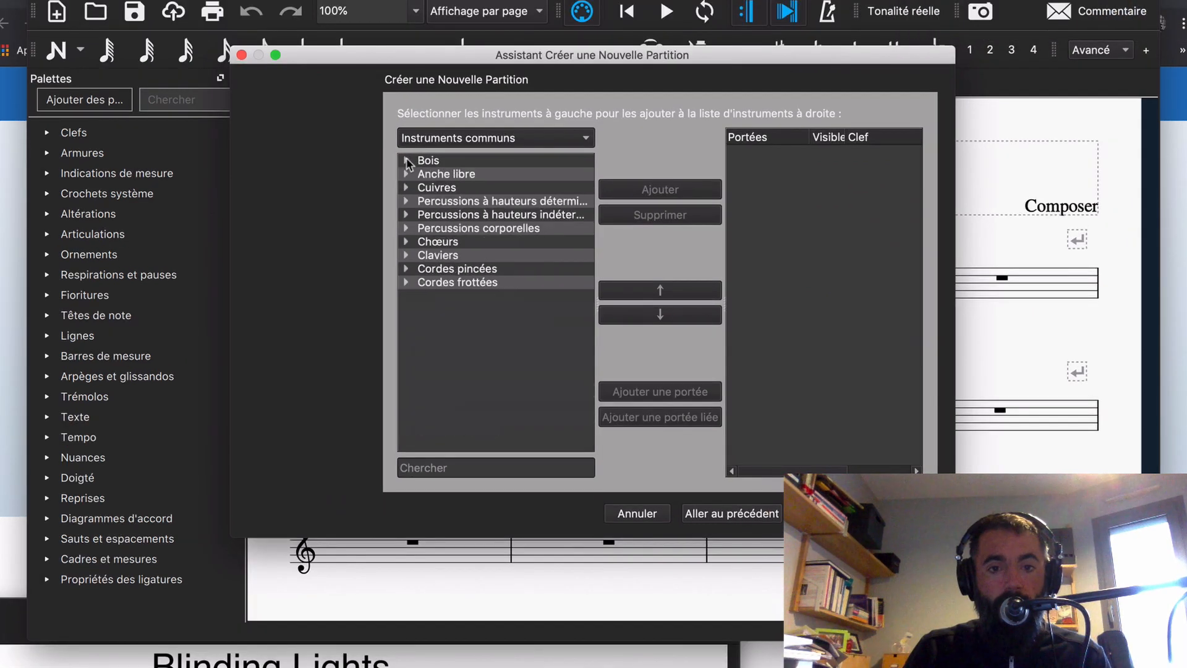
click(406, 175)
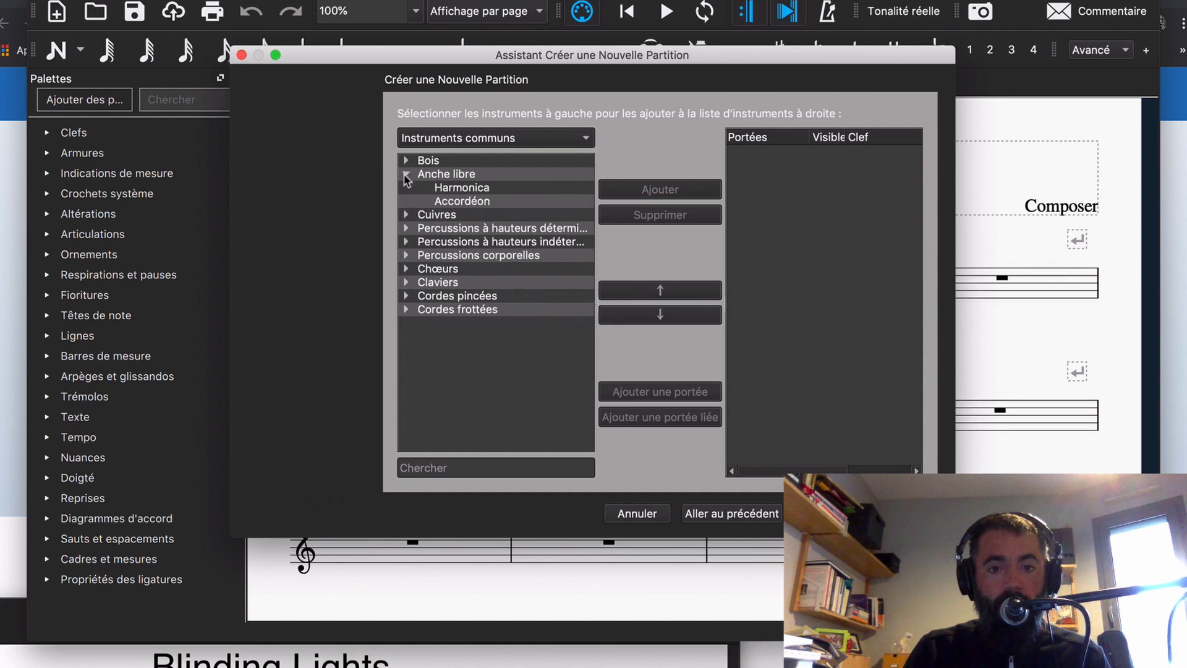
click(406, 175)
click(406, 188)
click(406, 188)
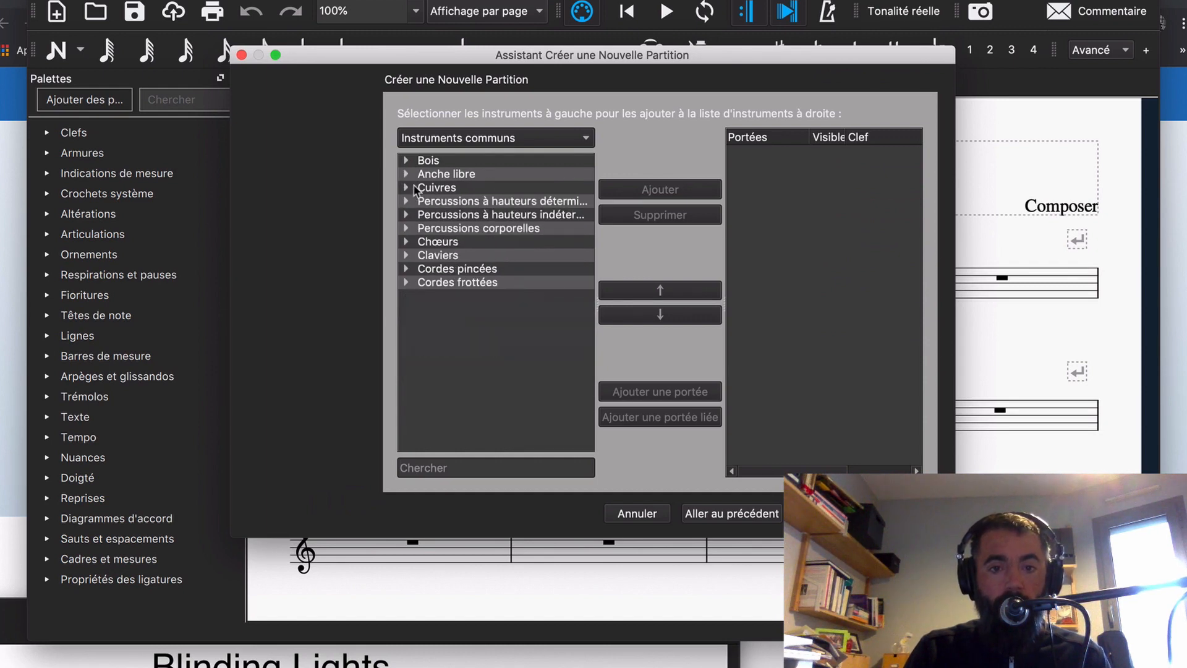
click(406, 188)
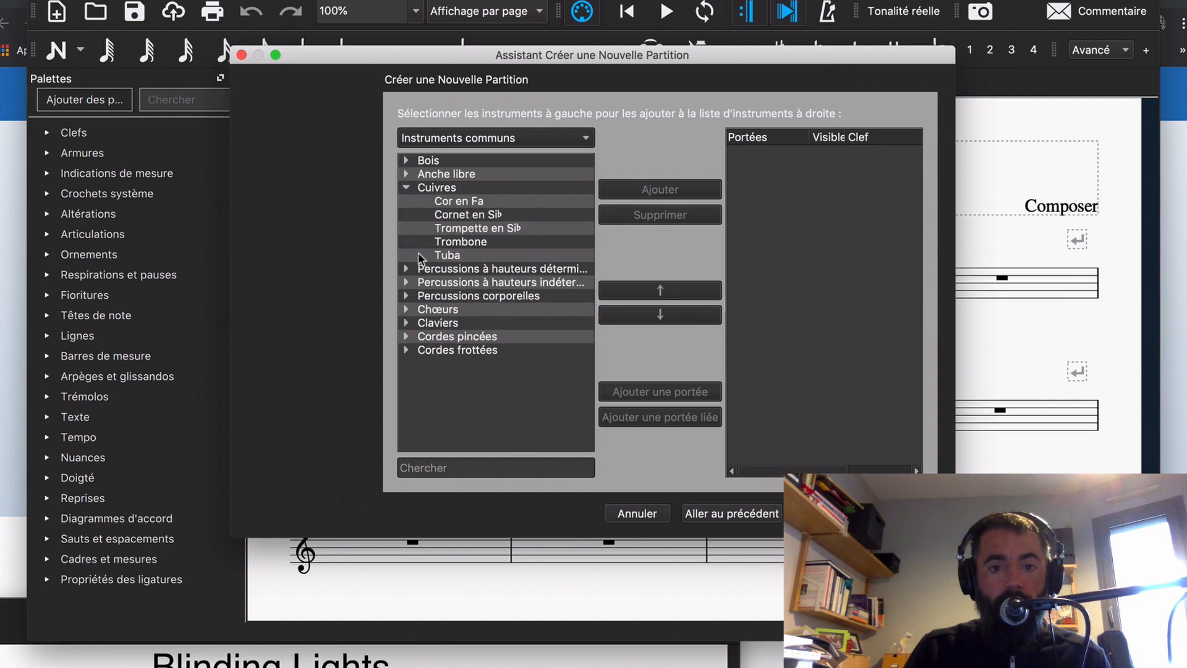
Step: Look through the "Tous les instruments" list and return to "Instruments communs"
click(584, 138)
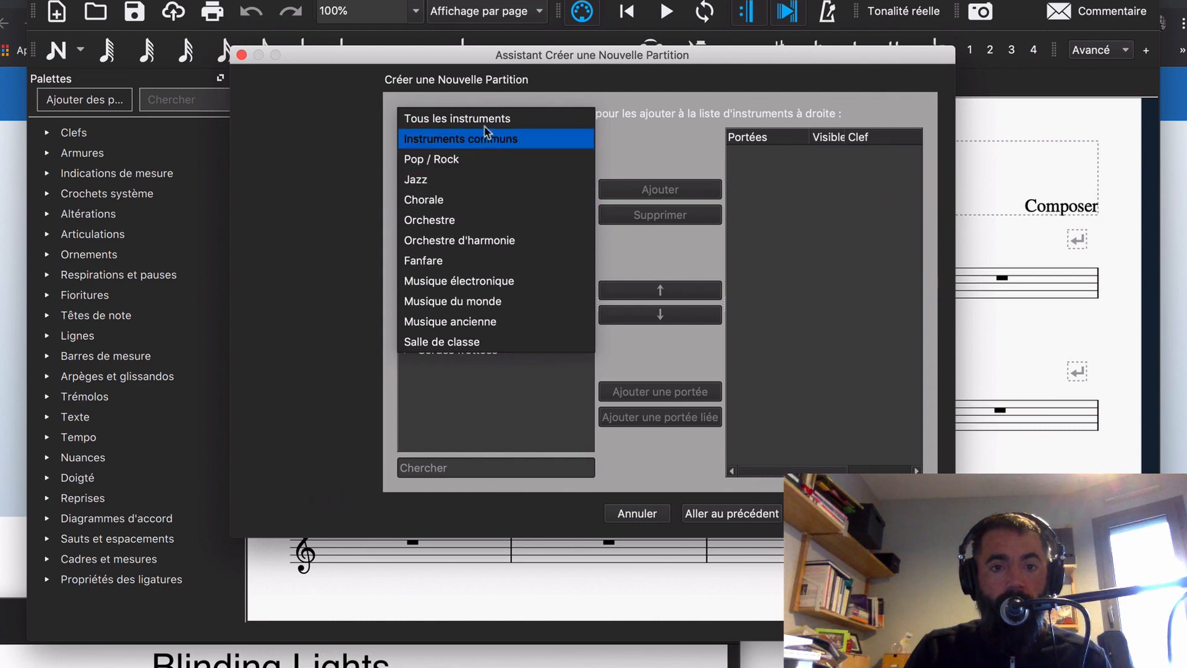
click(502, 119)
scroll(476, 230, down, 10)
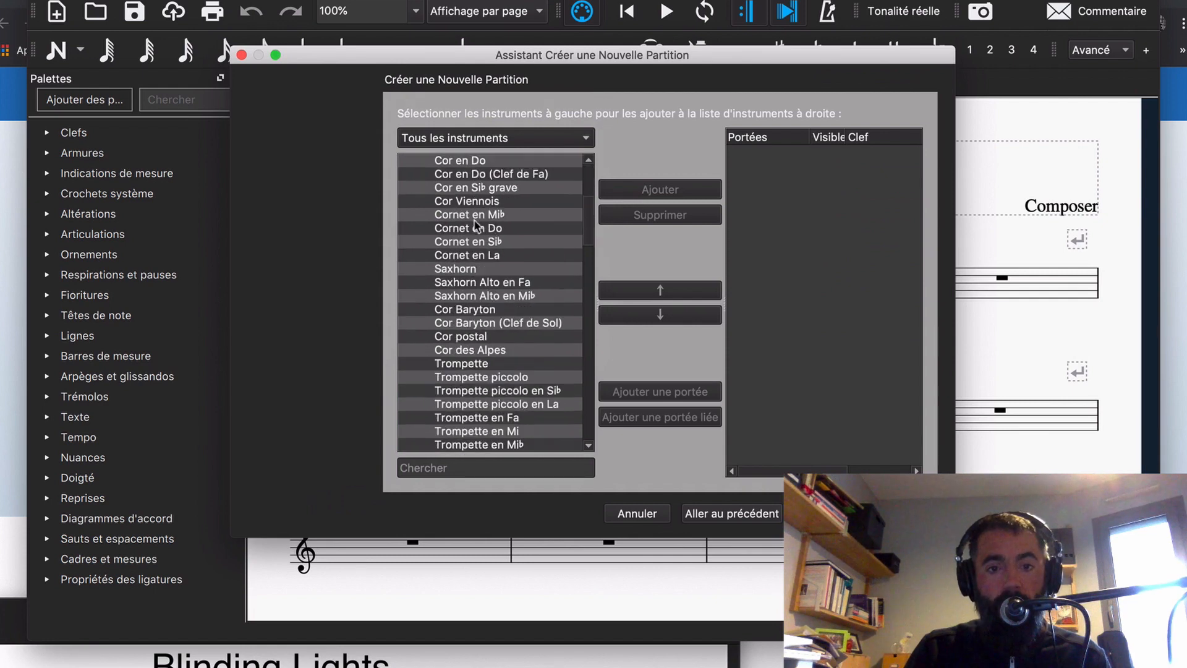
scroll(476, 232, up, 8)
scroll(477, 232, up, 5)
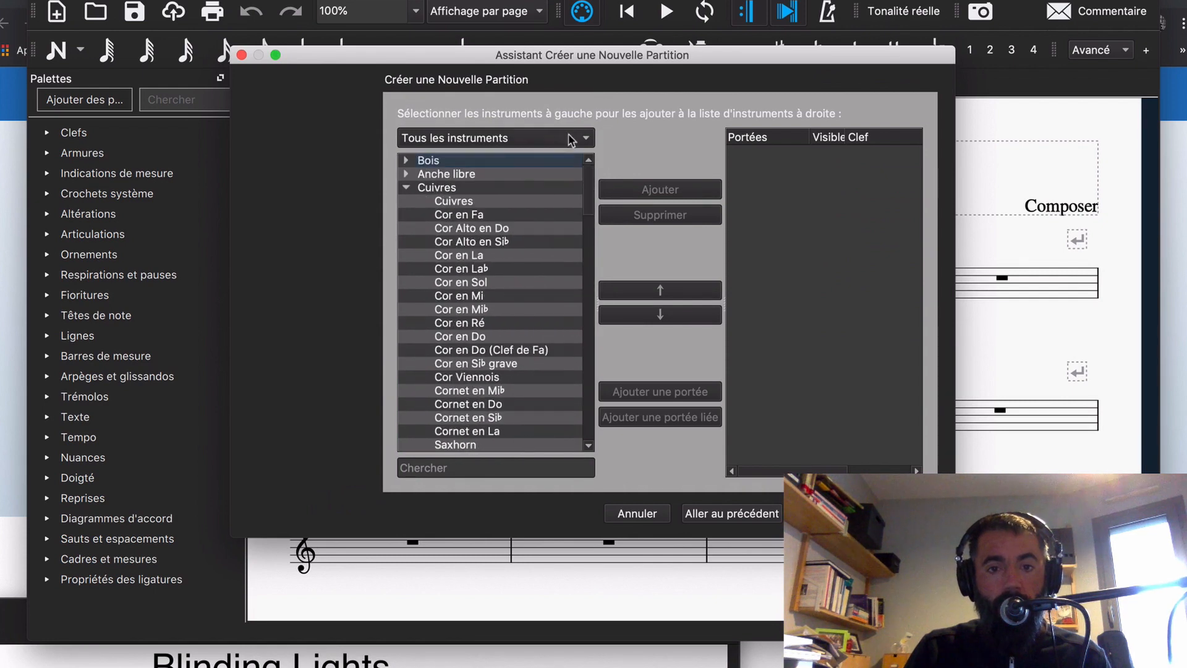
click(575, 138)
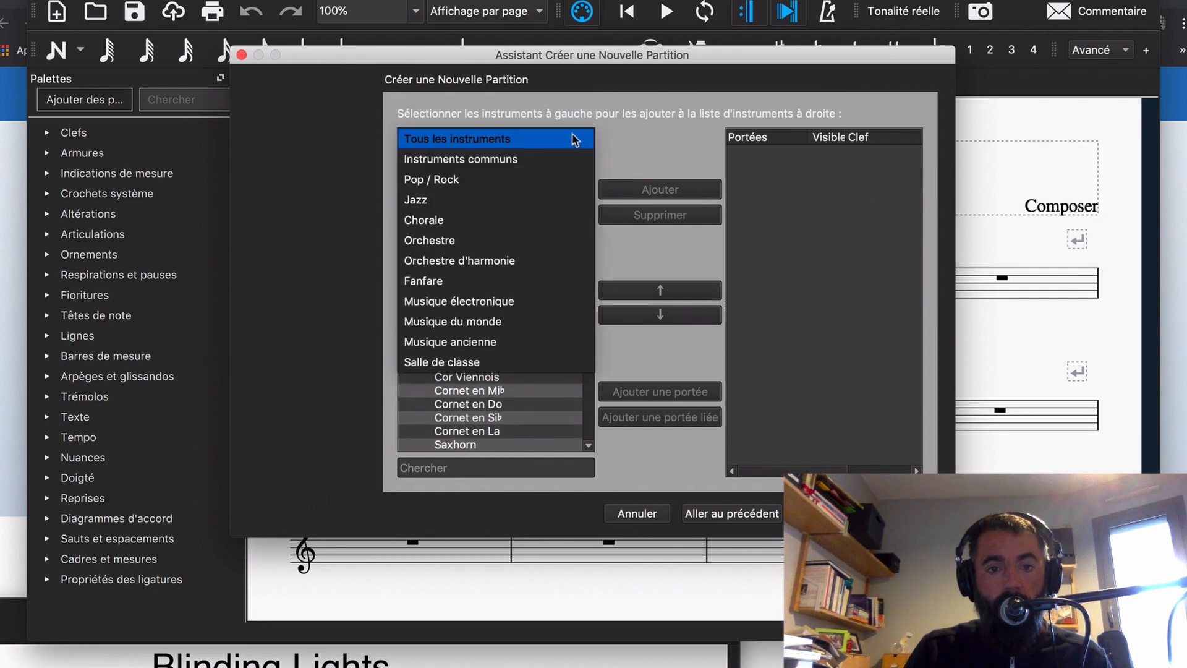
click(522, 159)
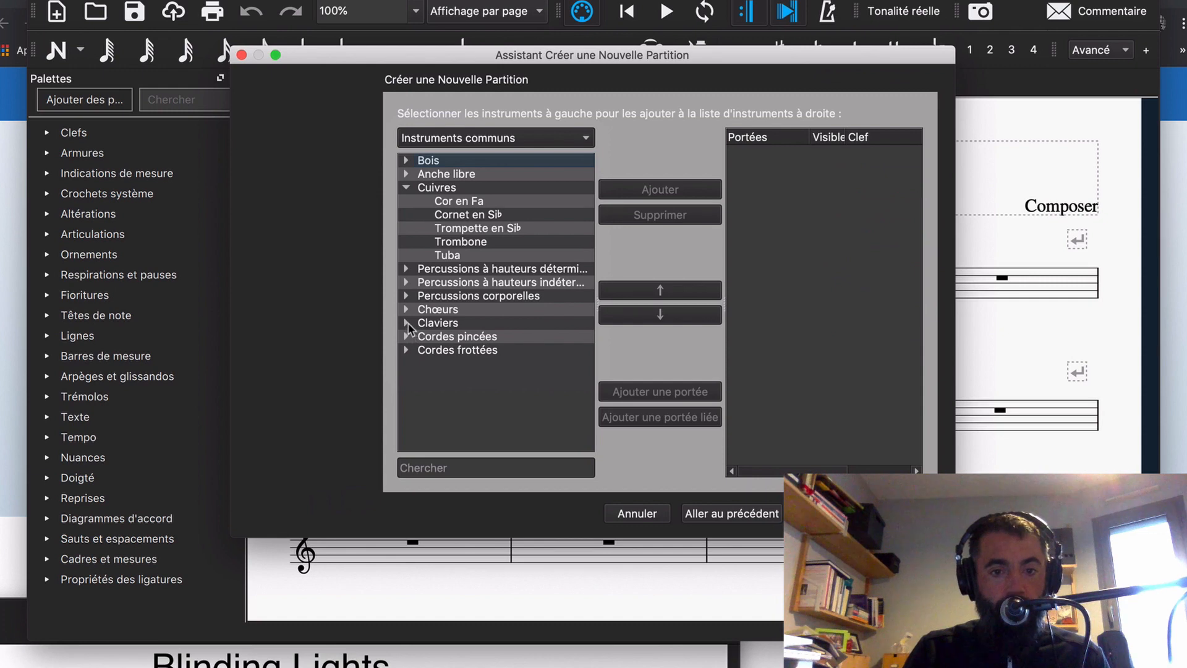
Step: Add a Piano from the Claviers family to the score, and continue to the key signature choice
click(407, 323)
click(458, 340)
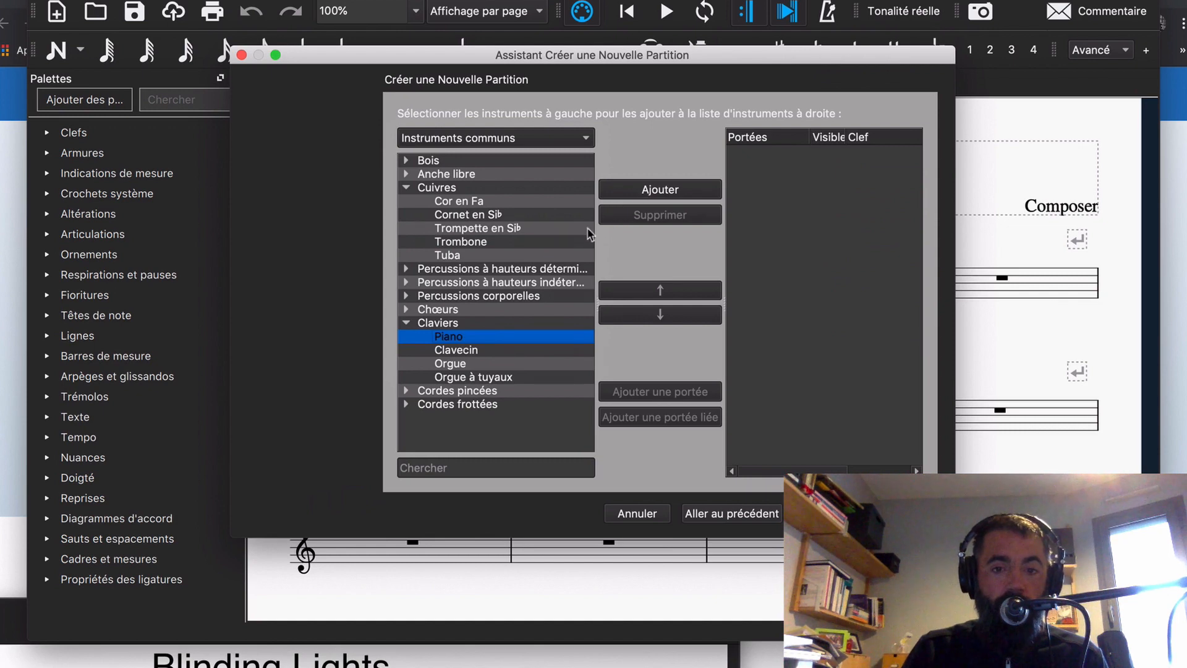
double_click(447, 339)
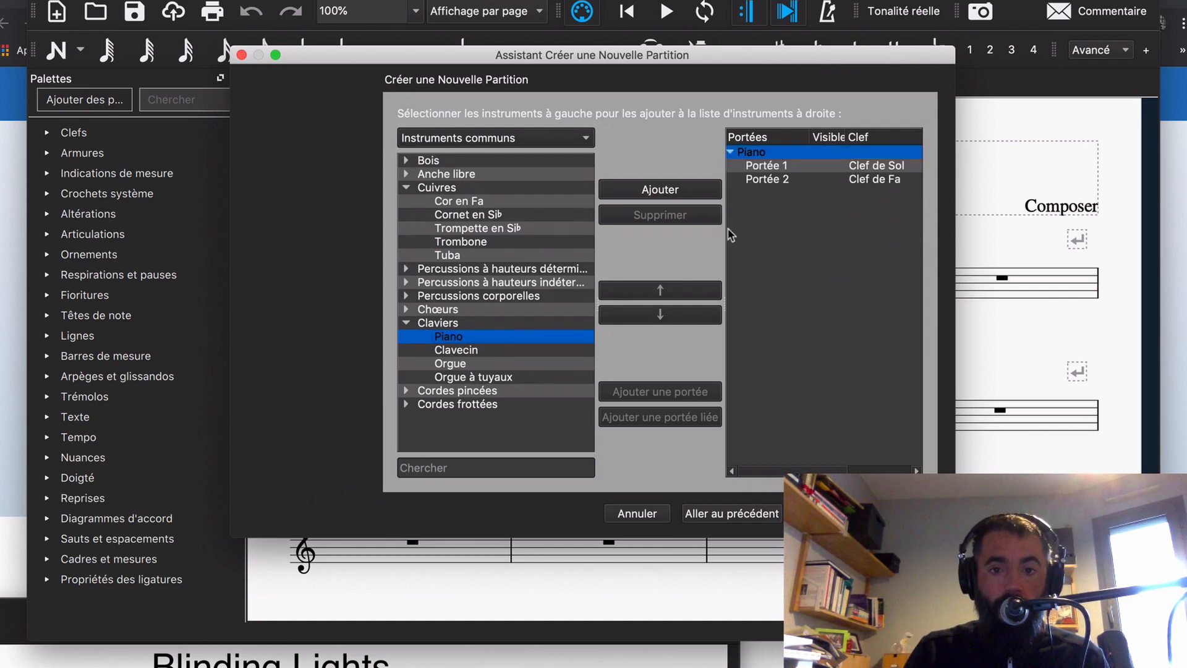
click(759, 174)
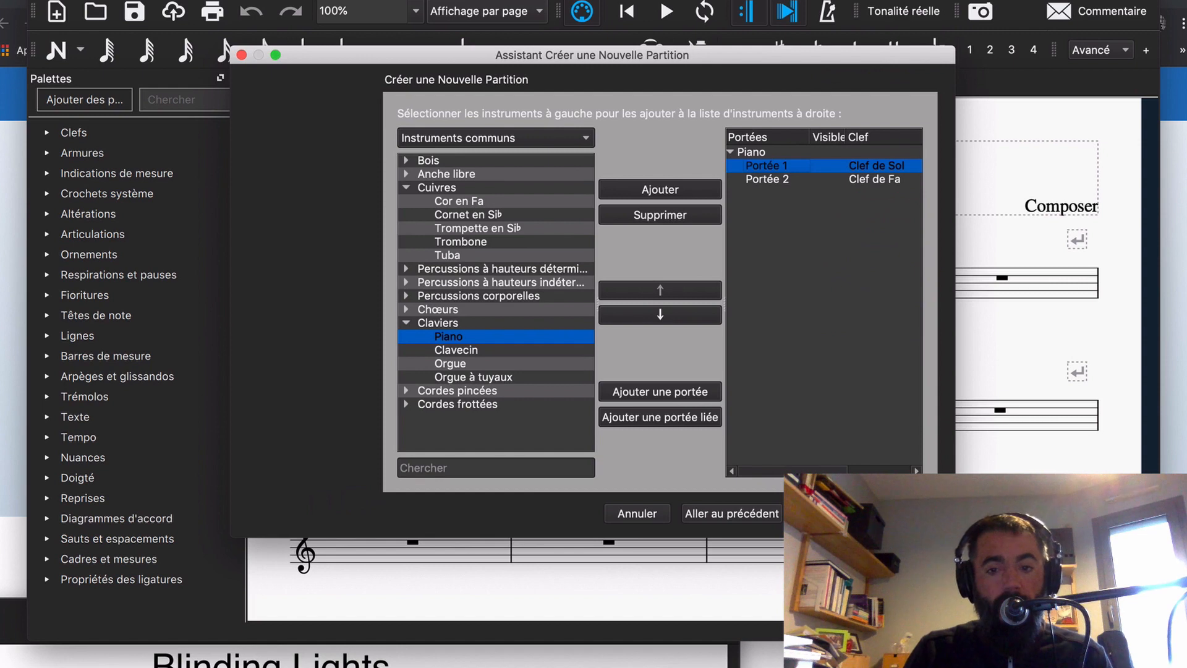
click(831, 513)
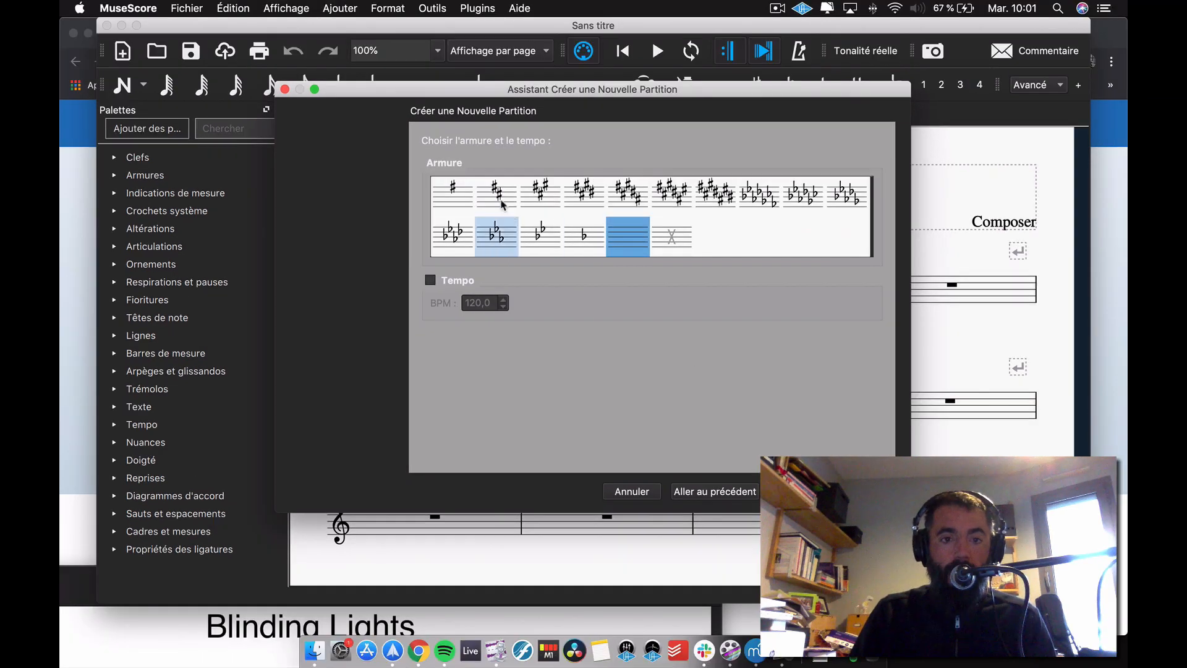
Step: Choose the four-flat key signature without a tempo, and continue to the time signature settings
mouse_move(376, 99)
mouse_down()
mouse_move(577, 229)
mouse_move(472, 320)
mouse_move(379, 122)
mouse_move(390, 108)
mouse_up()
click(467, 246)
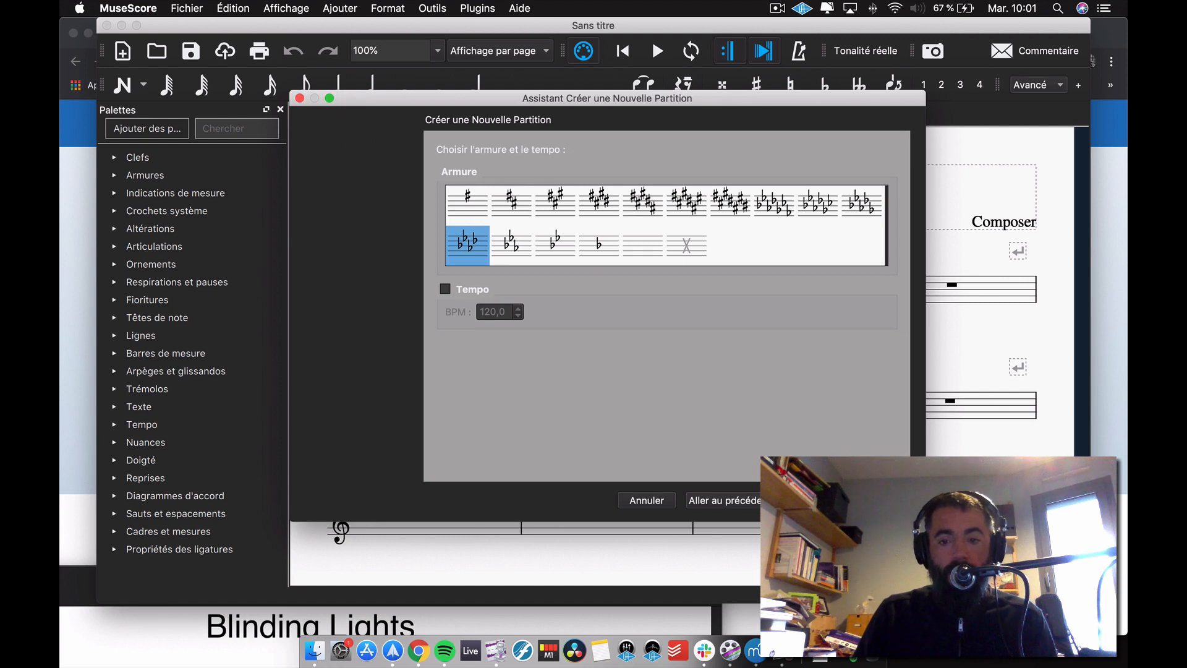
click(817, 500)
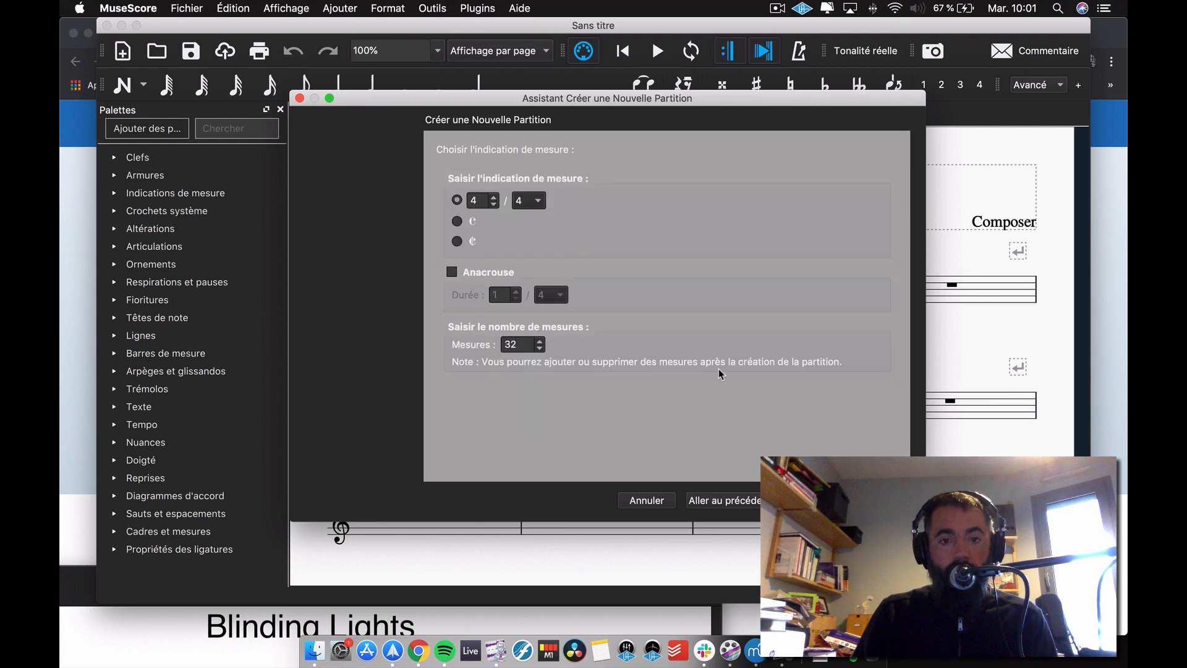
Step: Check the numeric 4/4 options and set the time signature to 2/2 alla breve
click(457, 241)
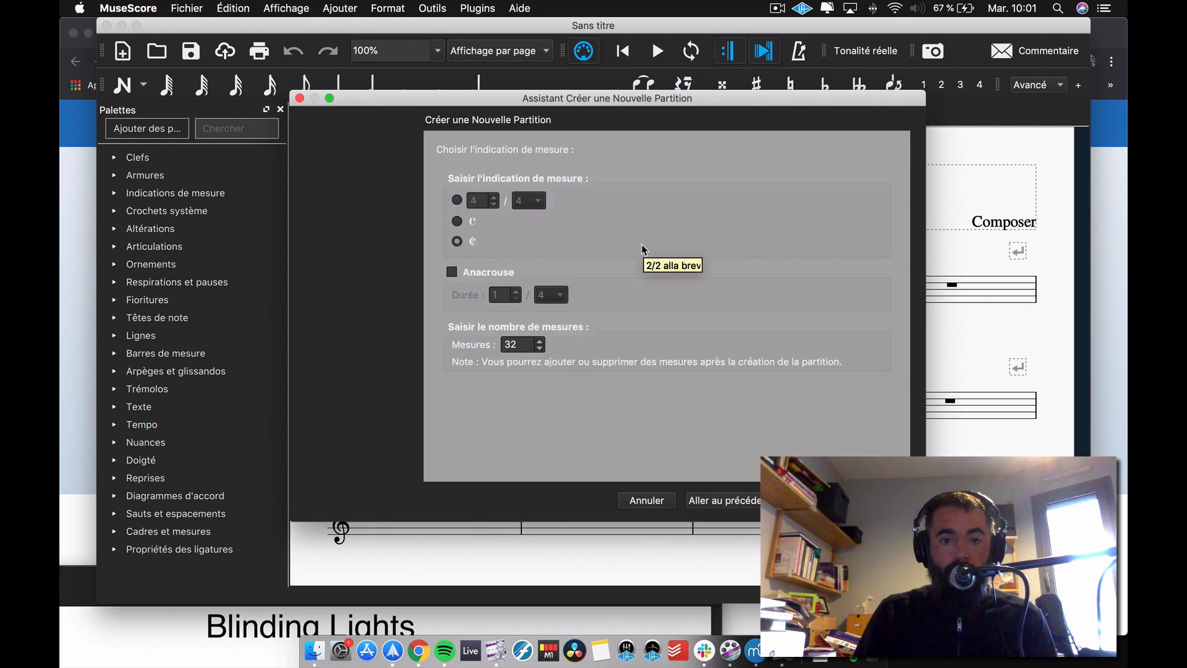
click(457, 199)
click(494, 205)
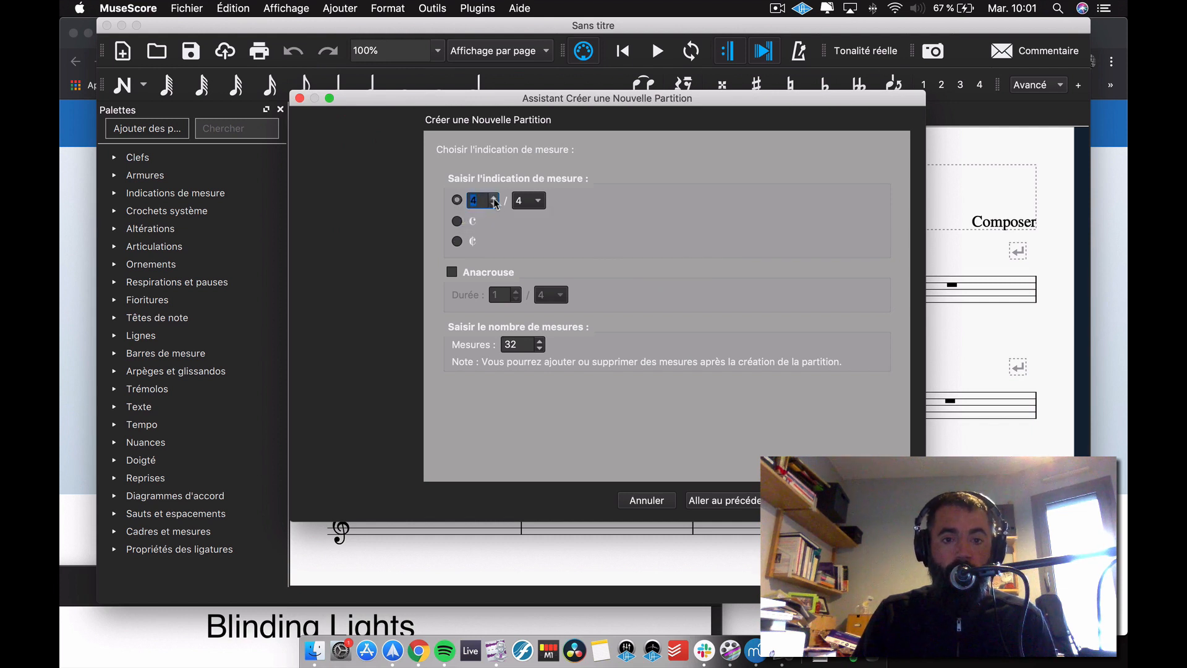
click(530, 202)
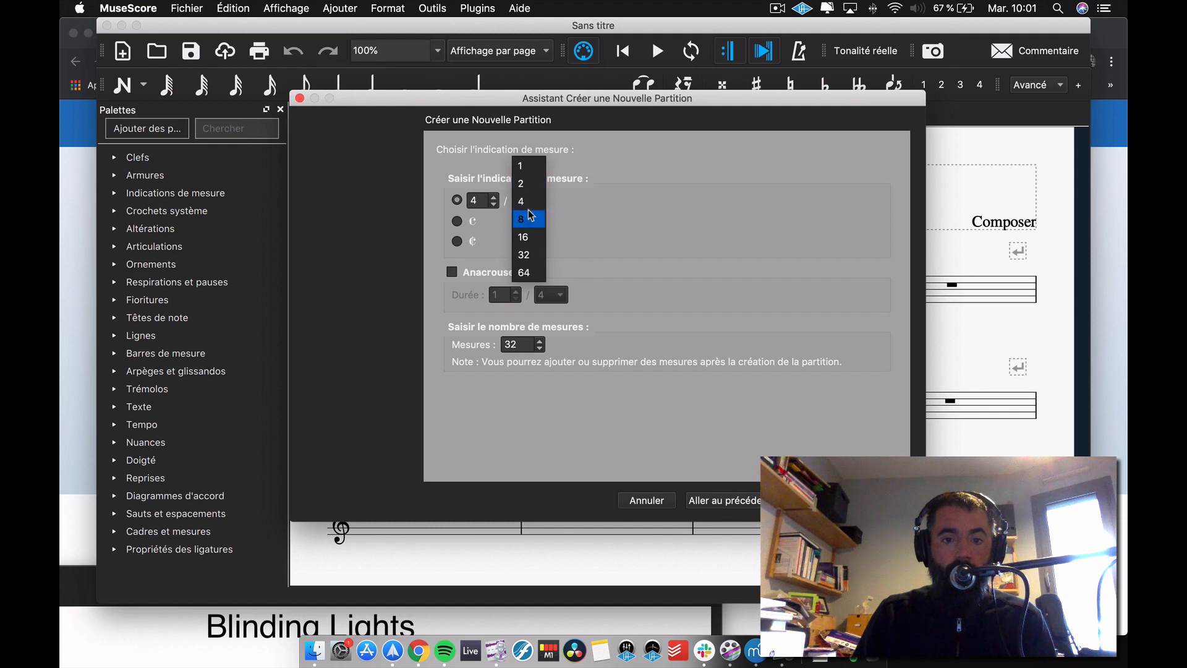
click(522, 200)
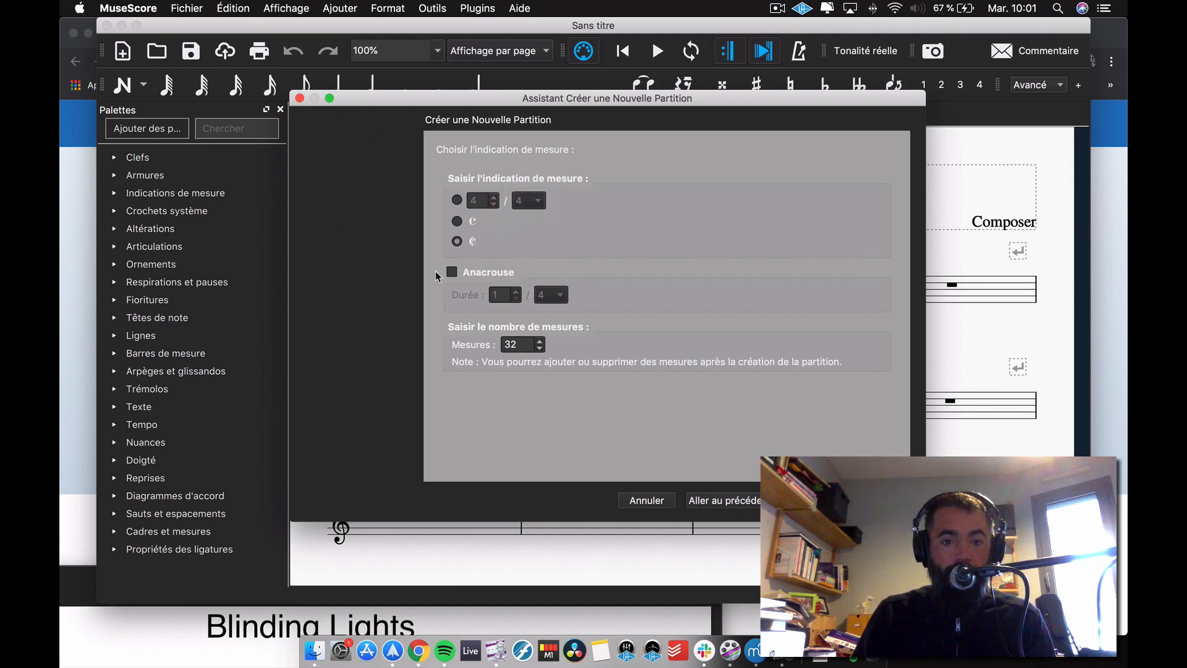
Step: Lower the number of measures to 10
click(540, 348)
click(540, 348)
click(540, 348)
click(540, 348)
click(540, 348)
click(541, 348)
click(540, 348)
click(540, 348)
click(541, 348)
click(540, 348)
click(540, 348)
click(540, 348)
click(540, 348)
click(541, 348)
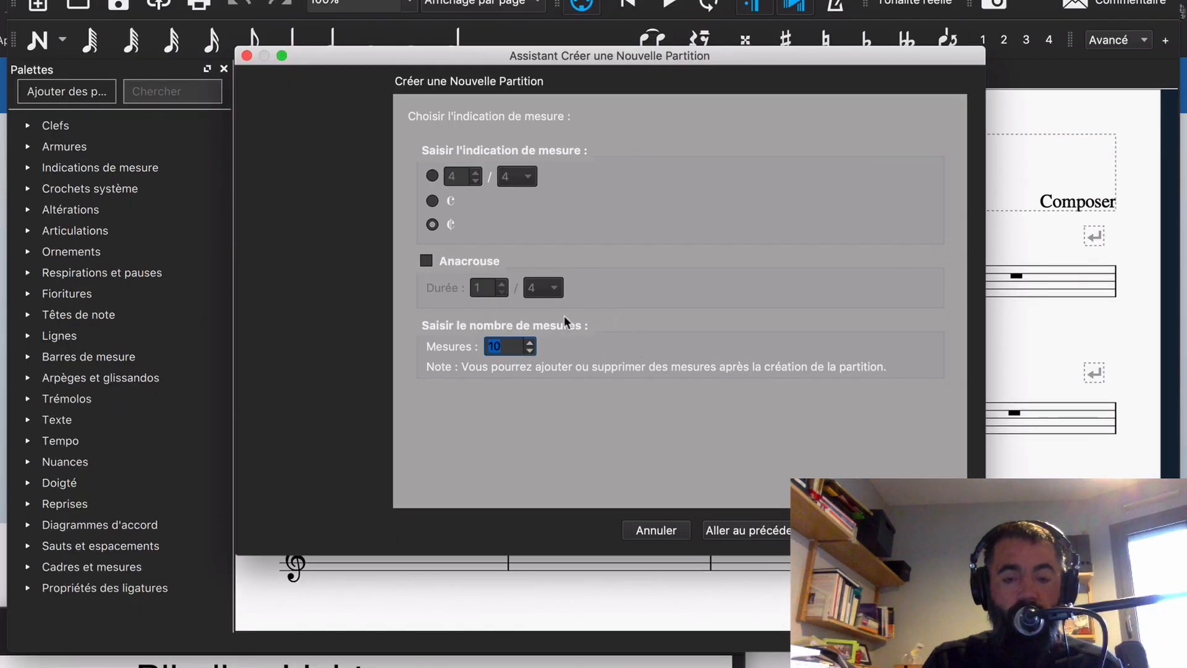
Step: Try 85 as the number of measures, replace it with 10, and finish creating the score
click(508, 349)
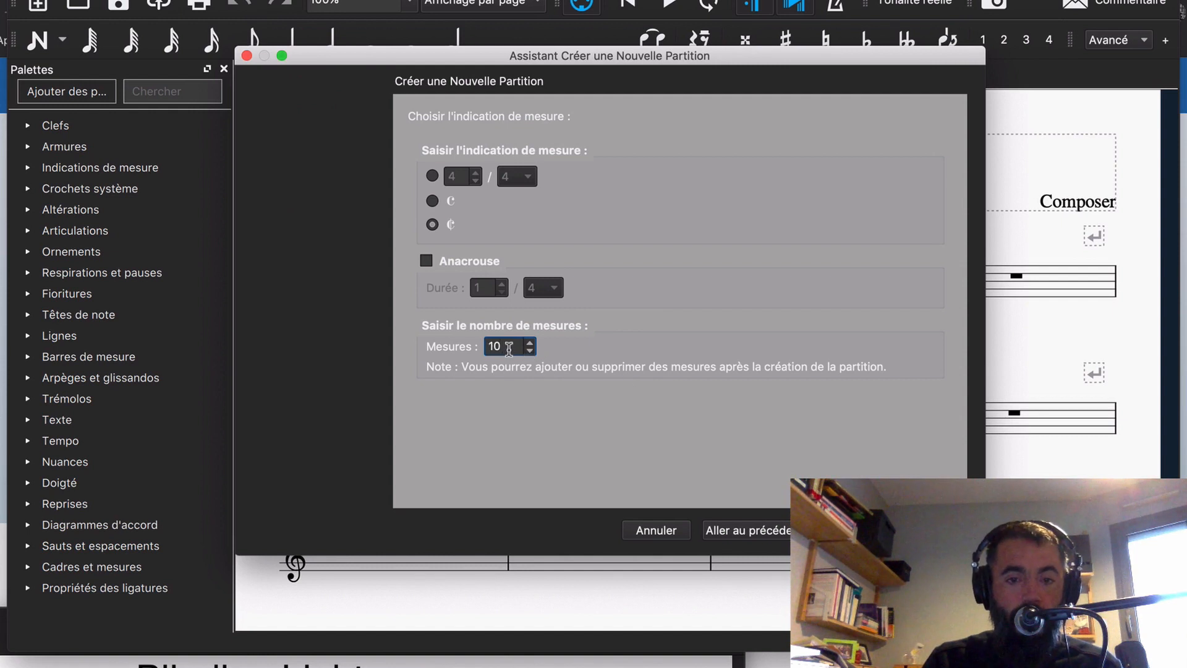
key(super+a)
text(85)
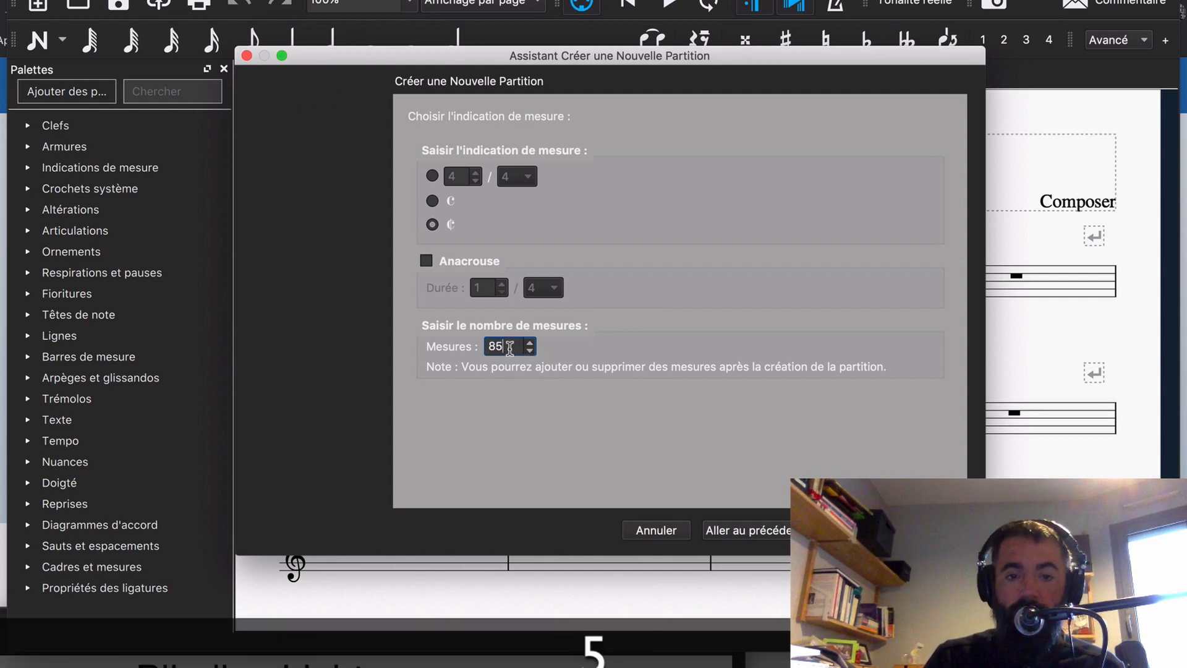
key(BackSpace)
key(BackSpace)
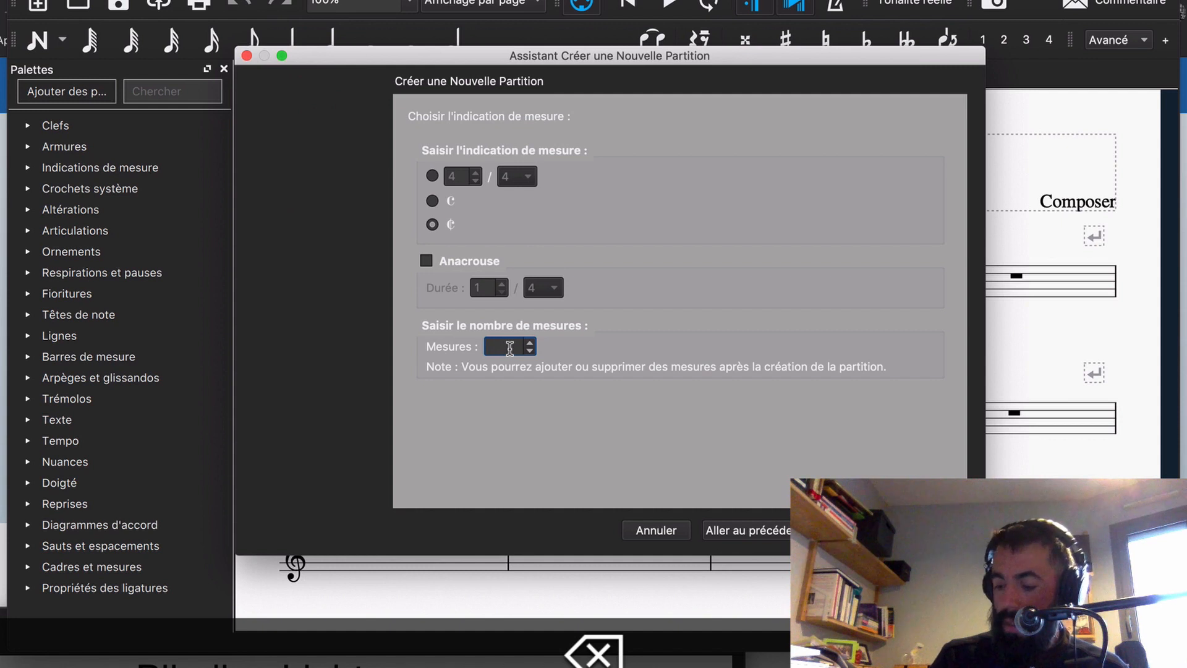
text(10)
click(932, 530)
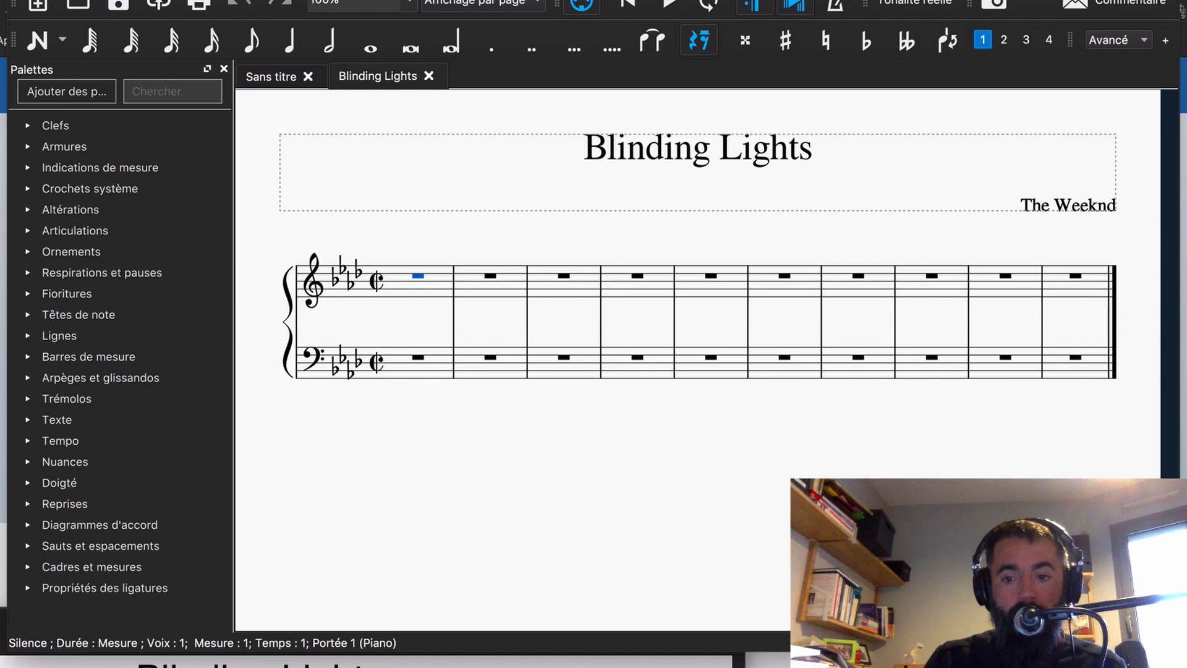
Step: Arrange the shortened score window above the Blinding Lights PDF, with the PDF zoomed out to show its whole line of music
drag(1019, 653, 975, 436)
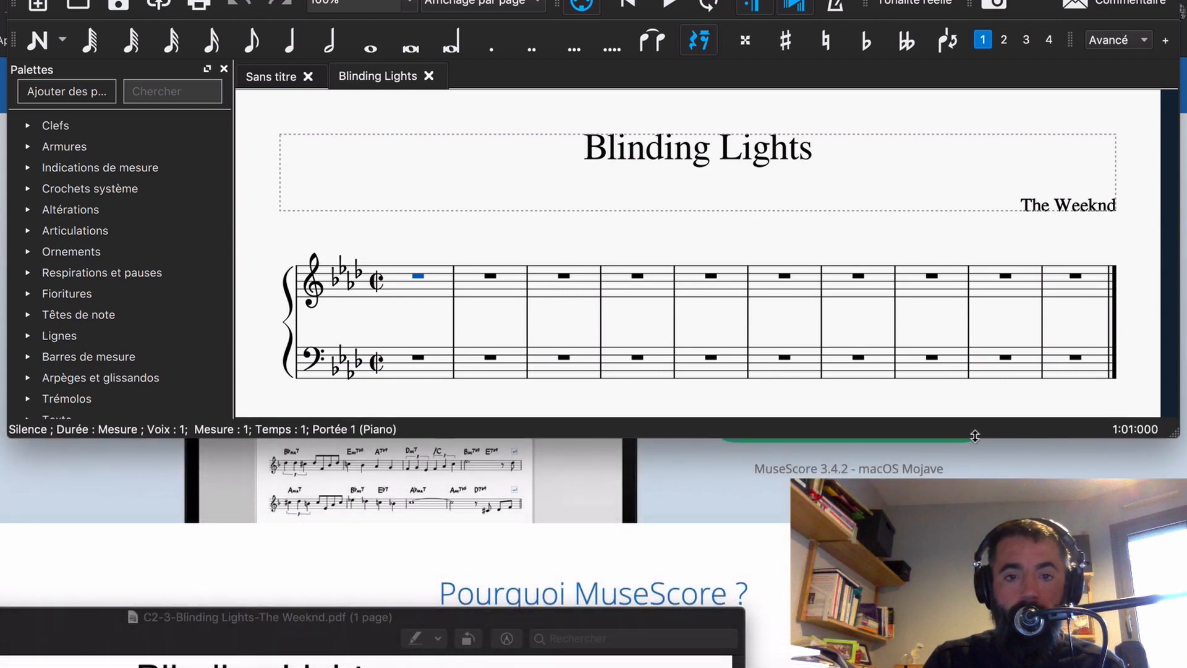
drag(268, 618, 478, 377)
click(48, 413)
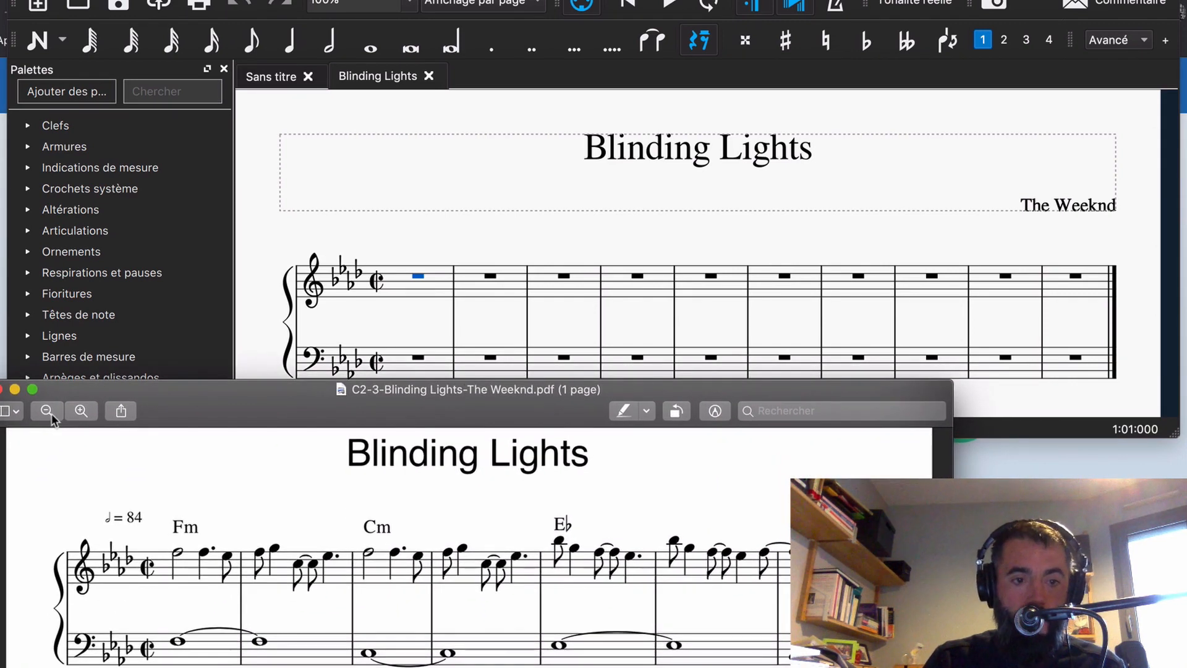
click(51, 413)
click(50, 413)
drag(232, 413, 0, 422)
drag(692, 476, 511, 481)
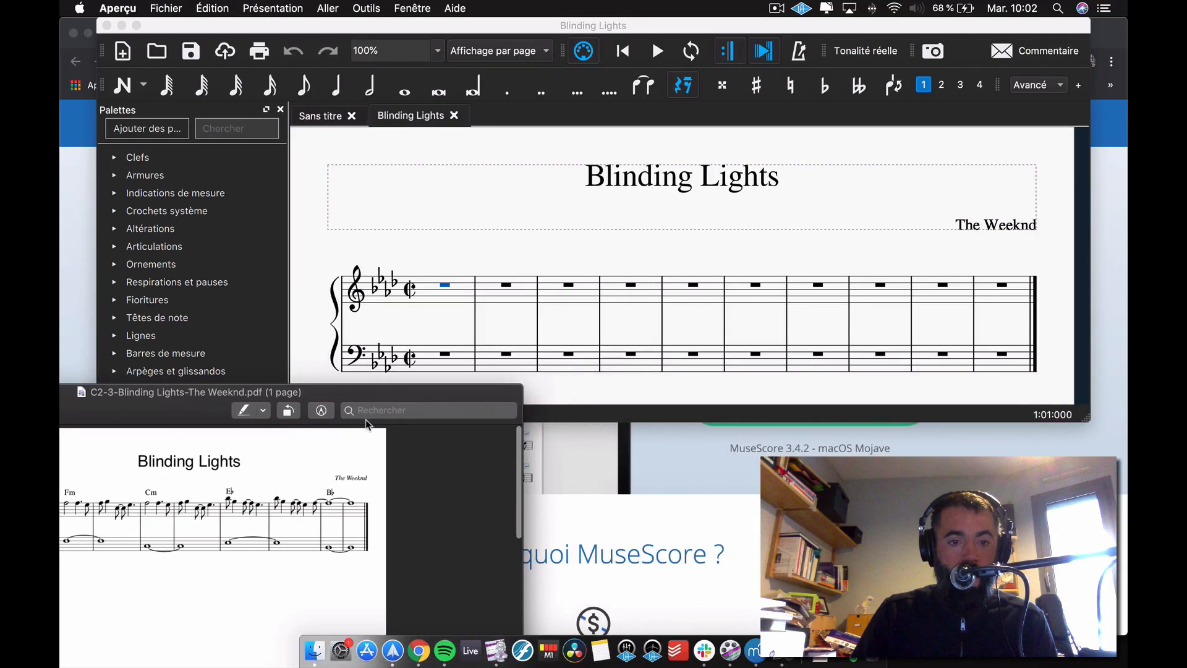
drag(175, 411, 254, 410)
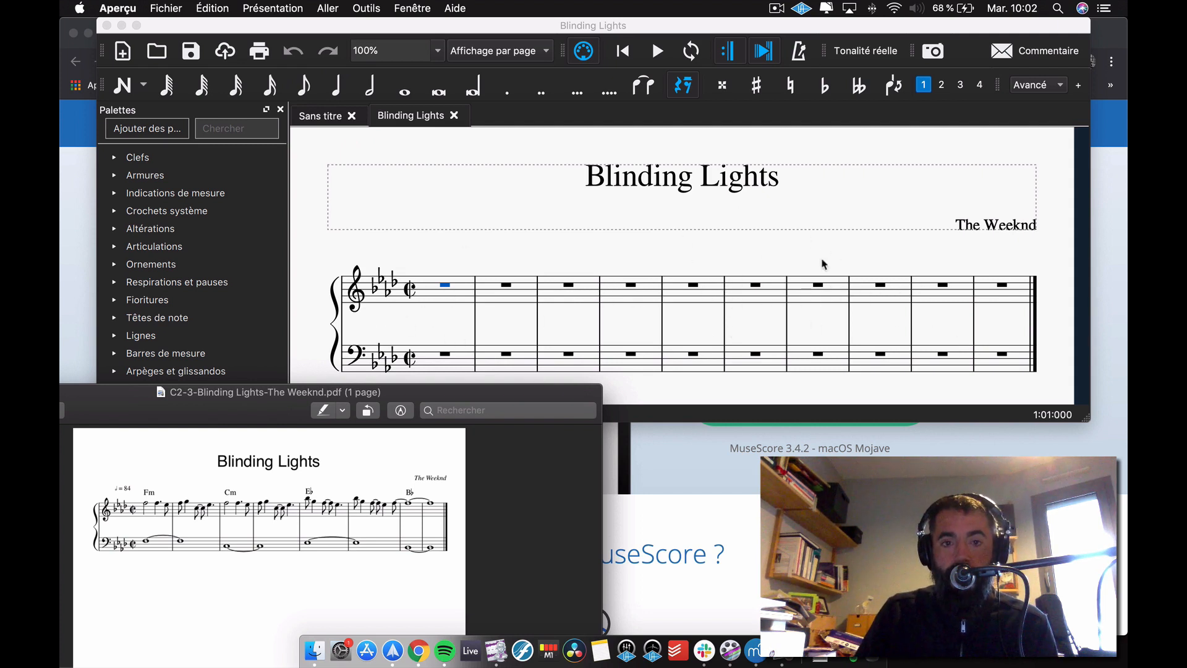
Step: Preview the score in "Affichage continu" and go back to "Affichage par page"
click(497, 51)
click(504, 66)
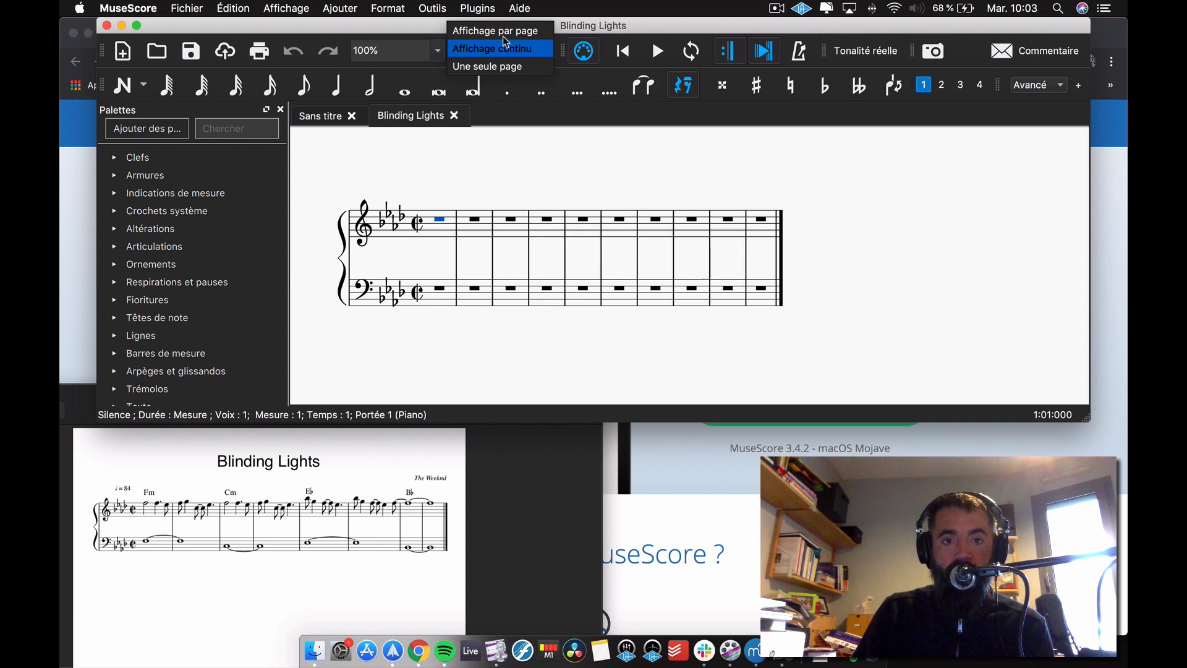
click(504, 31)
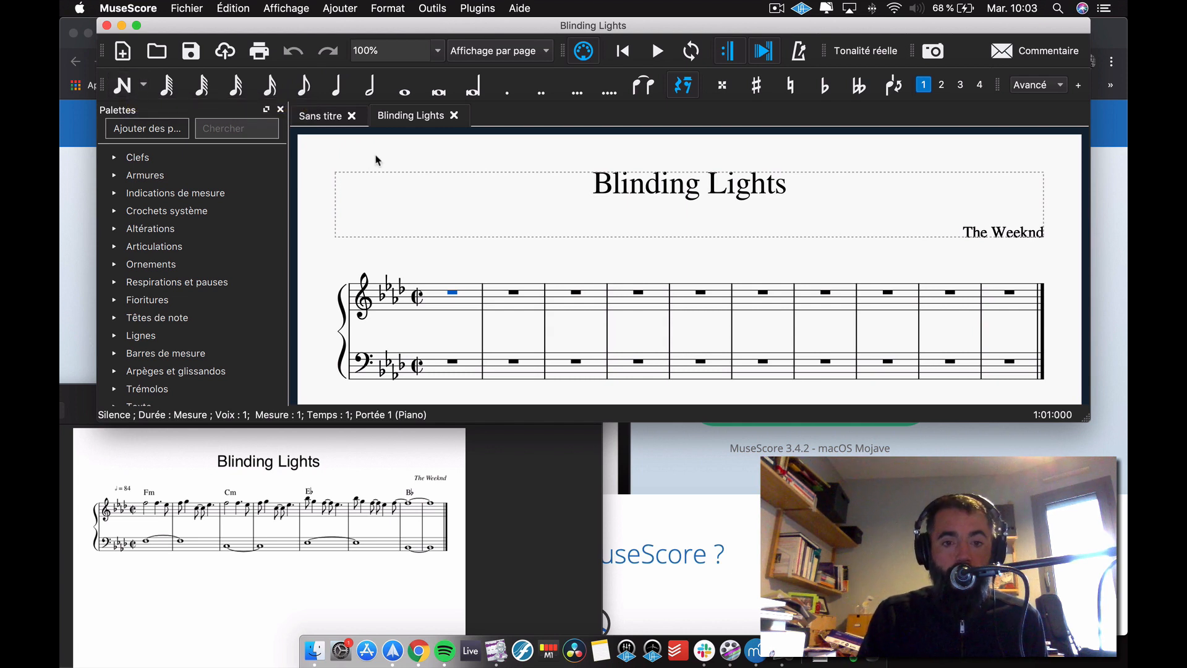
Step: Start note input in the first treble measure and enter a half note F5
key(n)
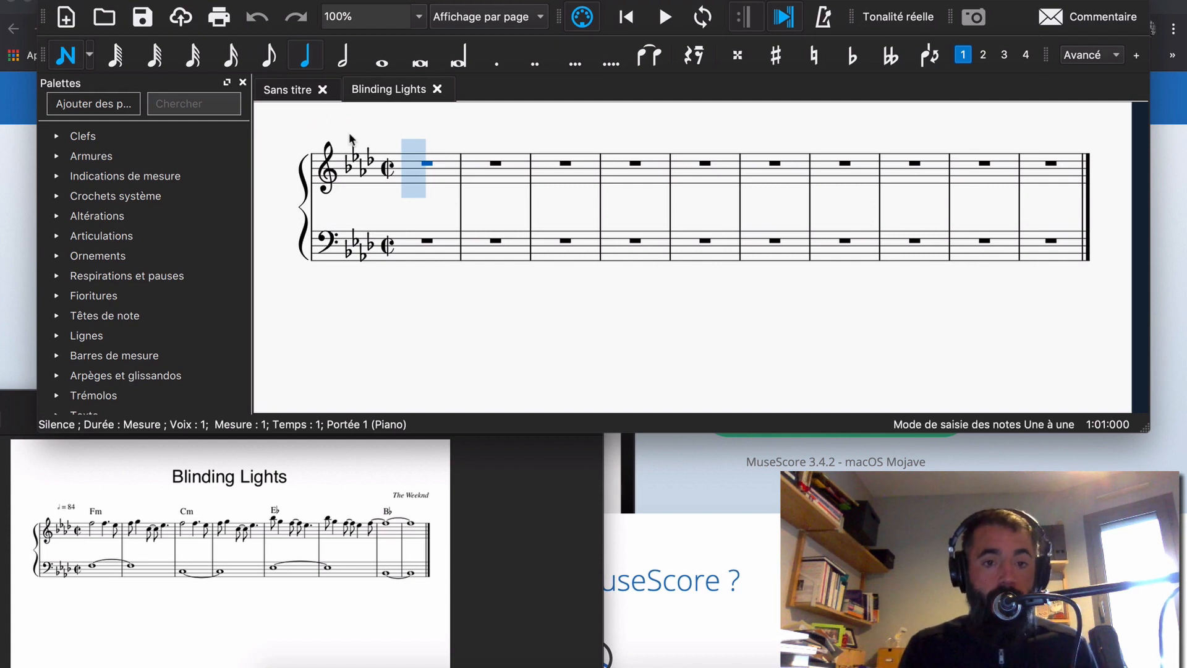
key(6)
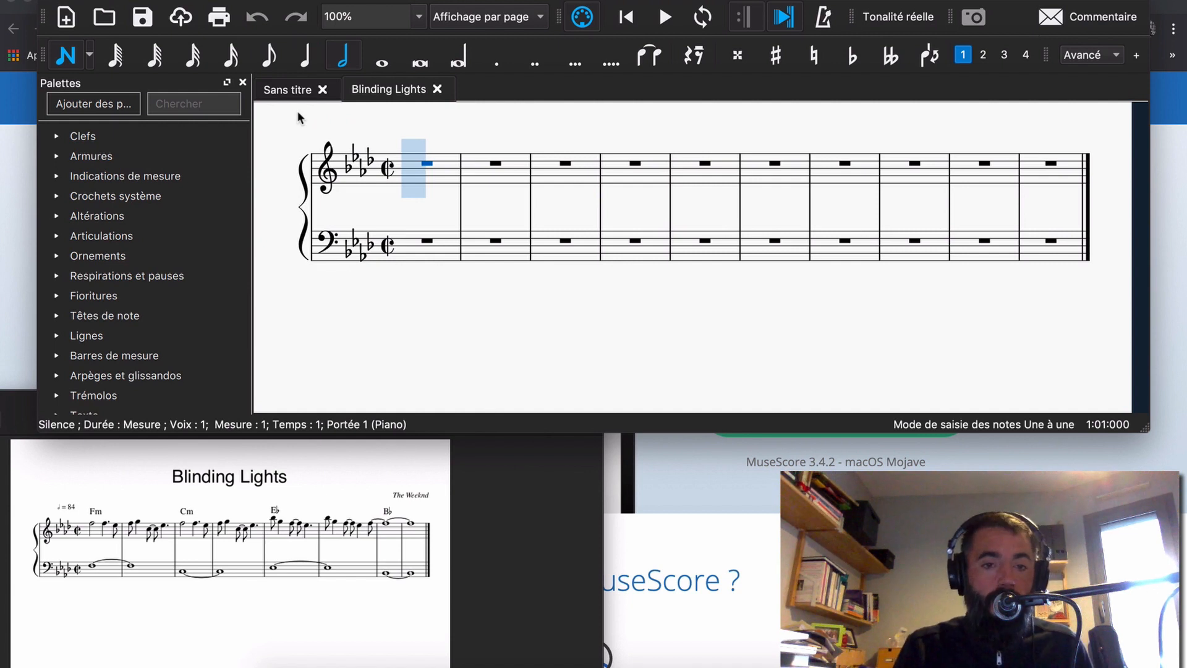
key(f)
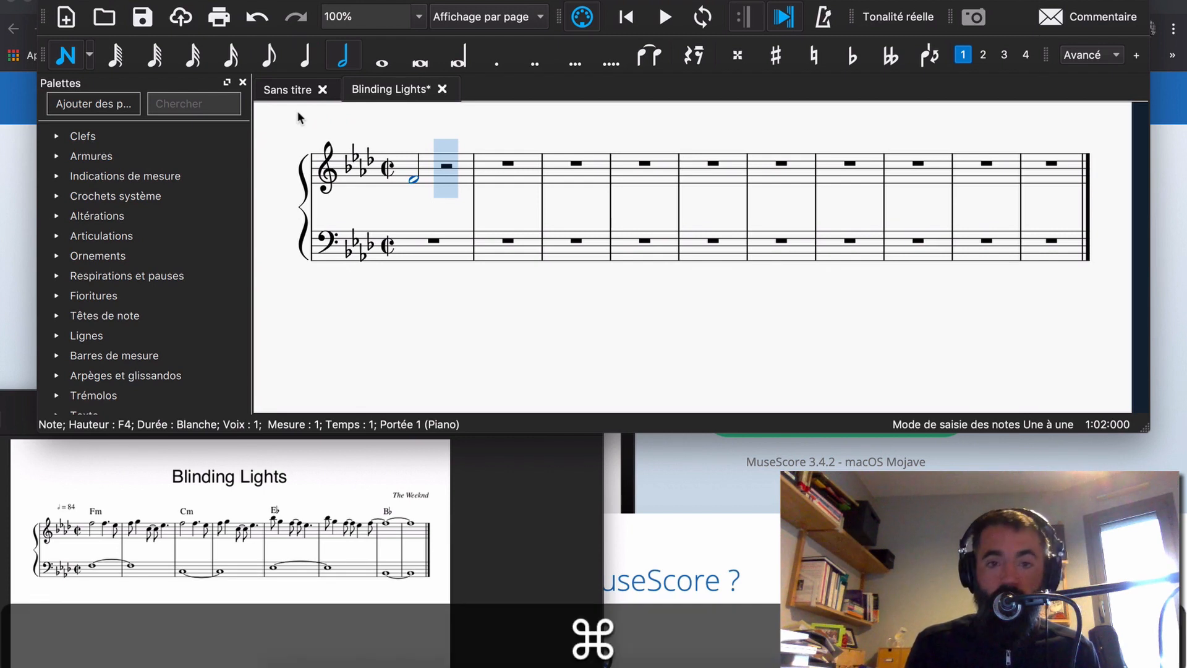
key(super+Up)
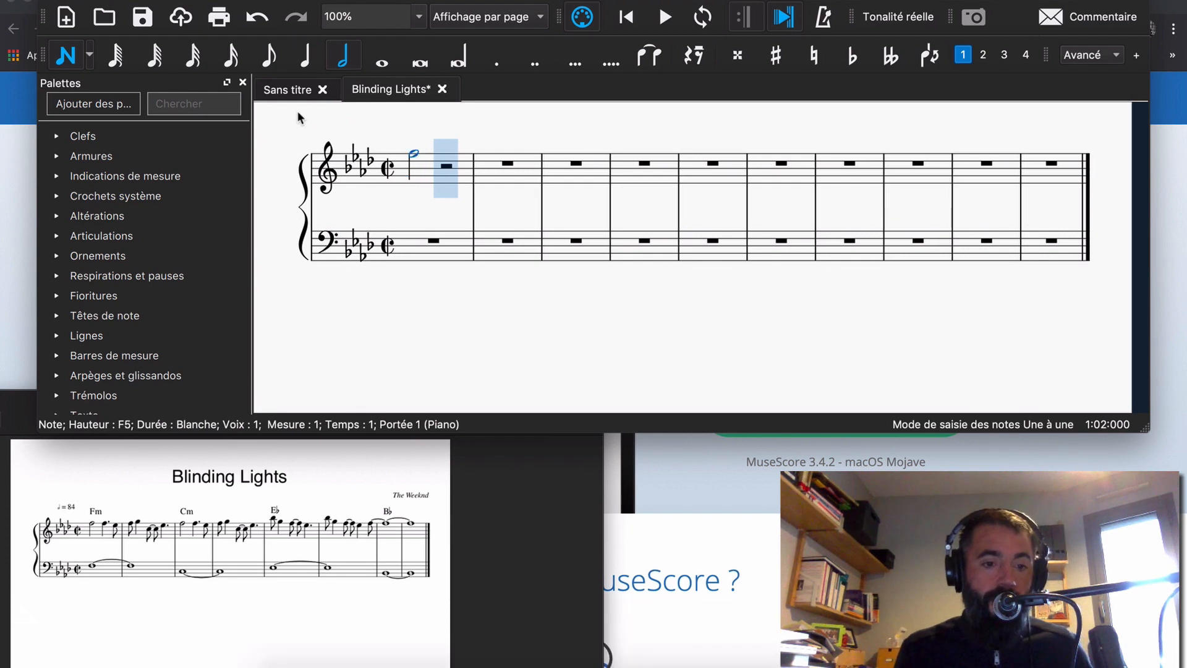
Step: Try the first note in lower and higher octaves and bring it back to F5
key(super+Down)
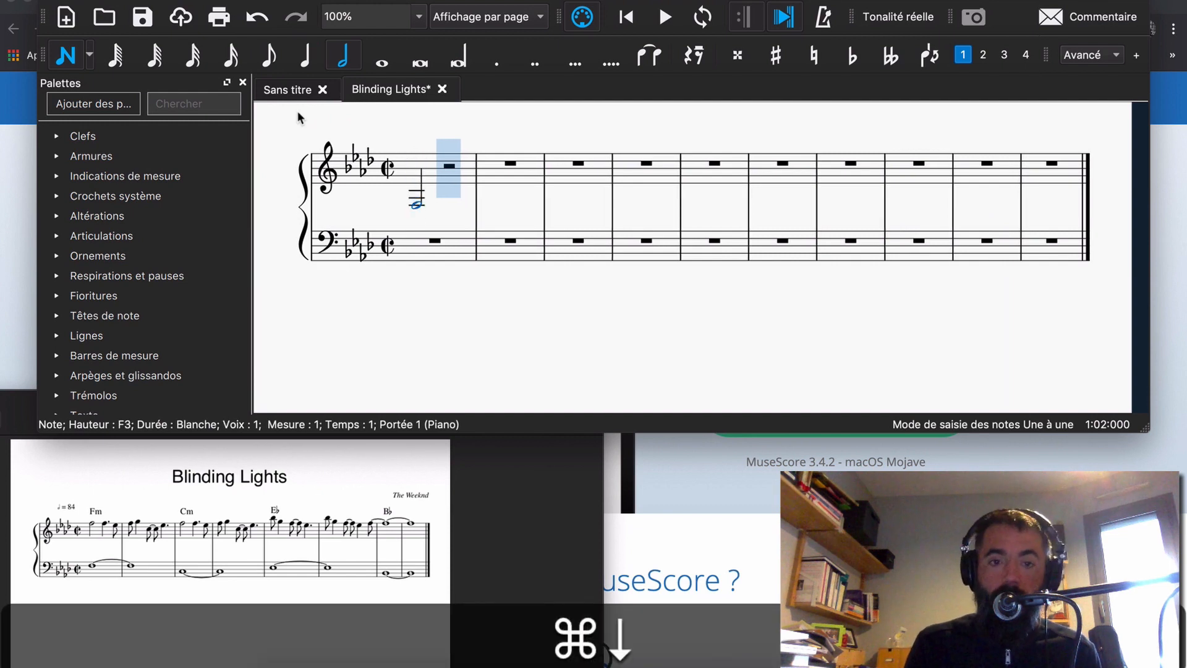
key(super+Up)
key(super+Up)
key(super+Down)
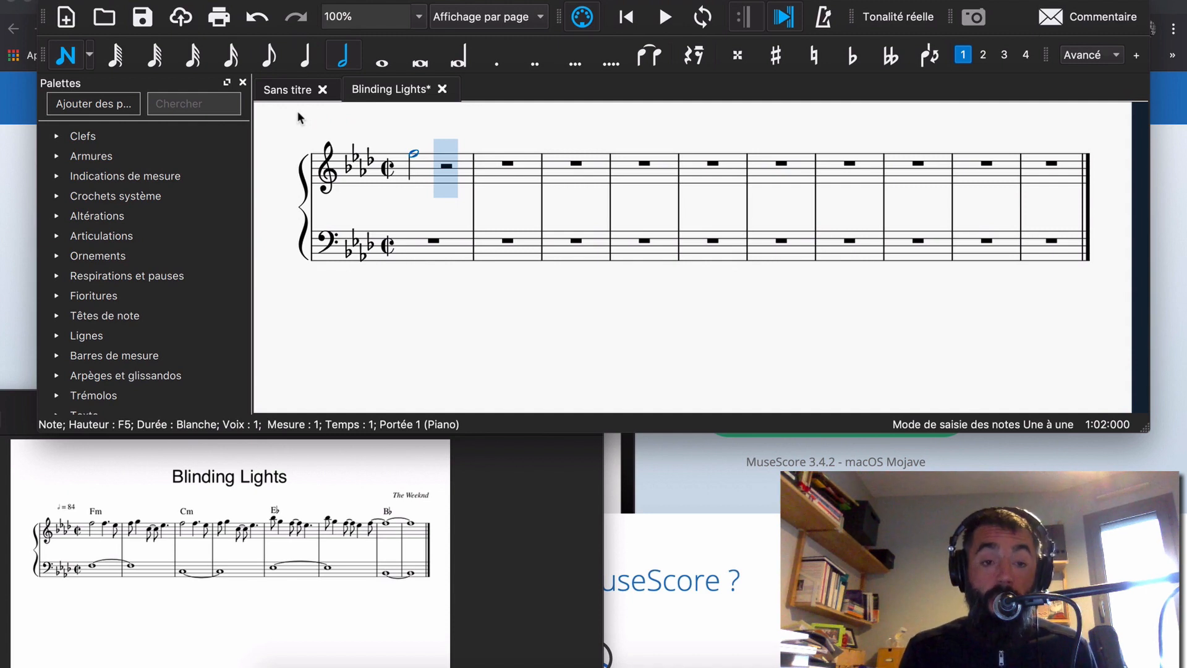
Step: Complete treble measure 1 with a dotted quarter note F5 and an eighth note E♭5
key(5)
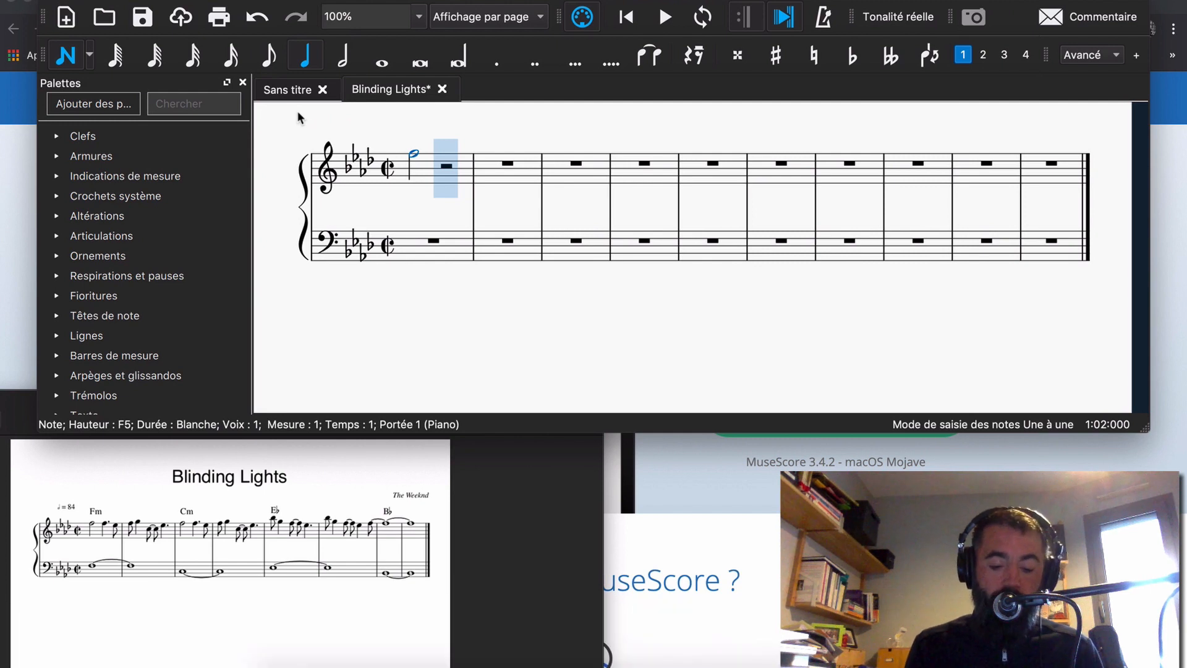
key(shift)
key(shift+semicolon)
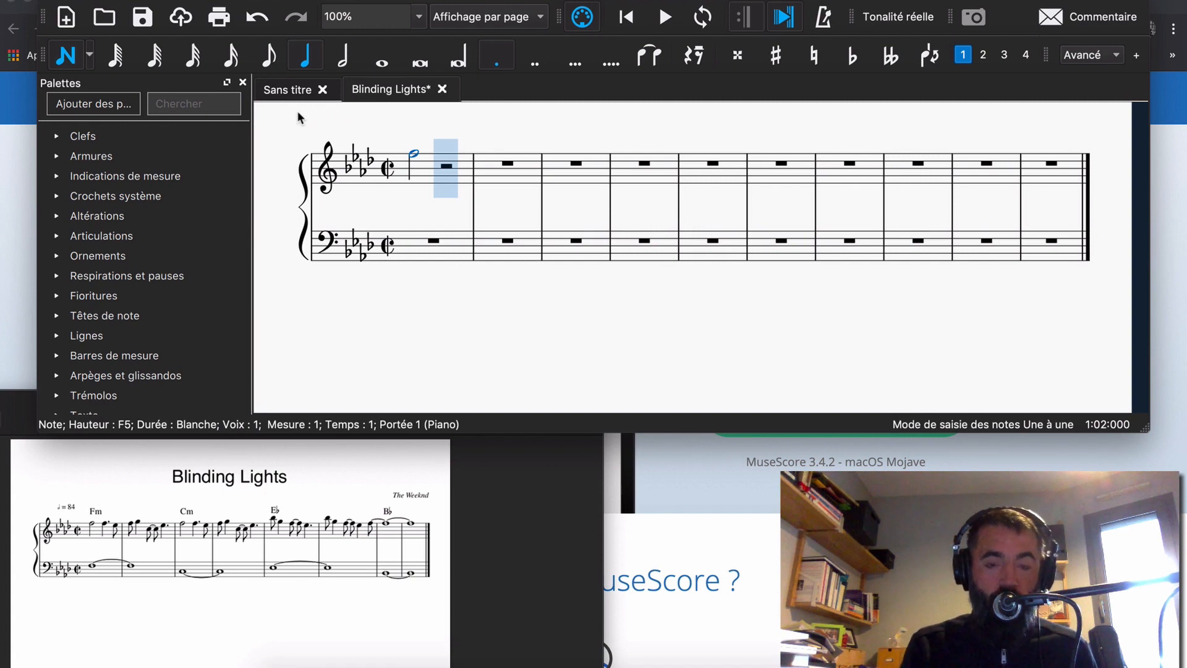
key(f)
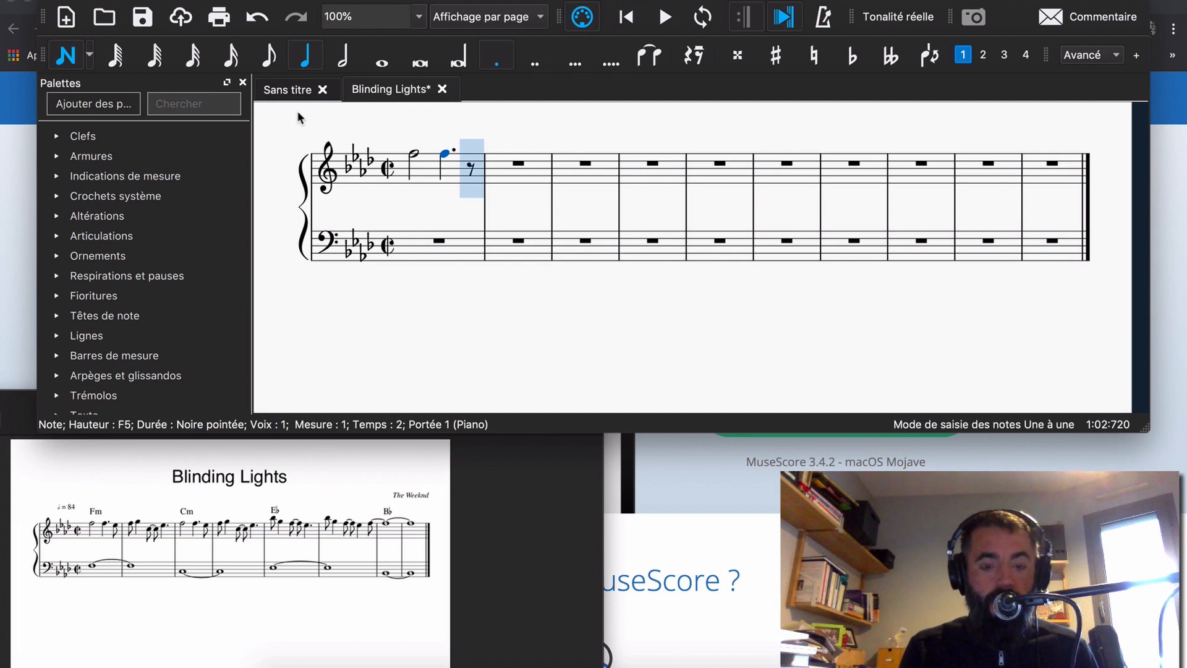
key(4)
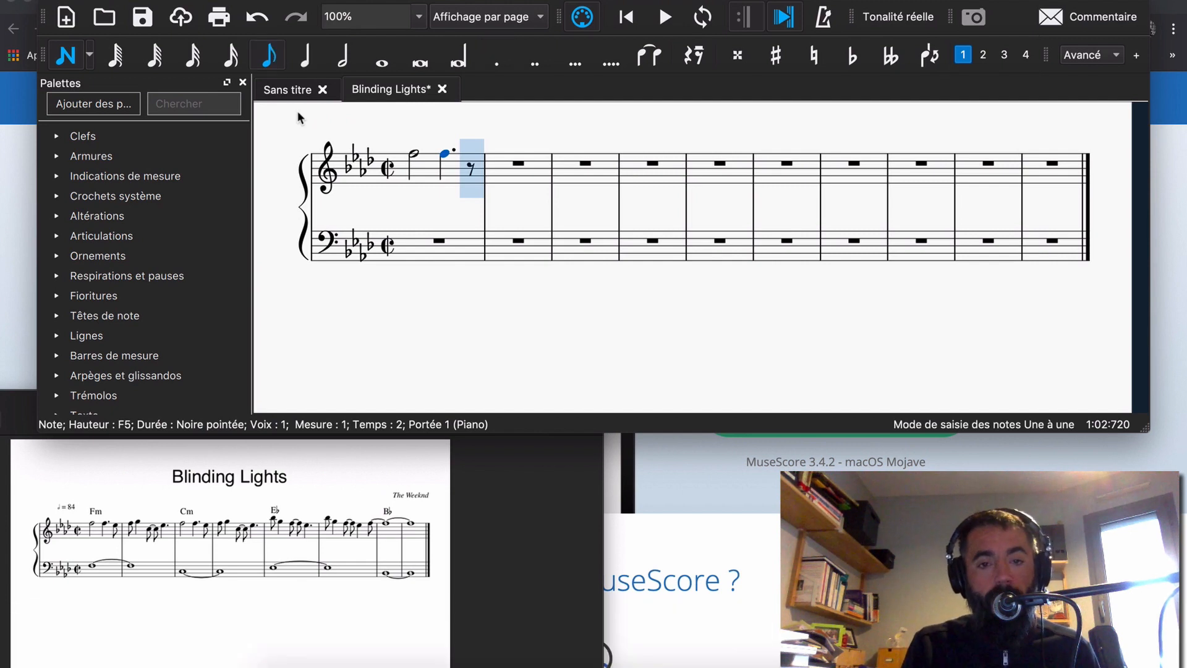
key(e)
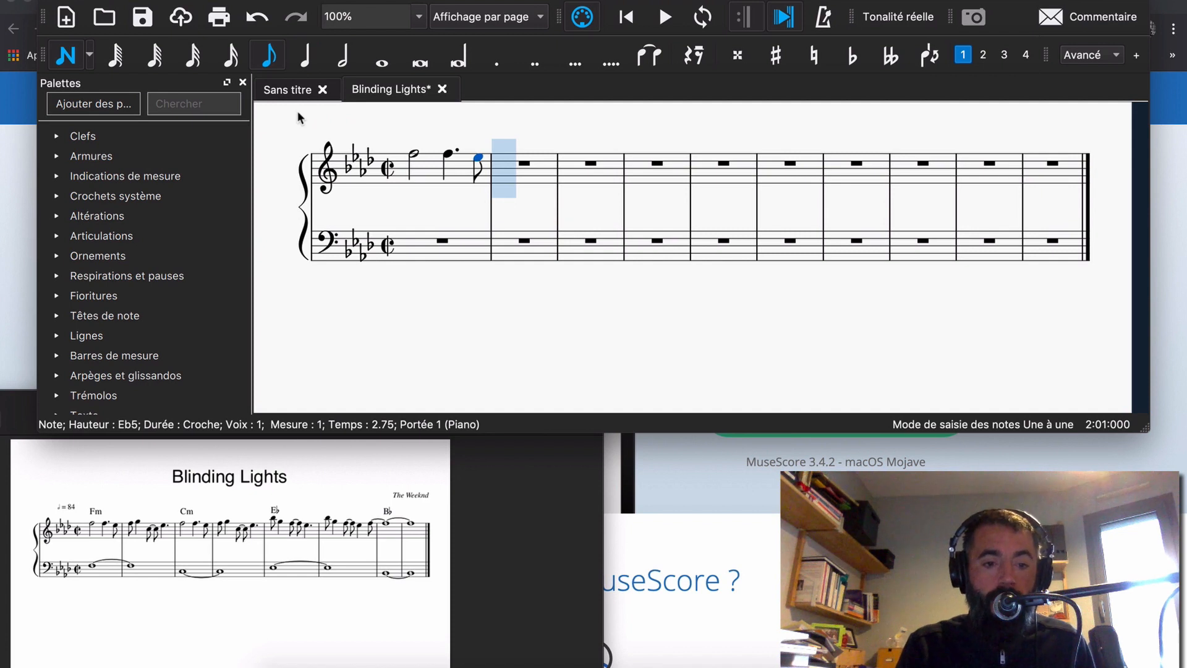
Step: Begin treble measure 2 with an eighth note F5, a quarter note G5 and an eighth note C5
key(f)
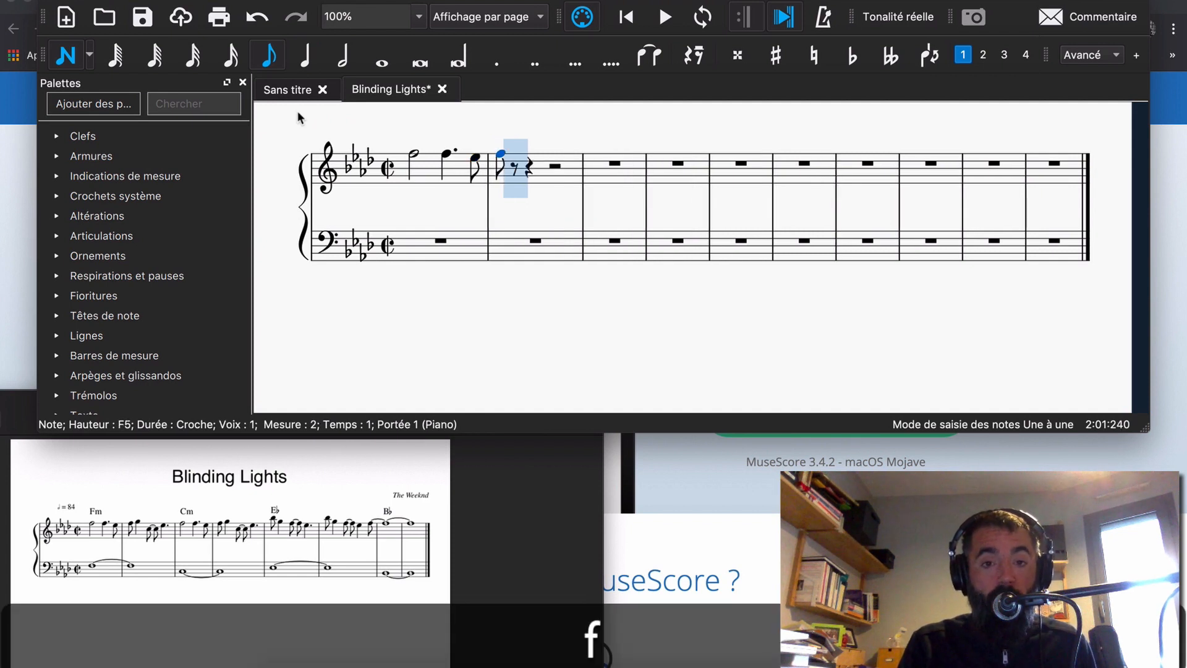
key(5)
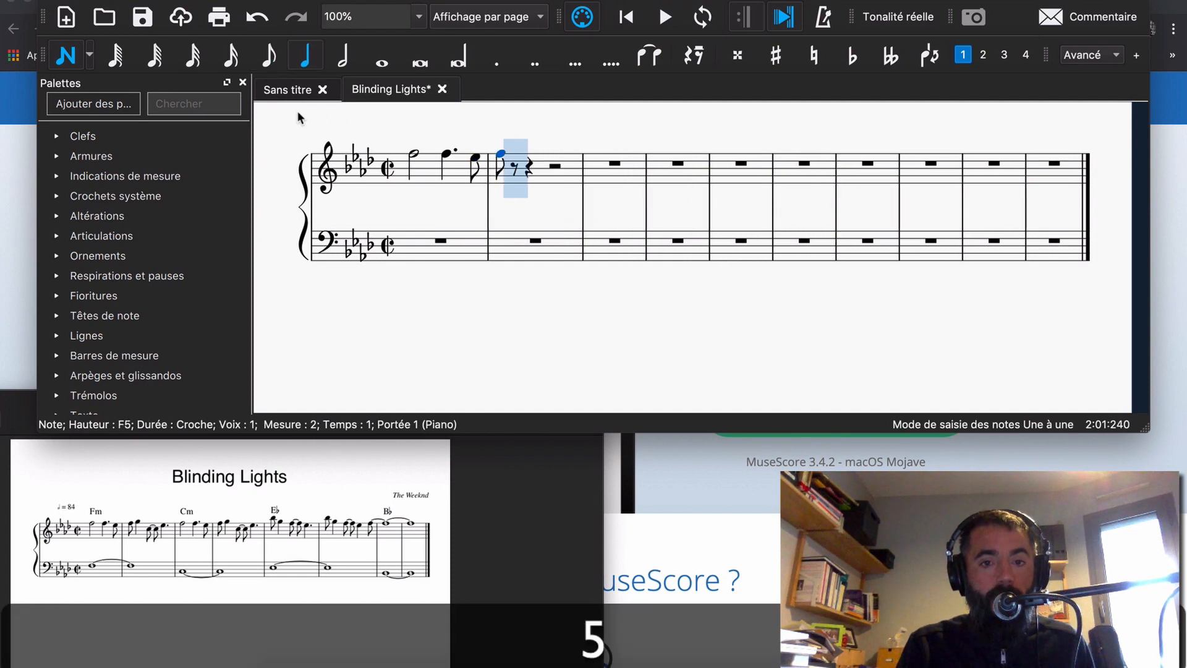
key(g)
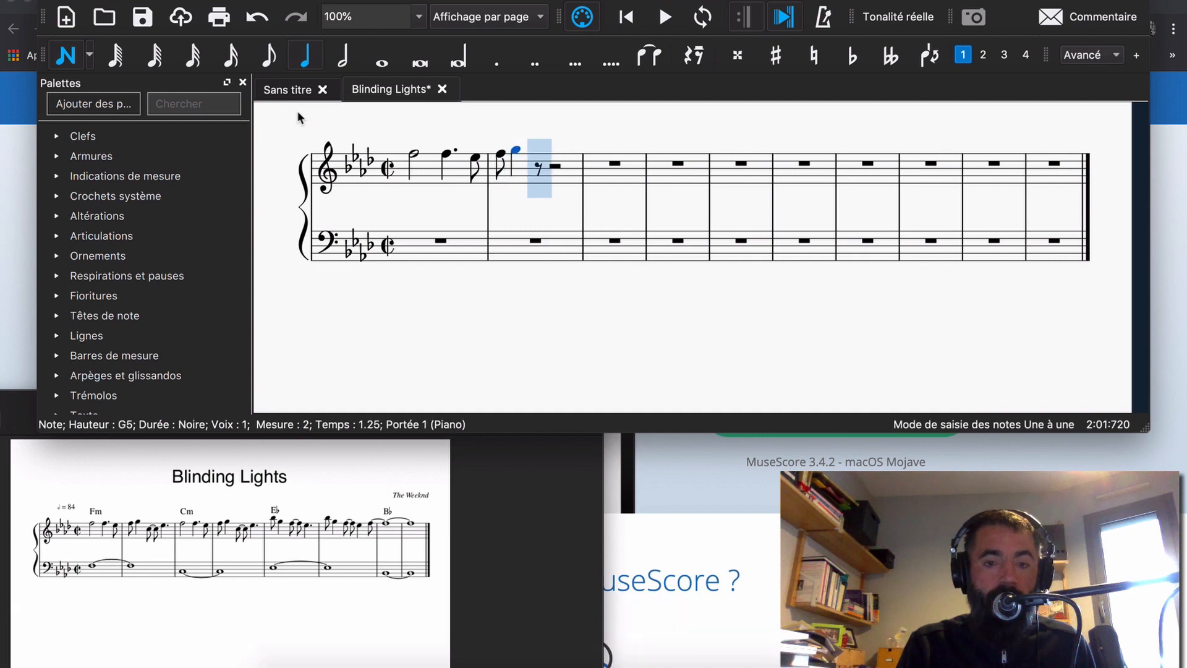
key(4)
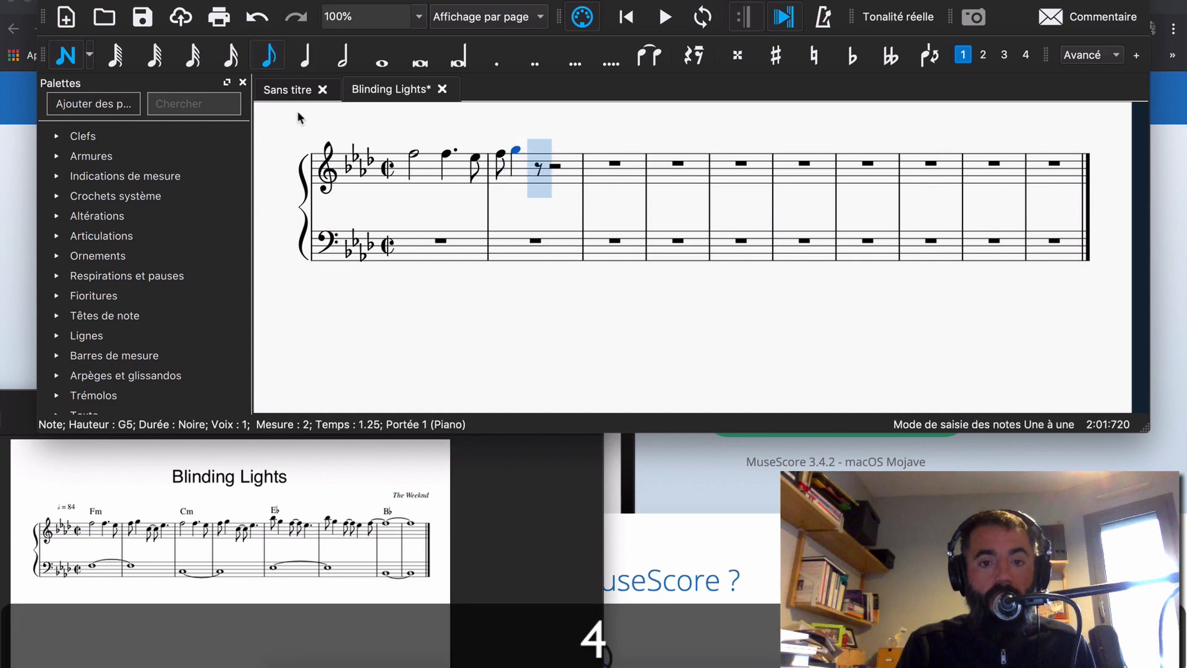
key(c)
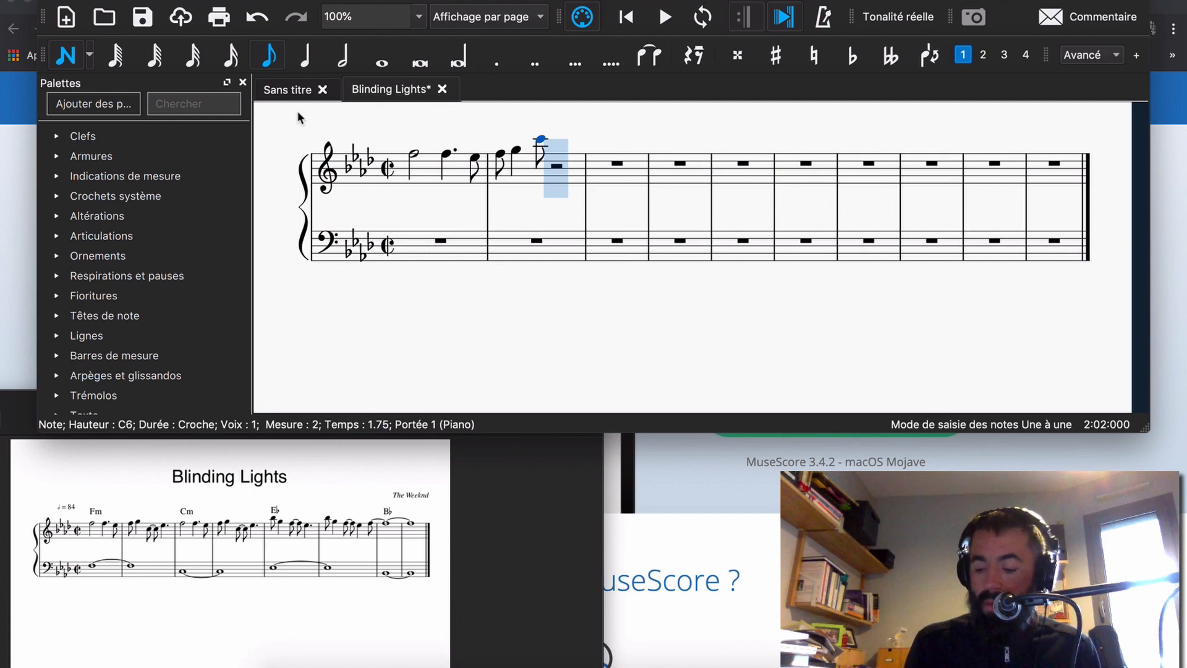
key(super)
key(super+Down)
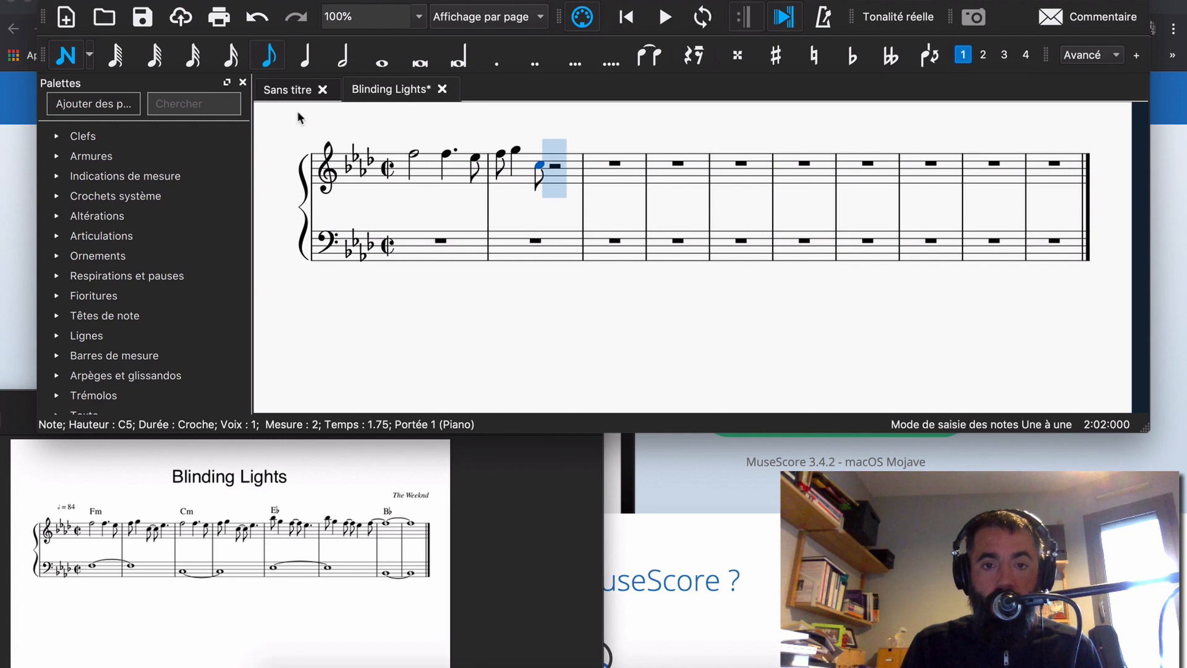
Step: Tie the C5 to another eighth note, finish measure 2 with a dotted quarter E♭5, and leave note input
key(plus)
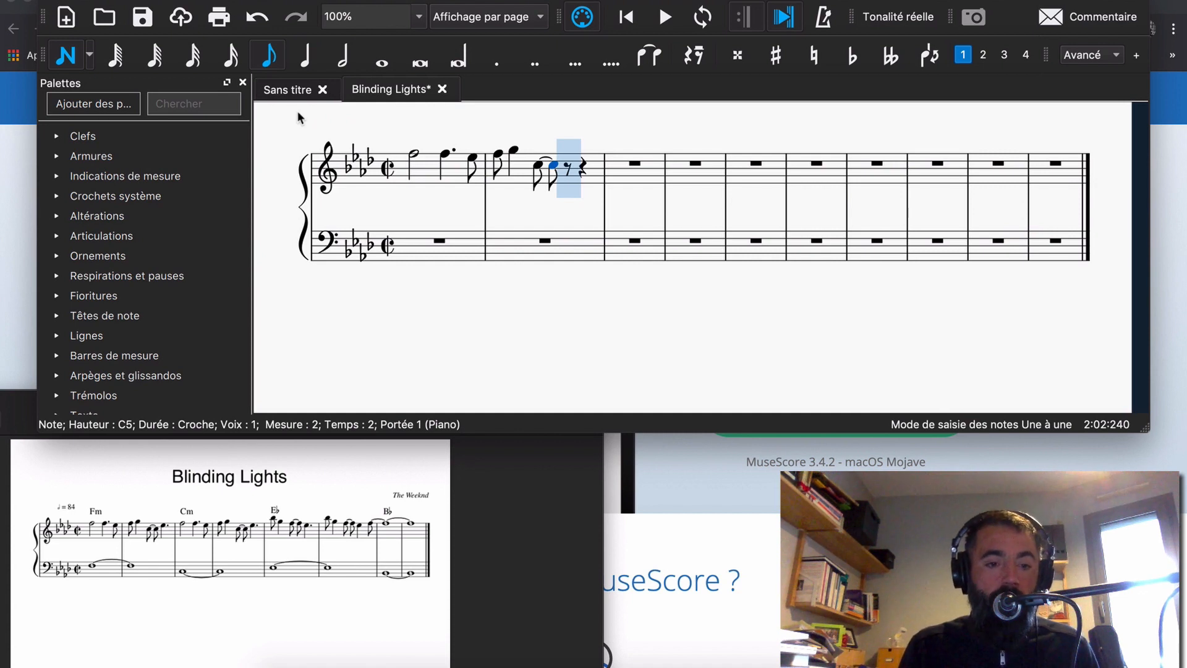
key(5)
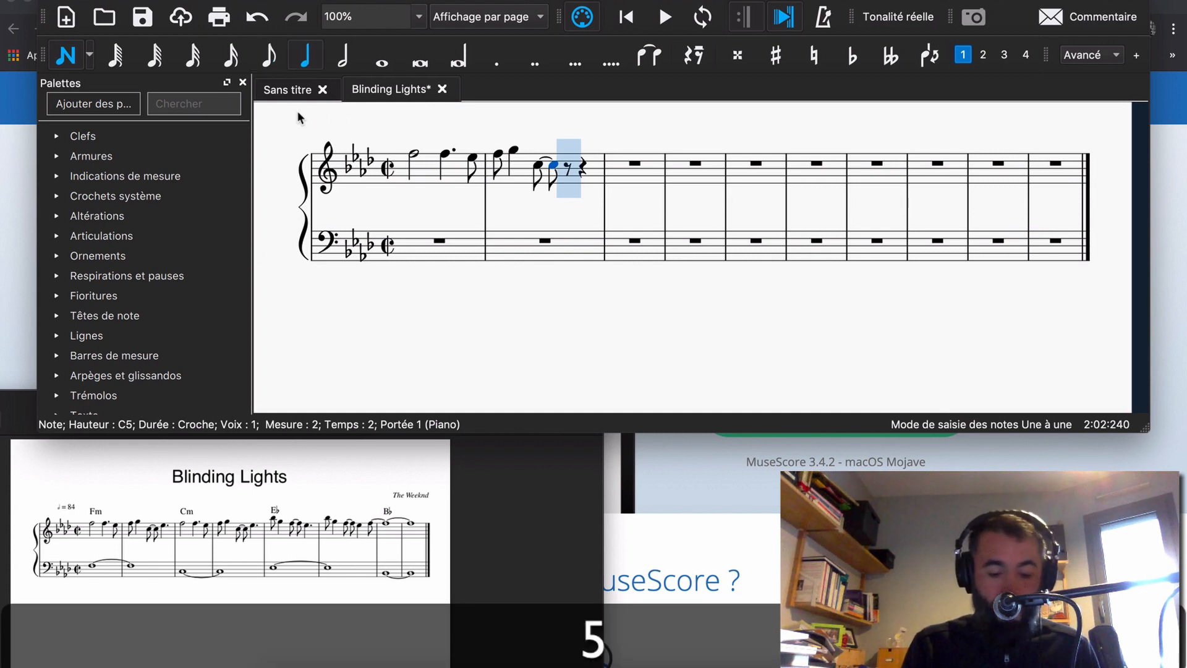
key(period)
key(e)
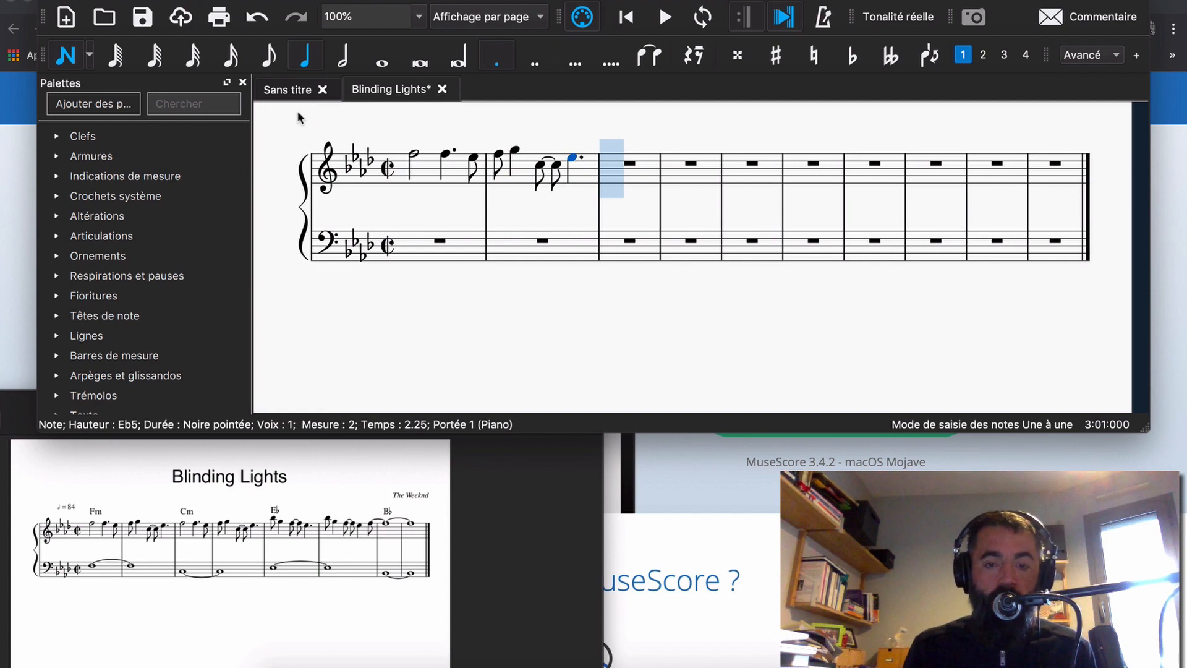
key(Escape)
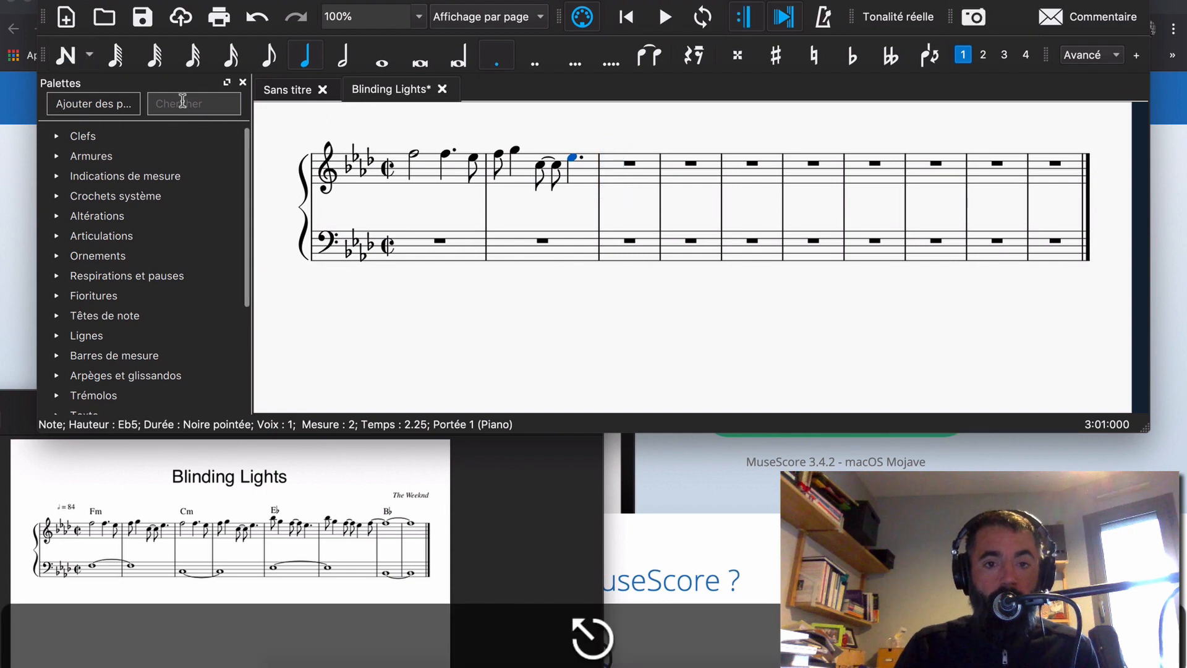
Step: Copy treble measures 1 and 2 into measures 3 and 4 and clear the selection
click(427, 180)
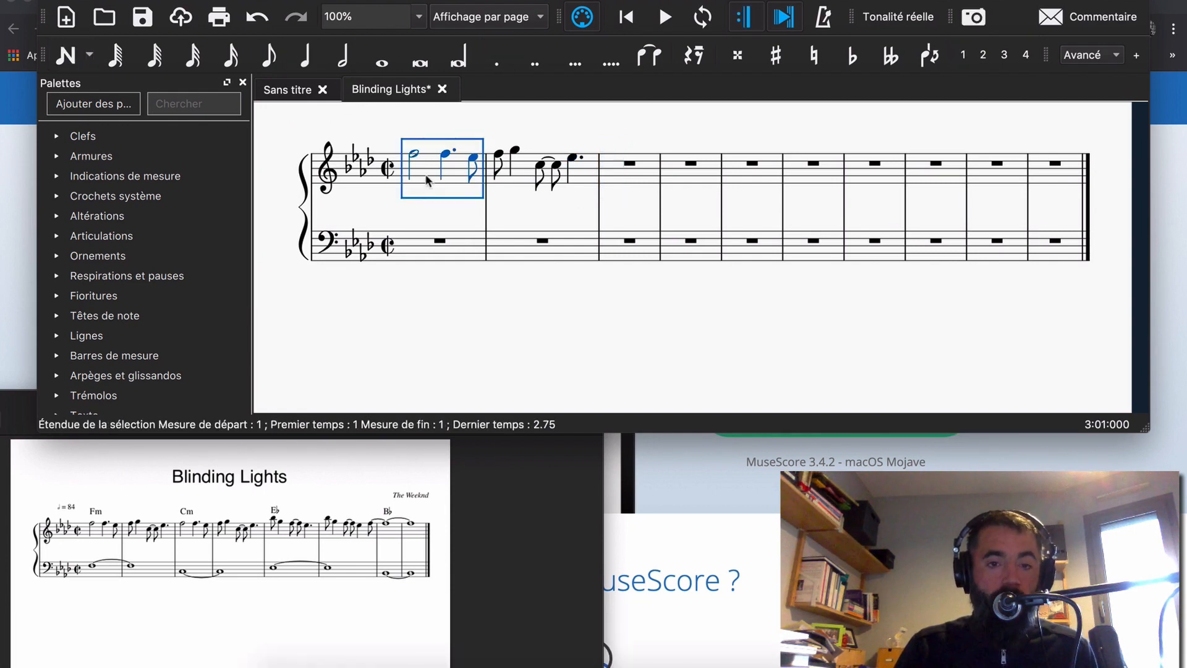
shift+click(584, 179)
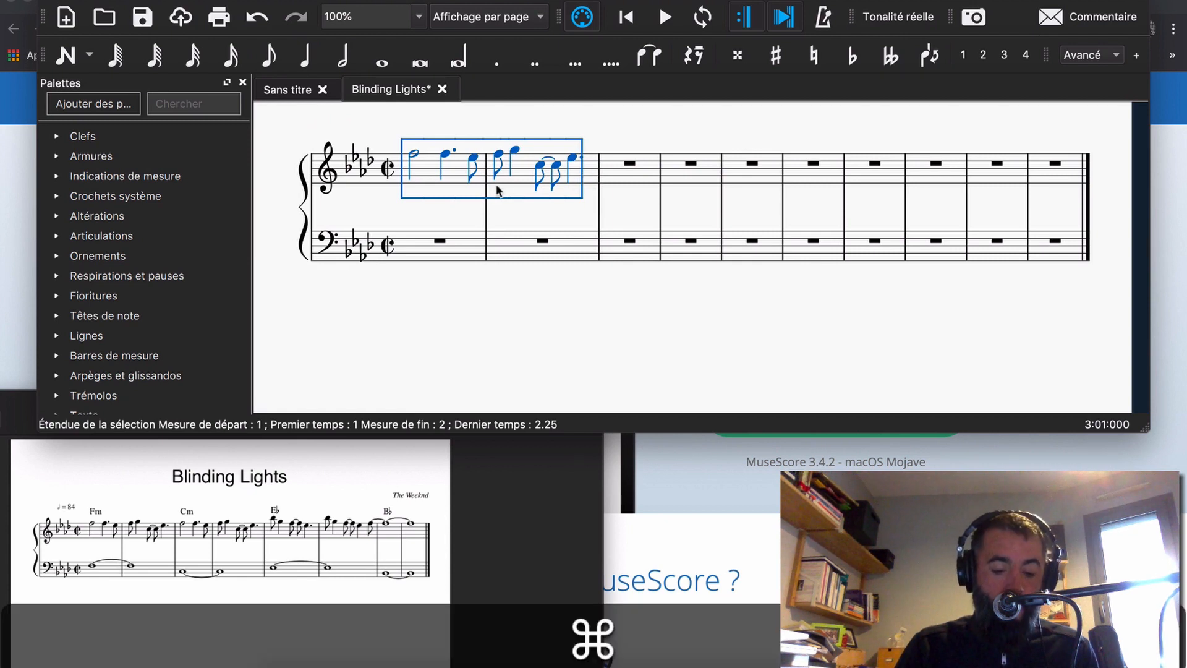
key(super+c)
click(623, 177)
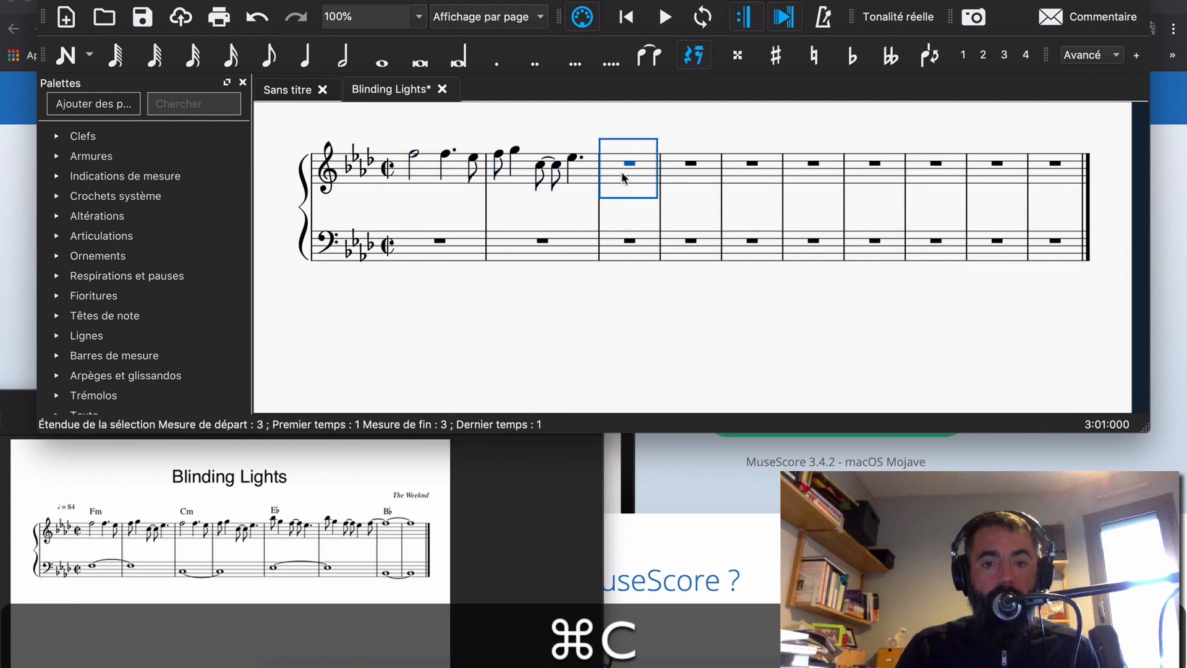
key(super+v)
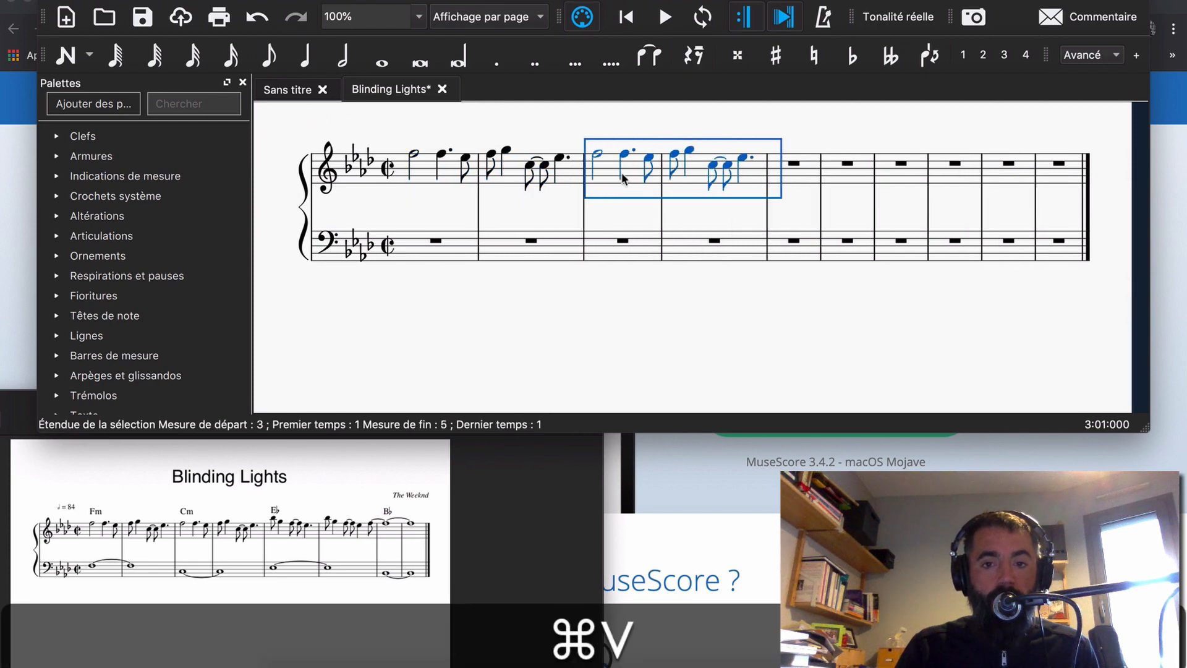
click(617, 213)
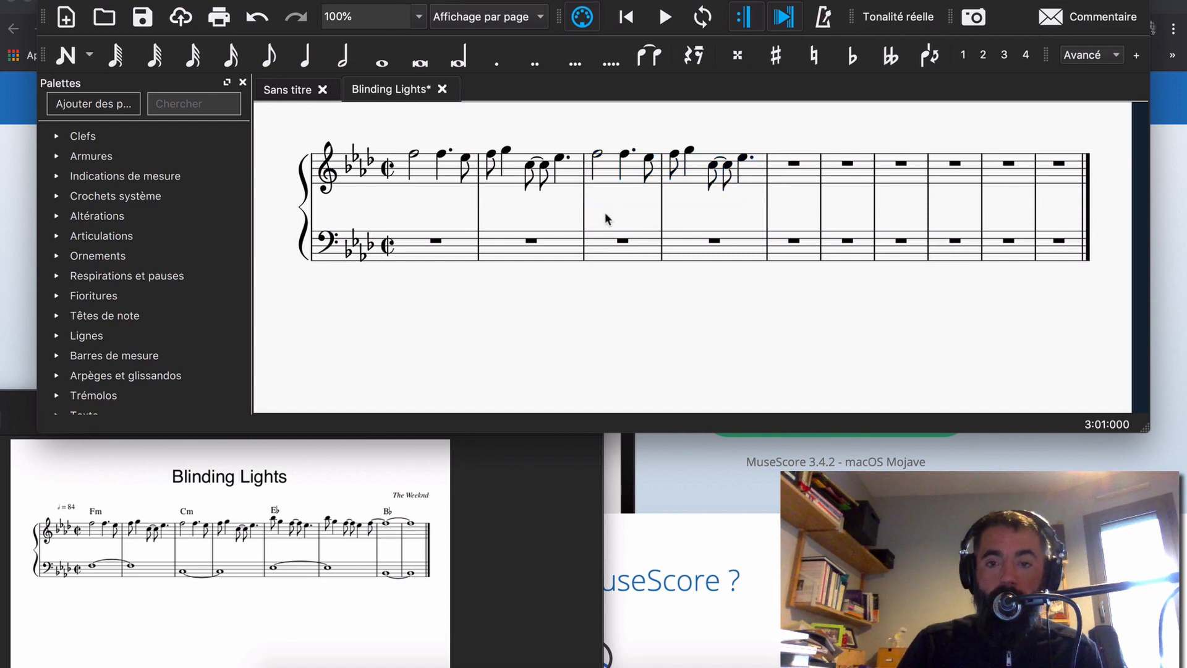
Step: Begin treble measure 5 with an eighth note B♭5 and a quarter note G5
click(788, 182)
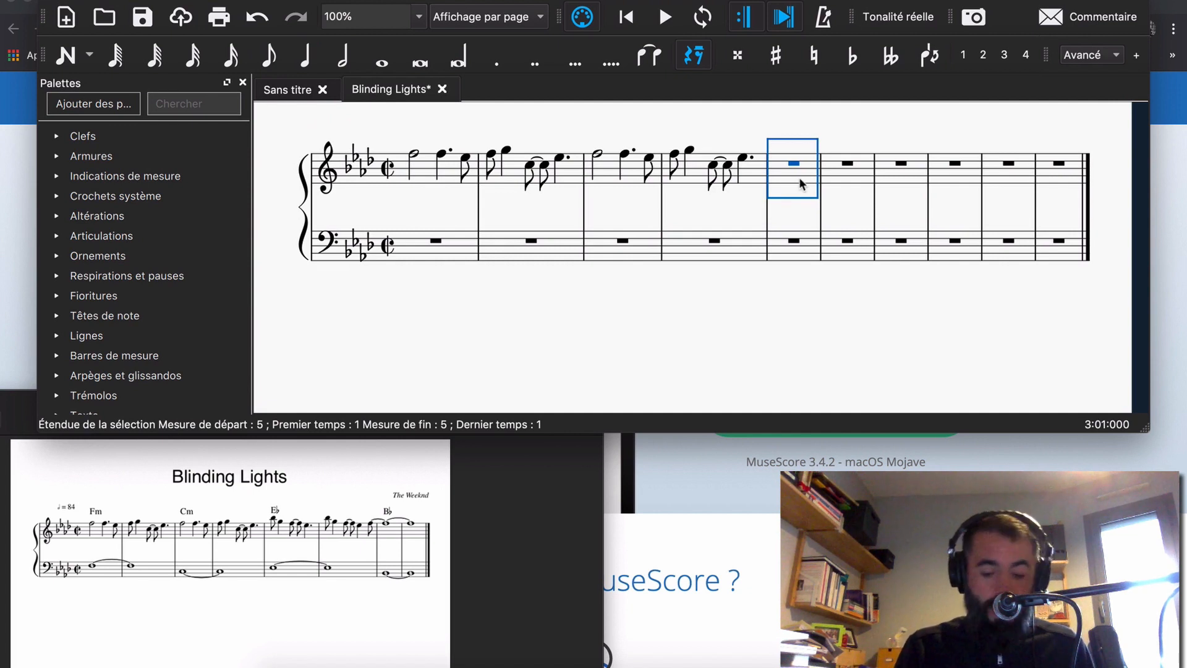
key(n)
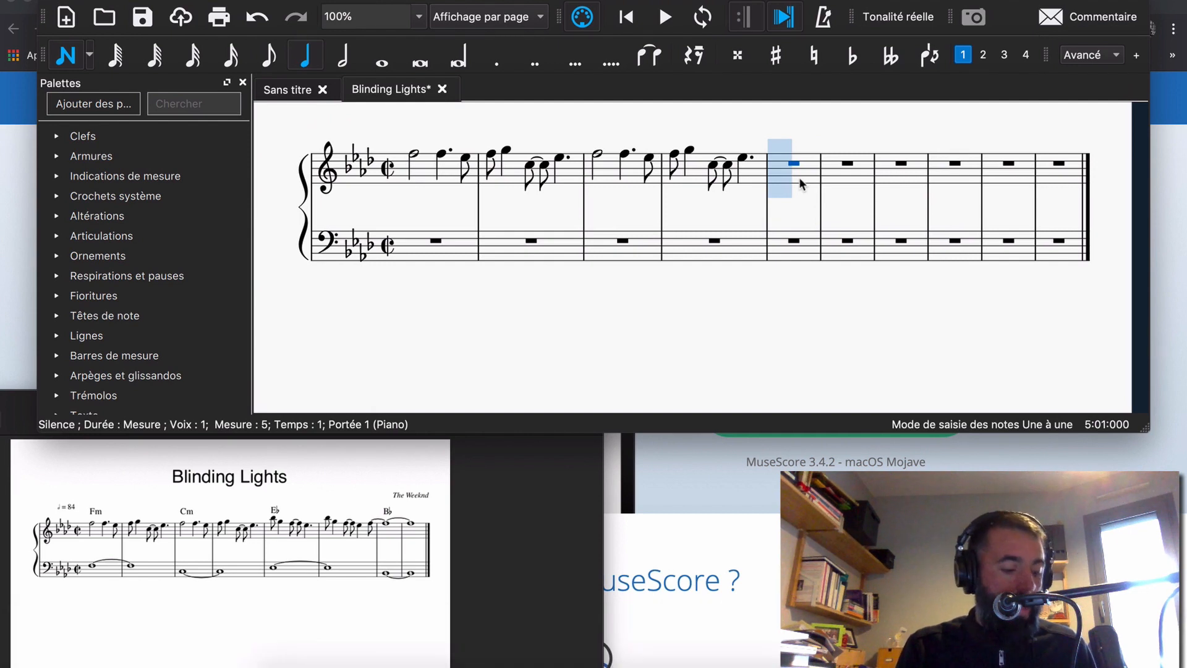
key(4)
key(b)
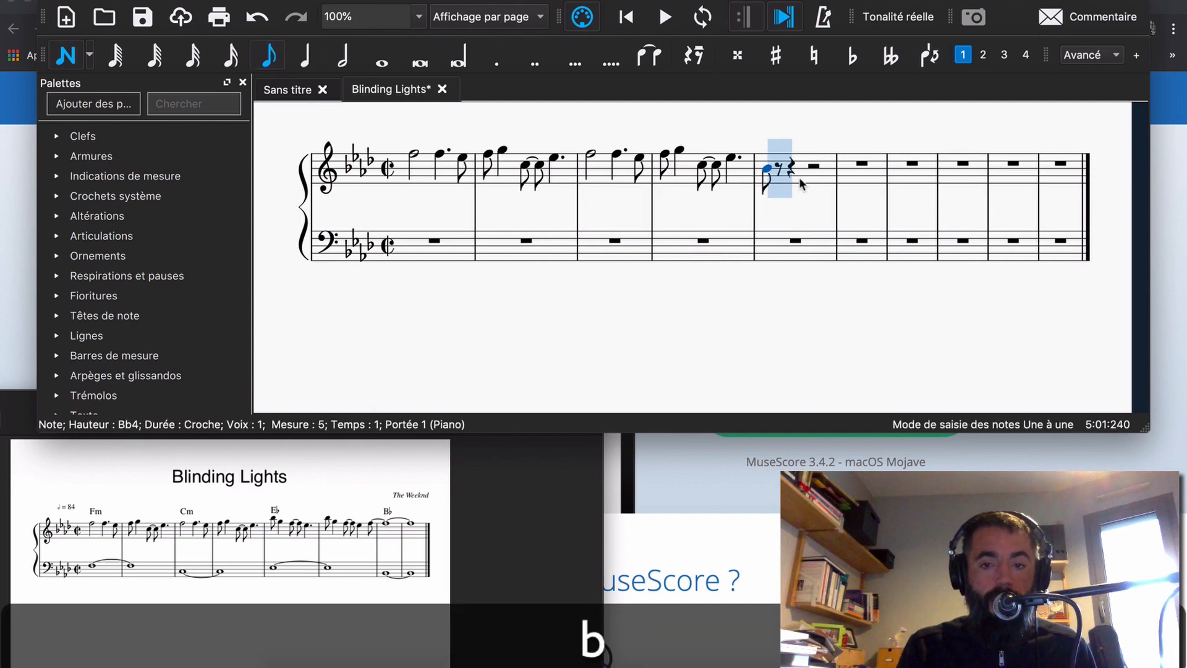
key(super+Up)
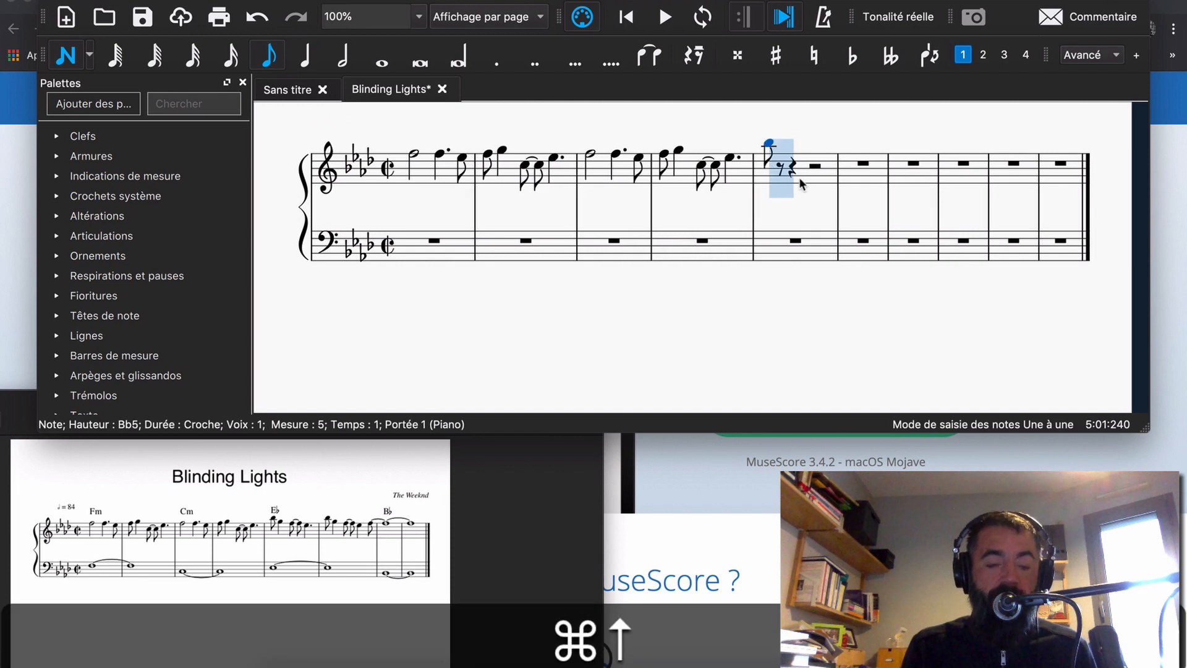
key(5)
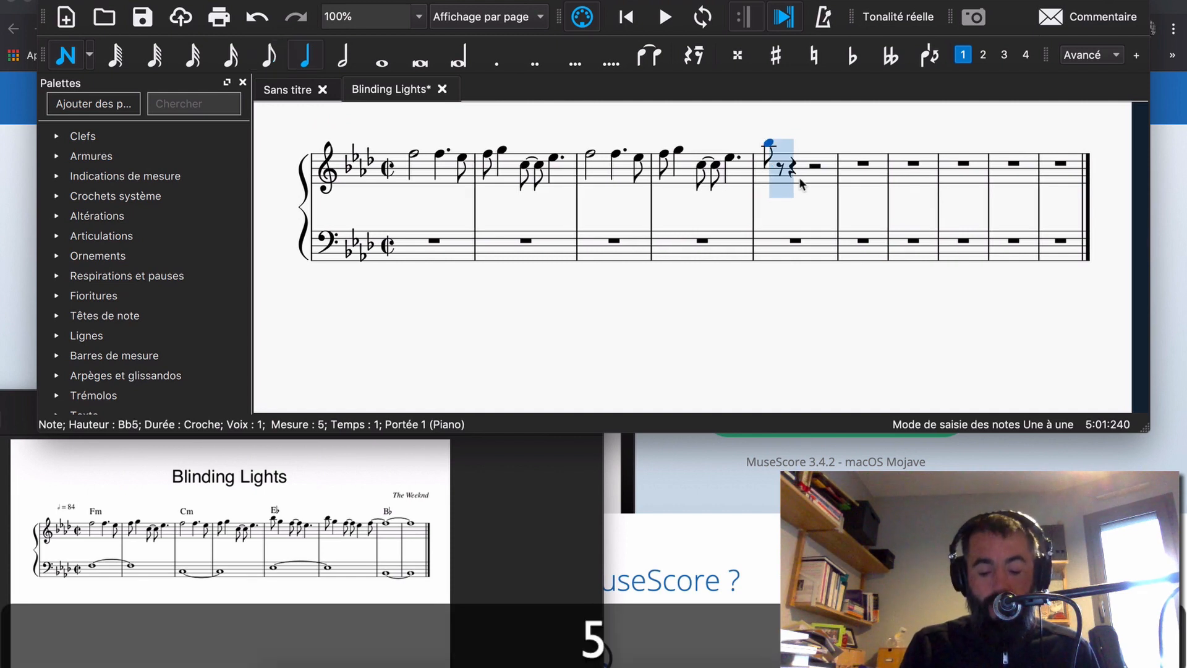
key(g)
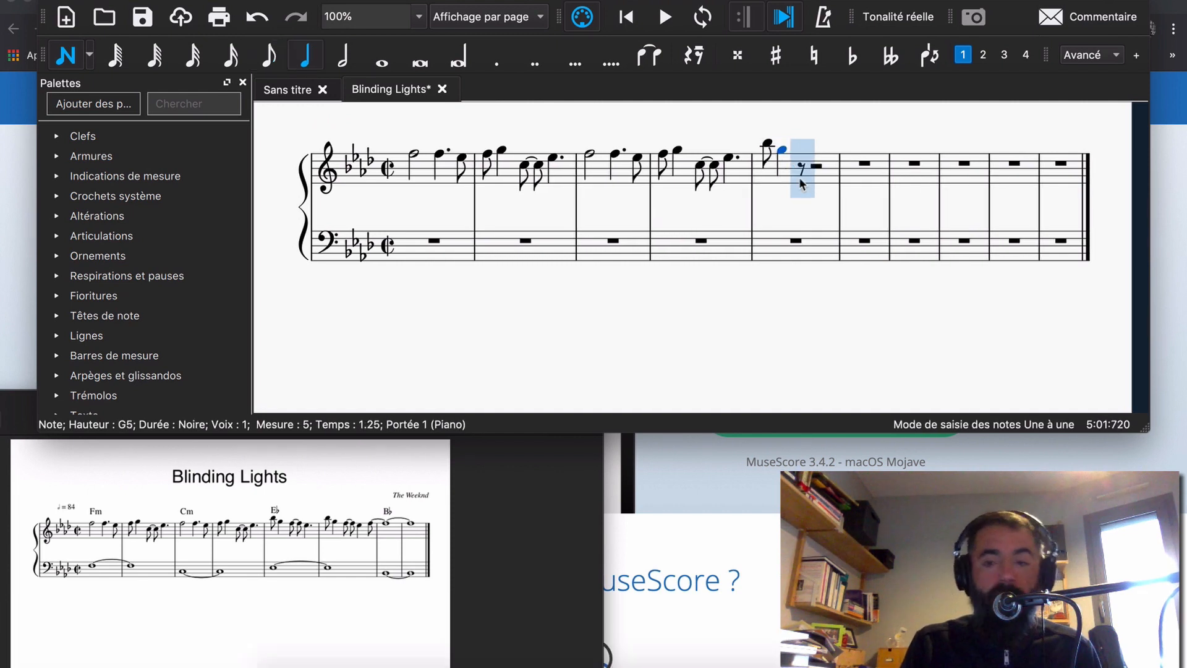
Step: Finish treble measure 5 with an eighth note F5 tied to another eighth note, followed by a dotted quarter E♭5
key(4)
key(f)
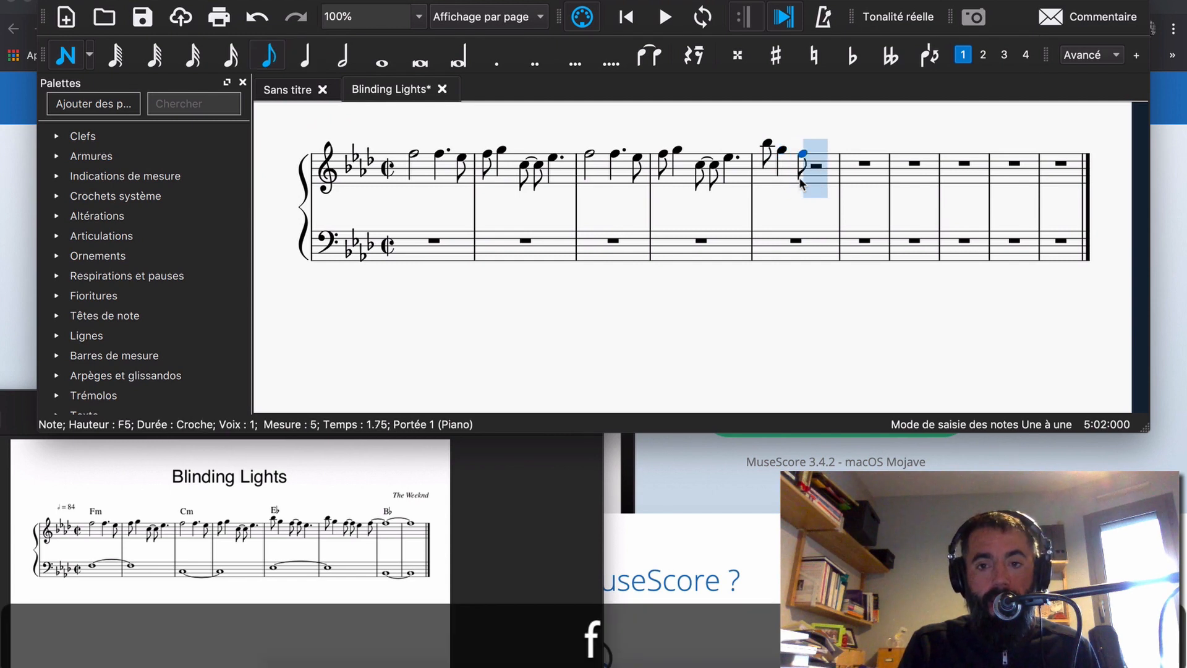
key(plus)
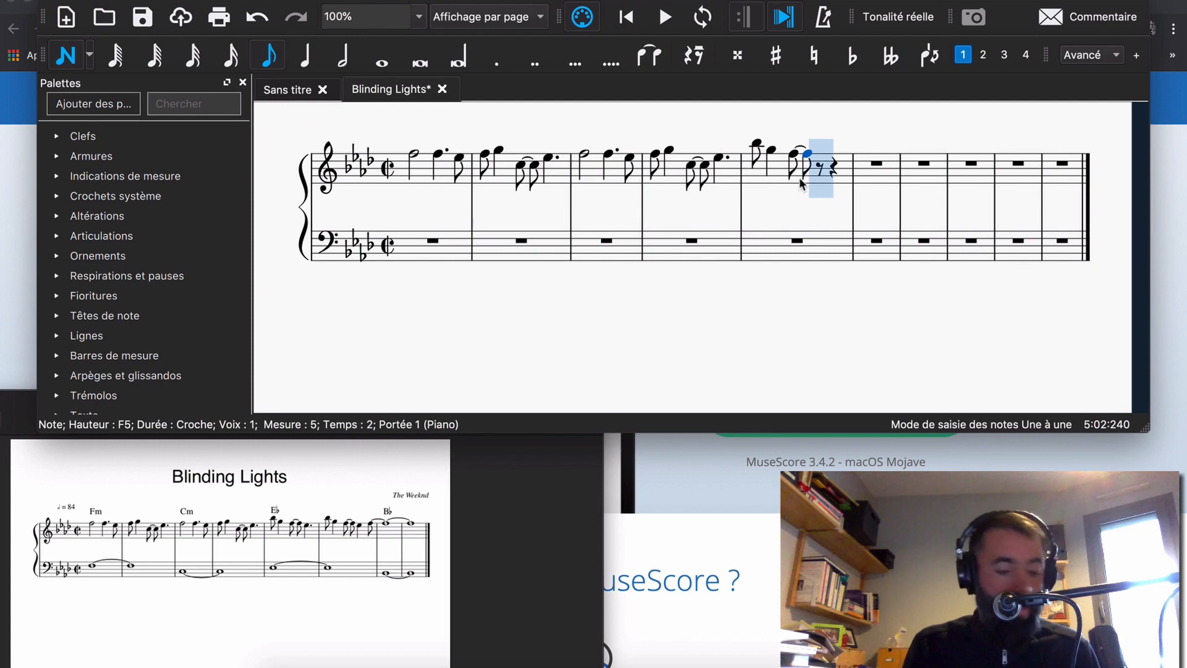
key(5)
key(period)
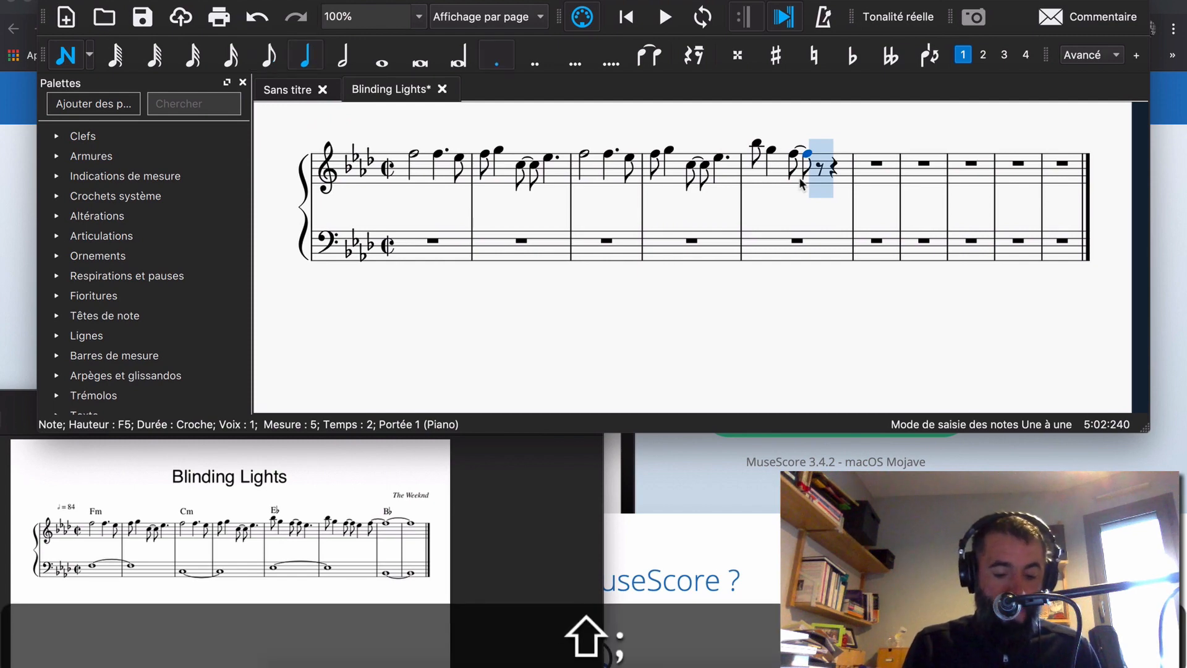
key(e)
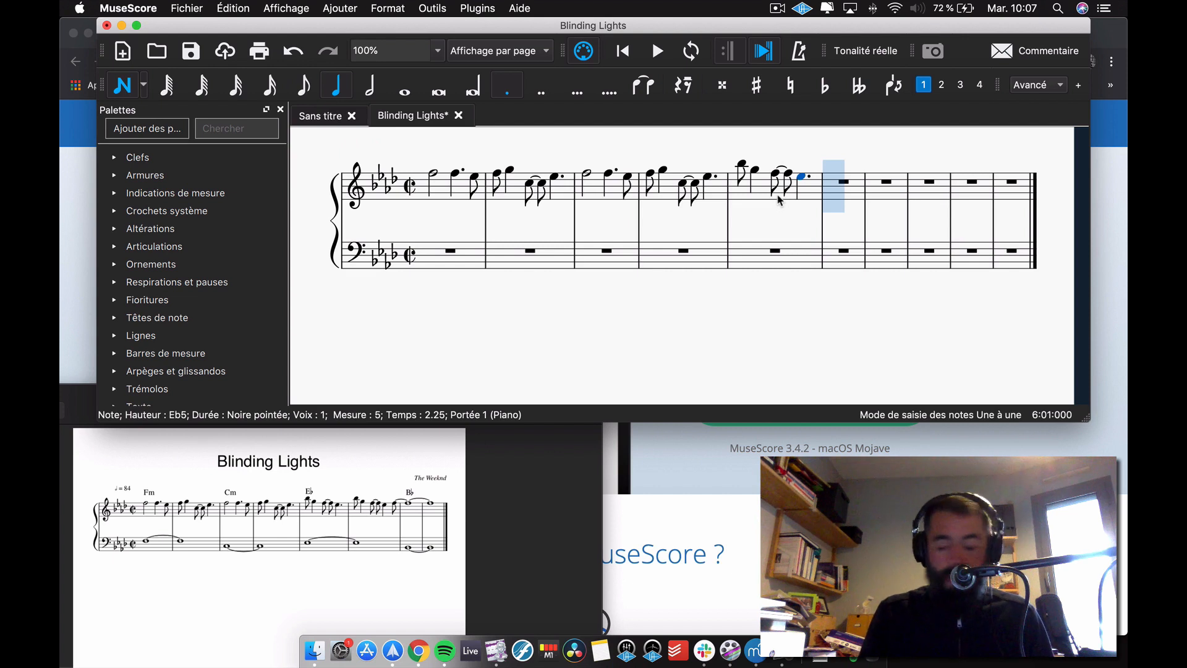
Step: Begin treble measure 6 with an eighth note B♭5, a quarter note G5 and an eighth note F5
key(4)
key(b)
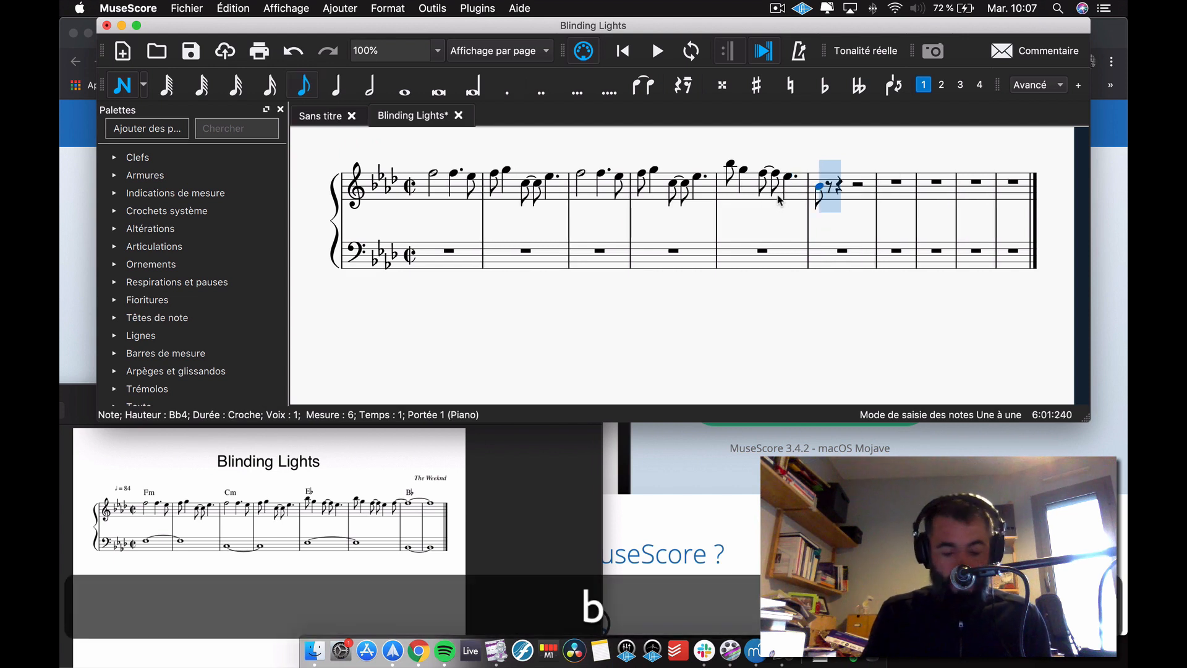
key(super+Up)
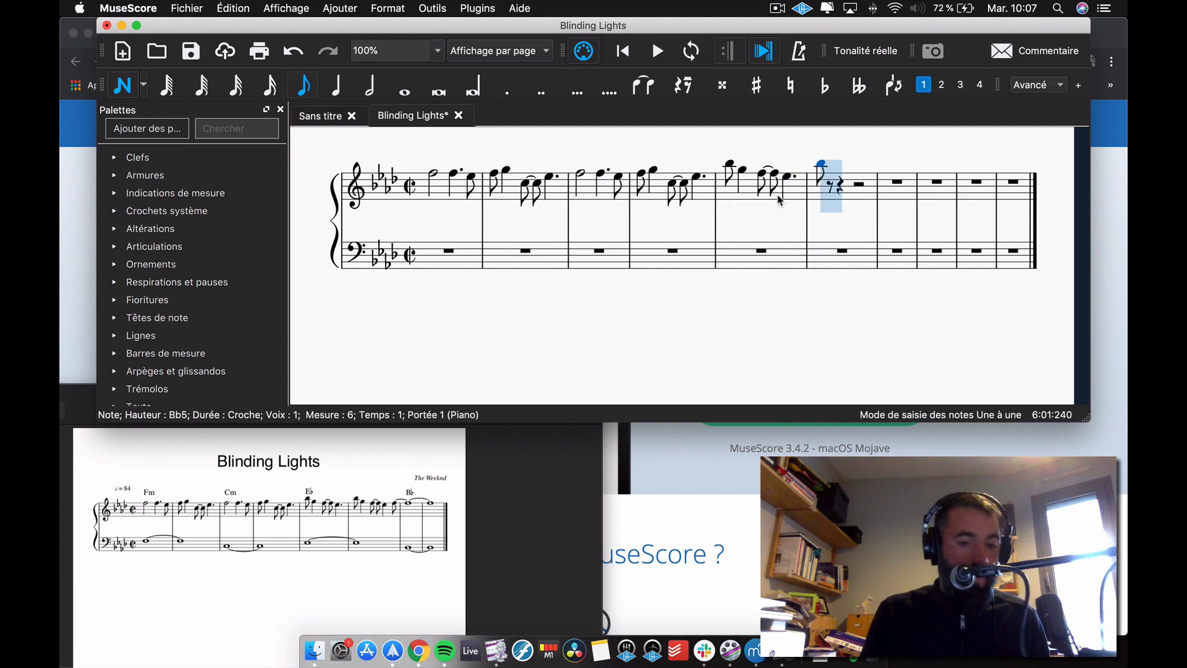
key(5)
key(g)
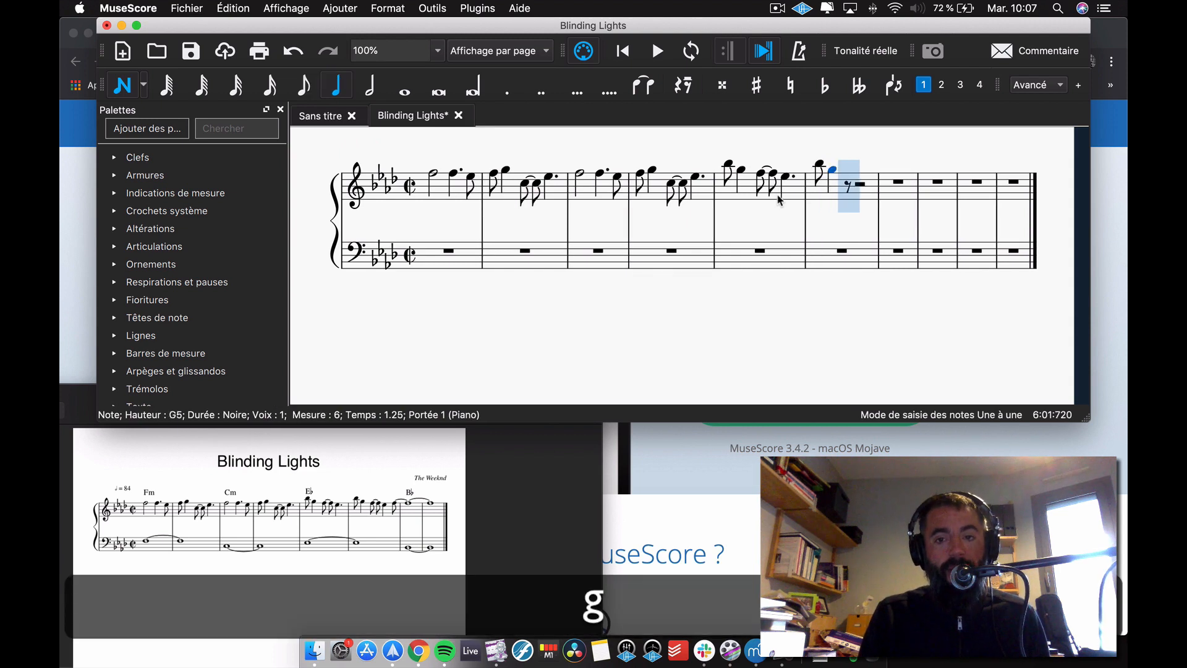
key(4)
key(f)
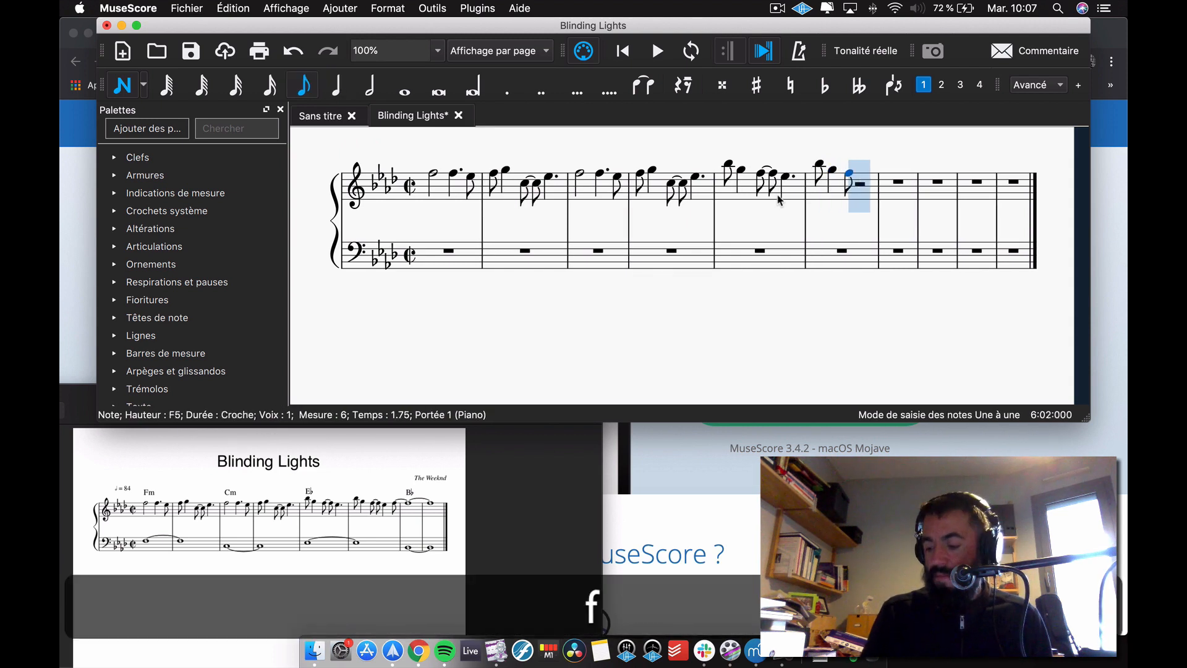
Step: Tie the F5 to another eighth note and finish measure 6 with a quarter note E♭5 and an eighth note F5
key(plus)
key(5)
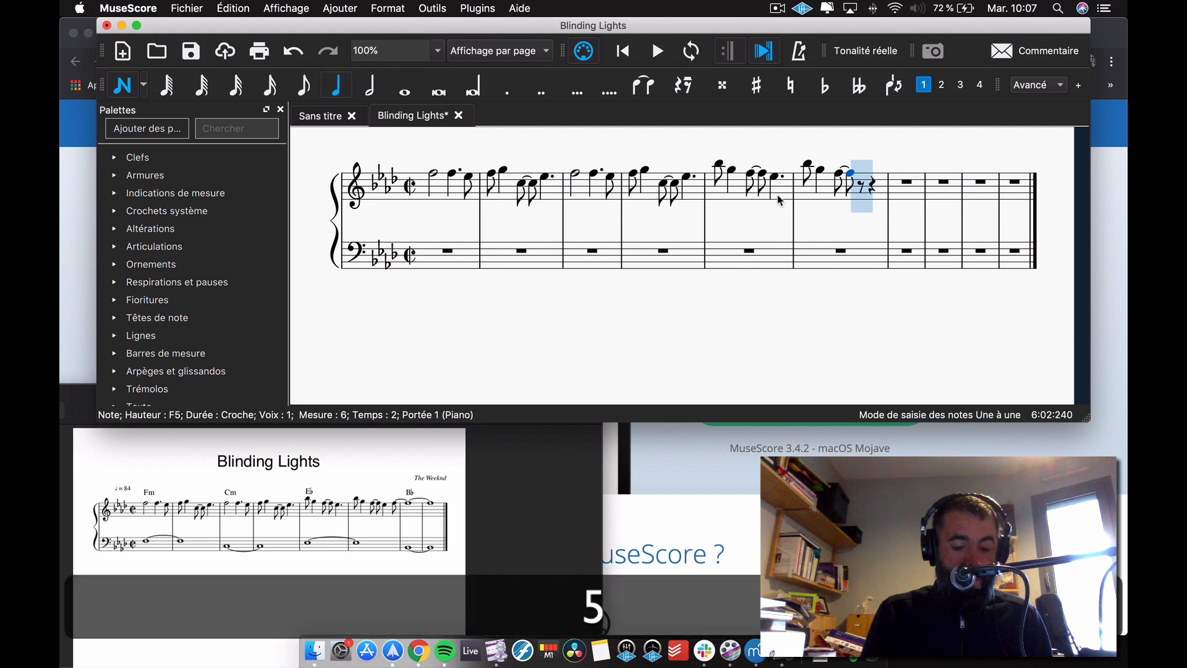
key(e)
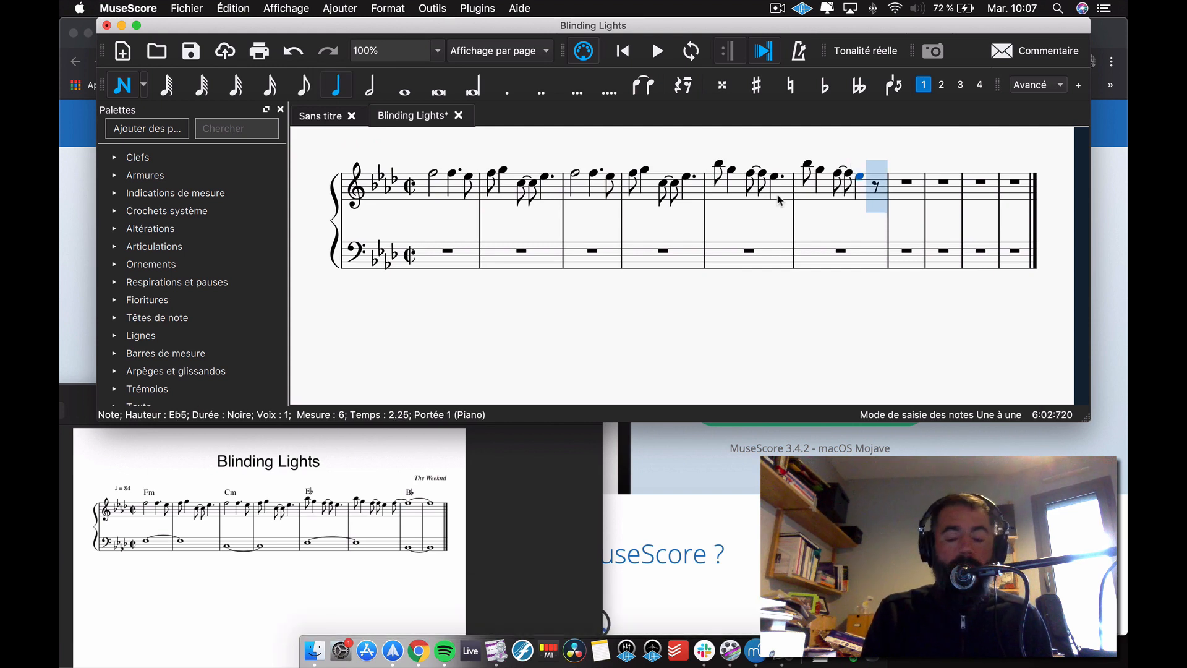
key(4)
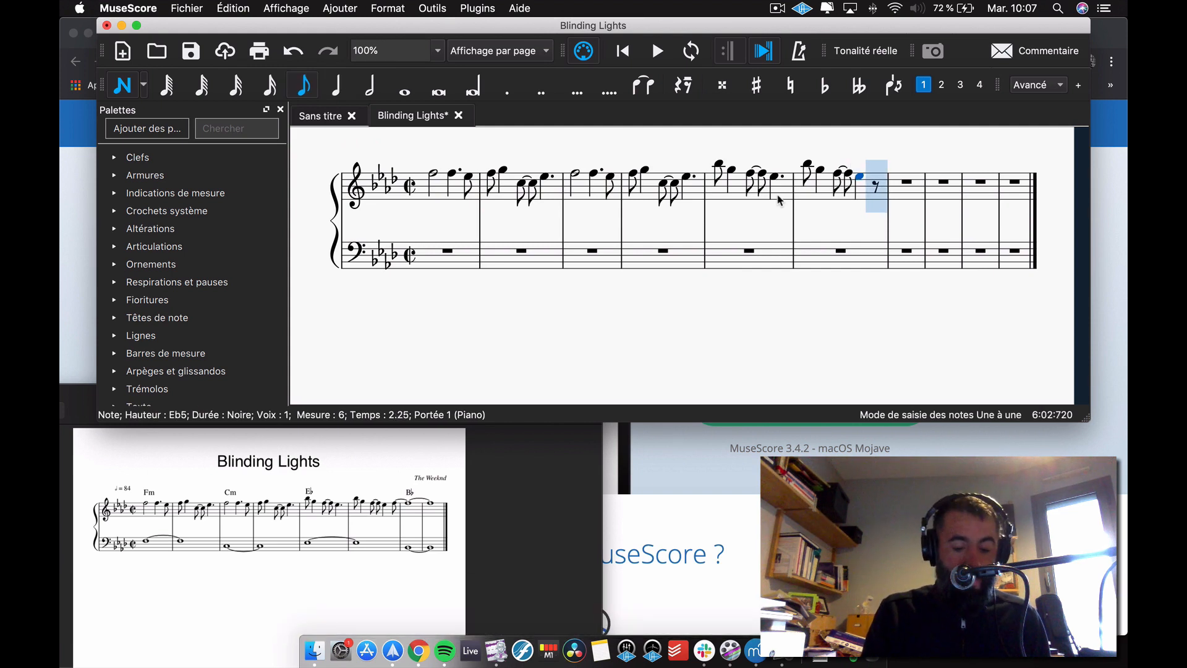
key(f)
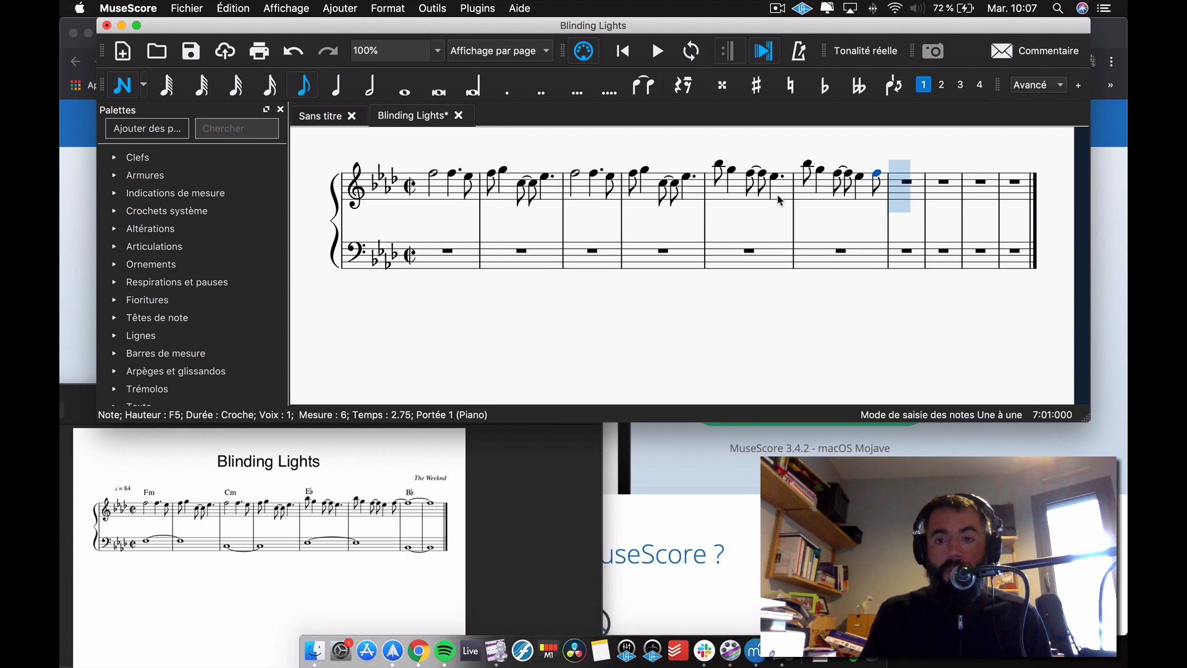
key(plus)
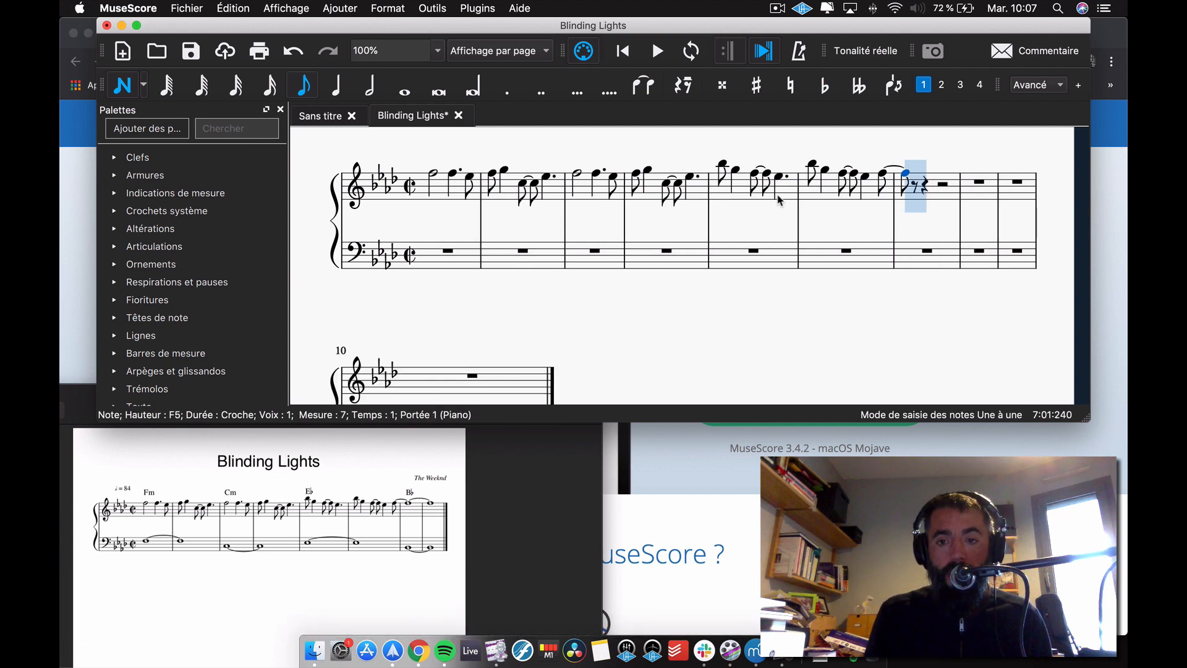
key(Right)
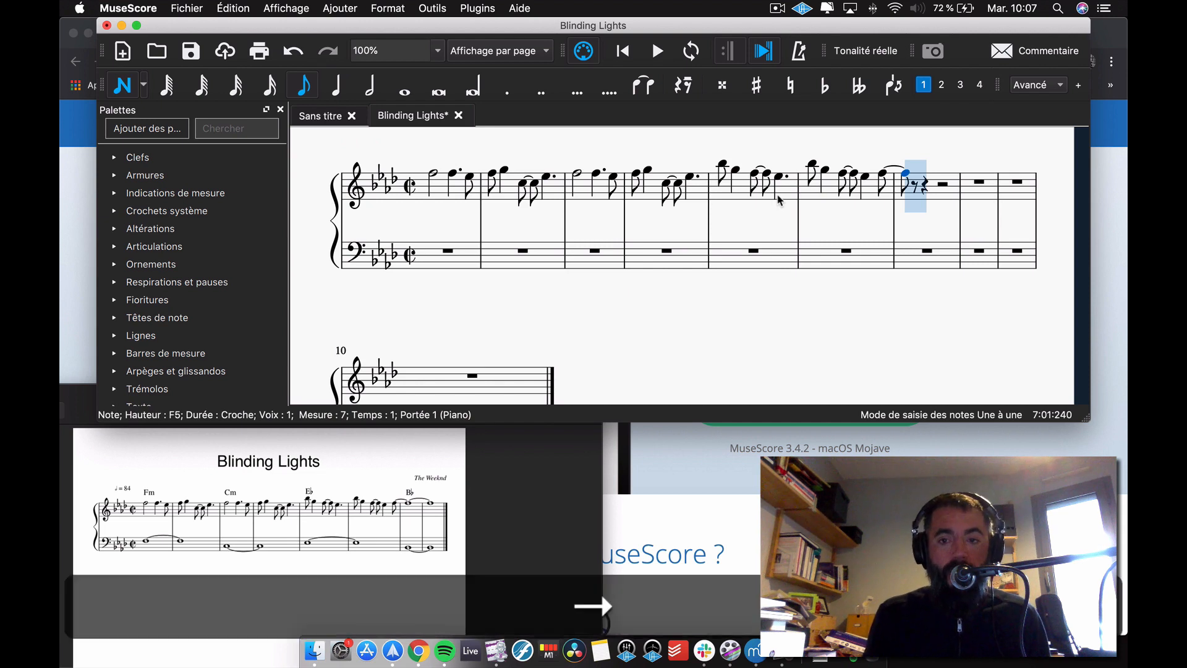
key(Left)
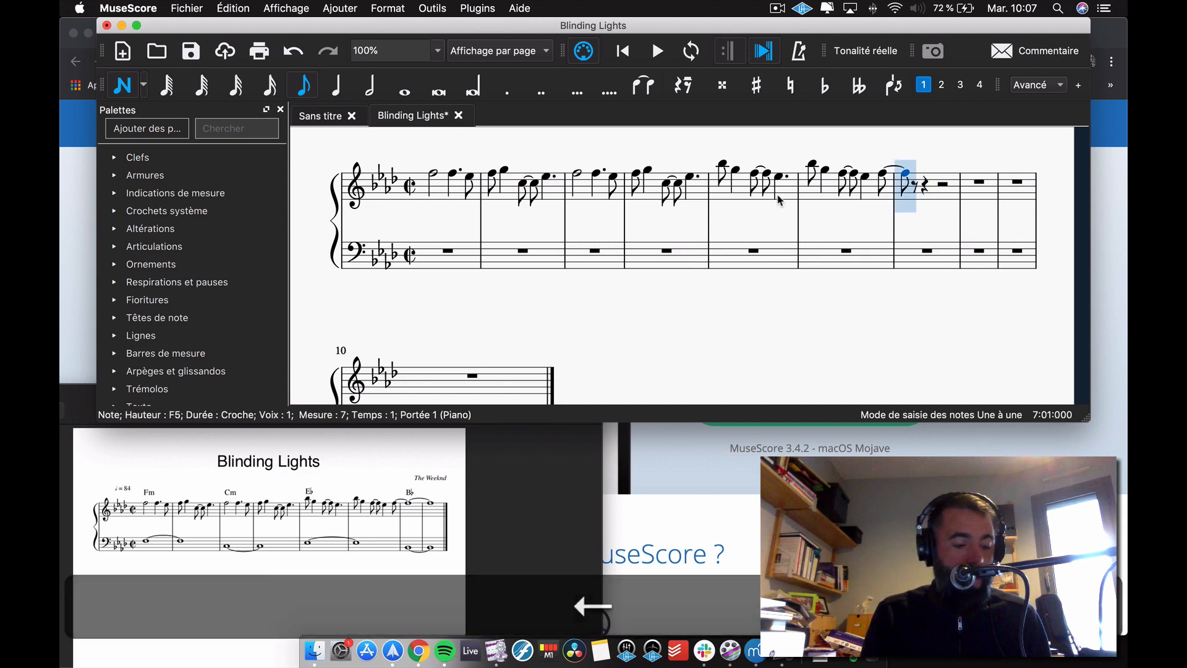
Step: Enter whole notes F5 in treble measures 7 and 8, tie them together, and leave note input
key(7)
key(7)
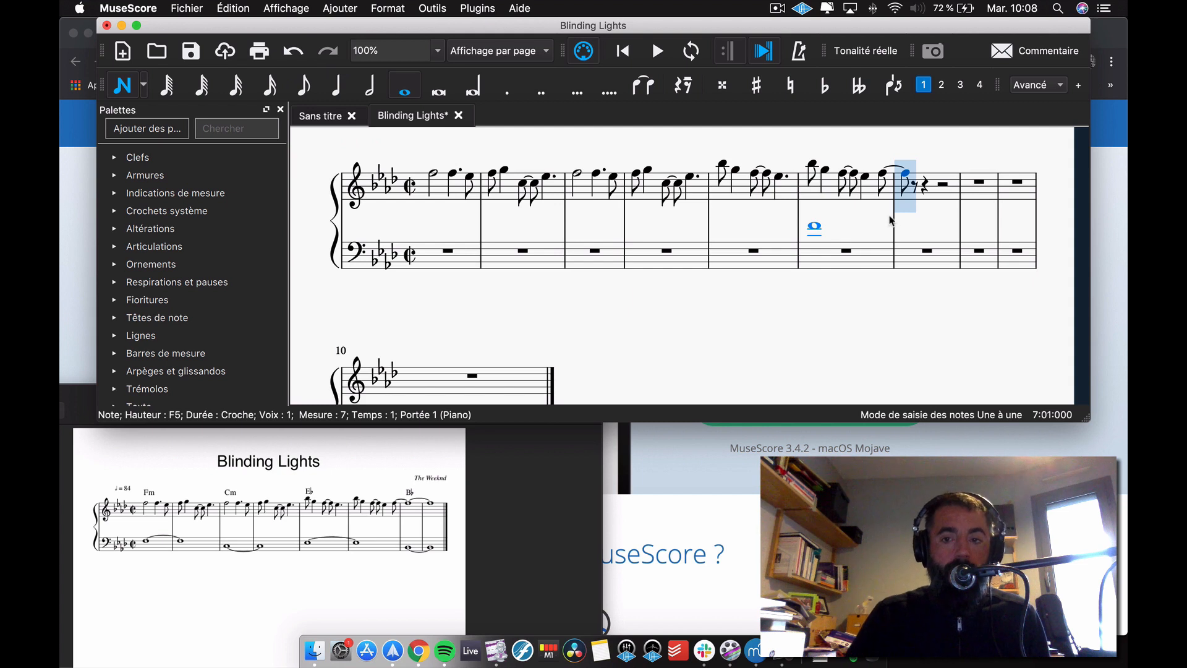
click(905, 176)
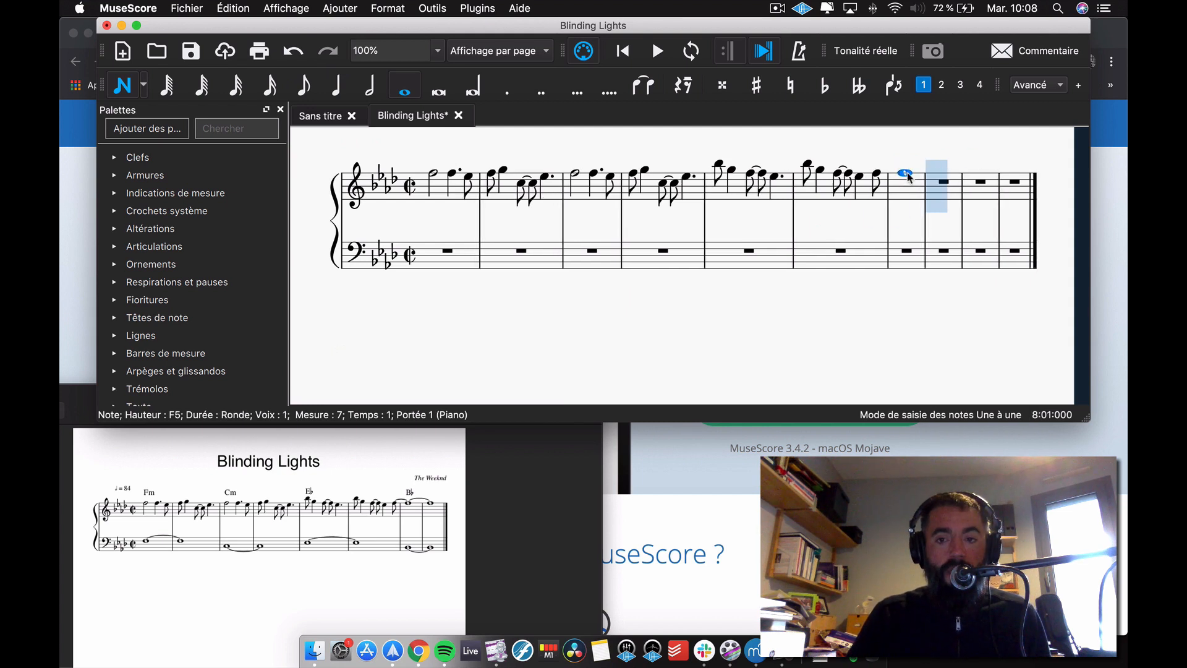
click(950, 177)
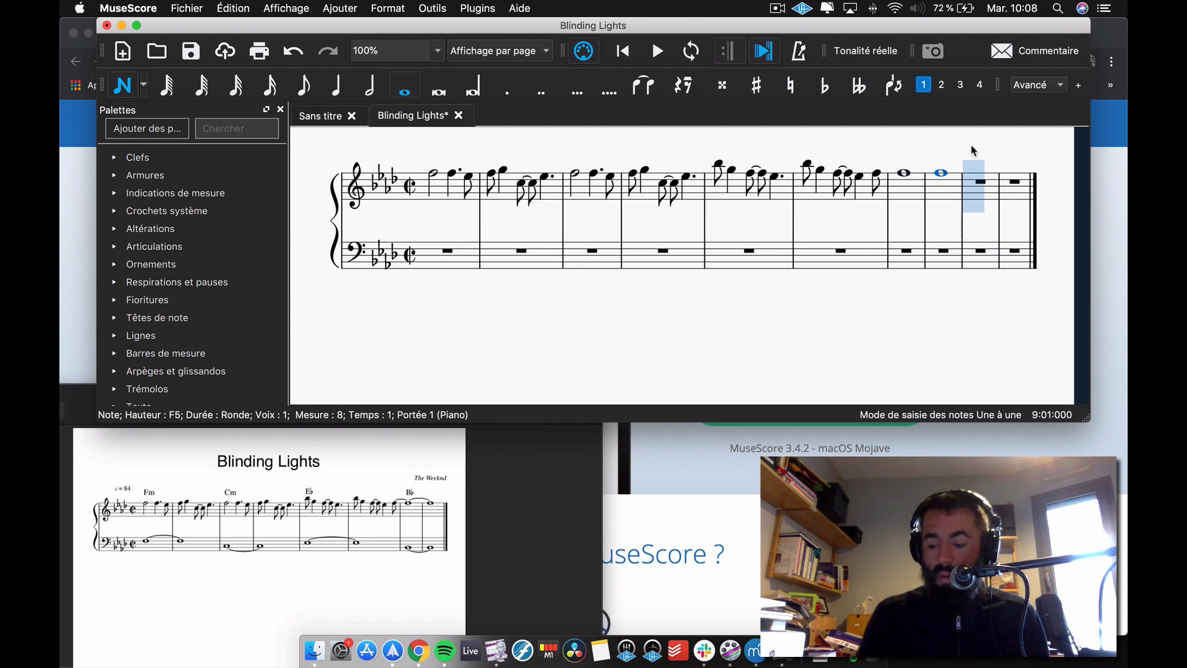
key(Left)
key(Left)
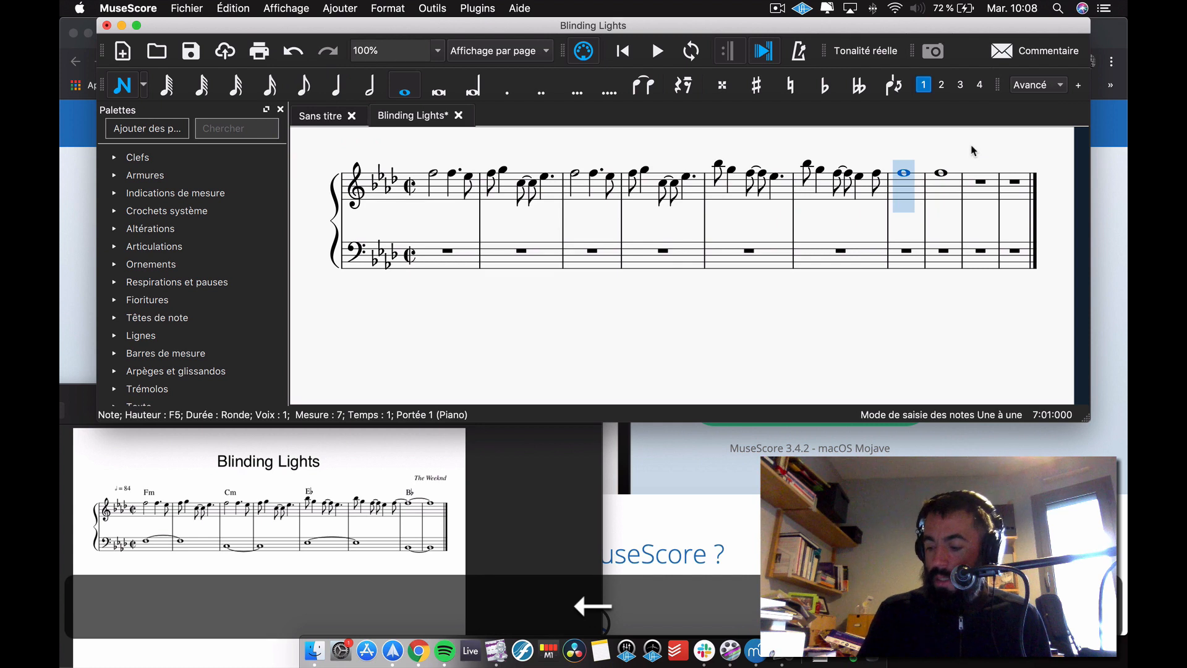
key(plus)
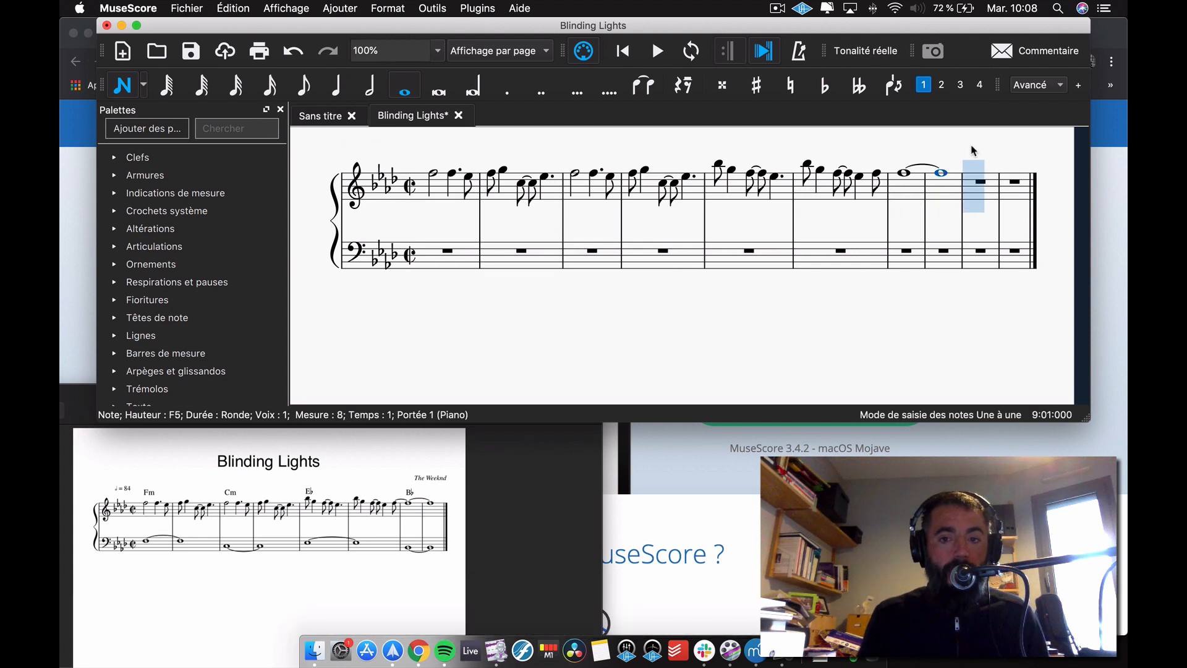
key(Escape)
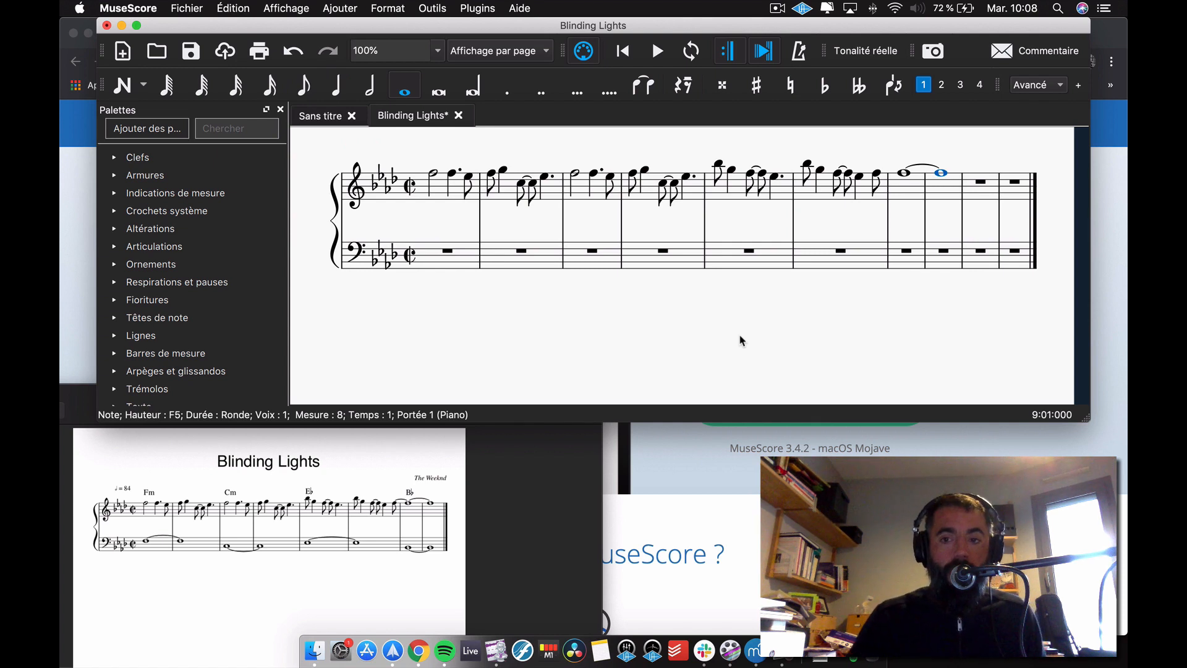
Step: Delete the empty measures 9 and 10 at the end of the score on both staves
click(981, 196)
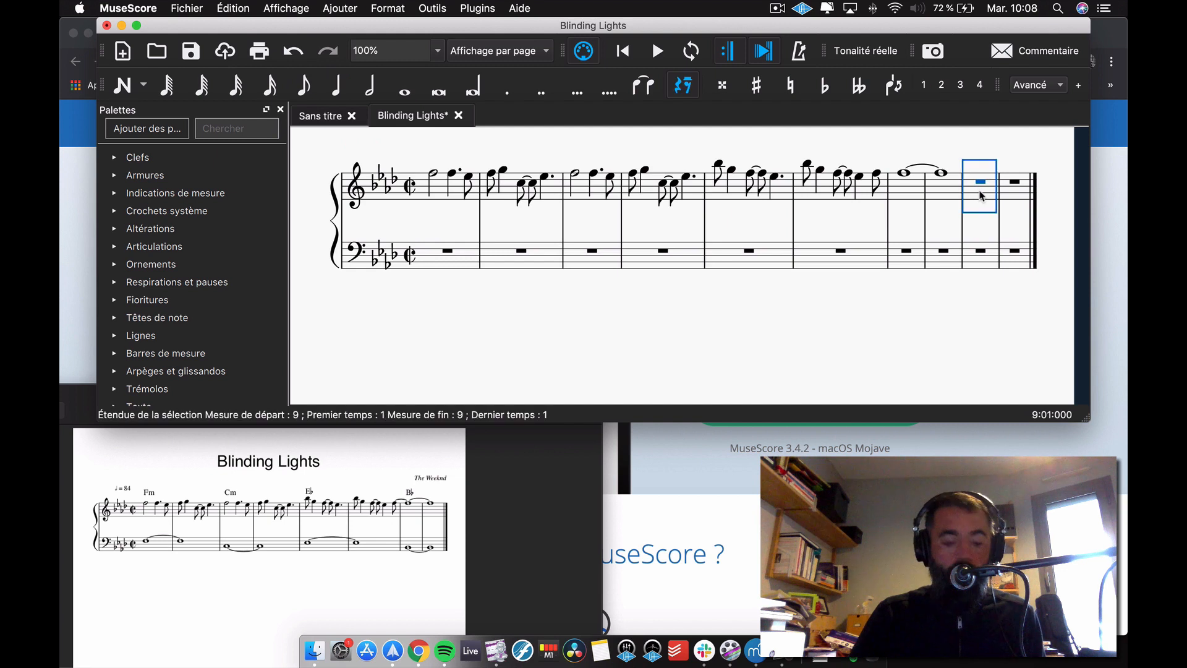
shift+click(1022, 265)
click(432, 8)
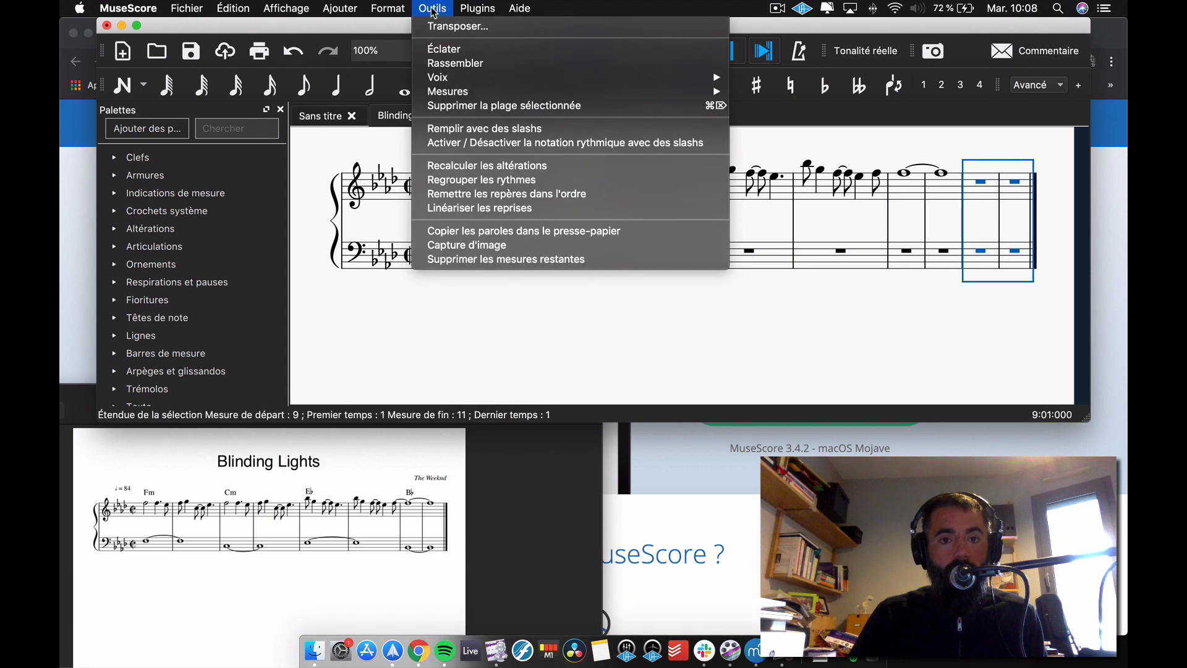
click(491, 106)
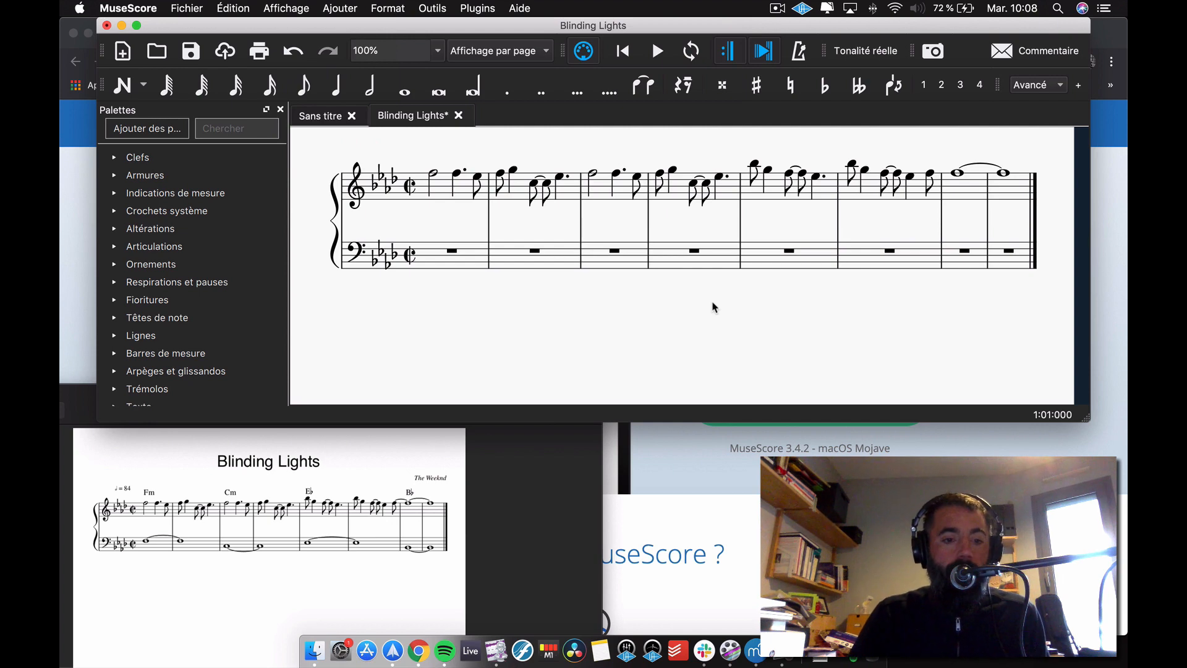
Step: Enter tied whole notes in the bass staff: F3 across measures 1 and 2, and C3 across measures 3 and 4
scroll(528, 318, up, 2)
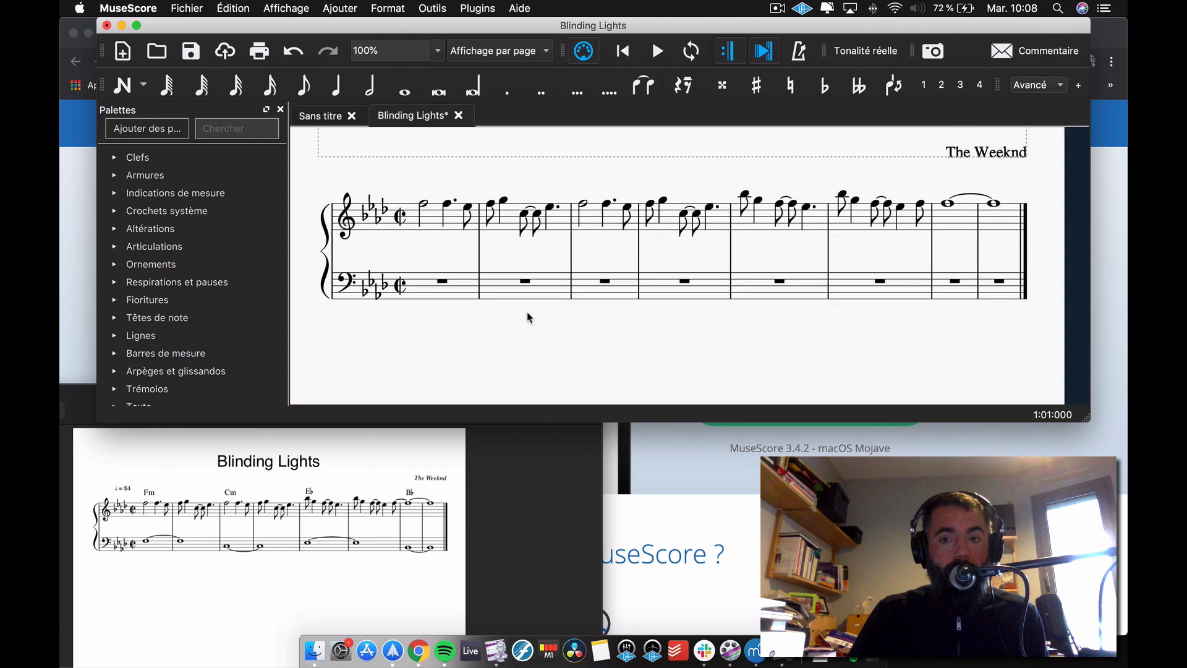
scroll(532, 311, down, 2)
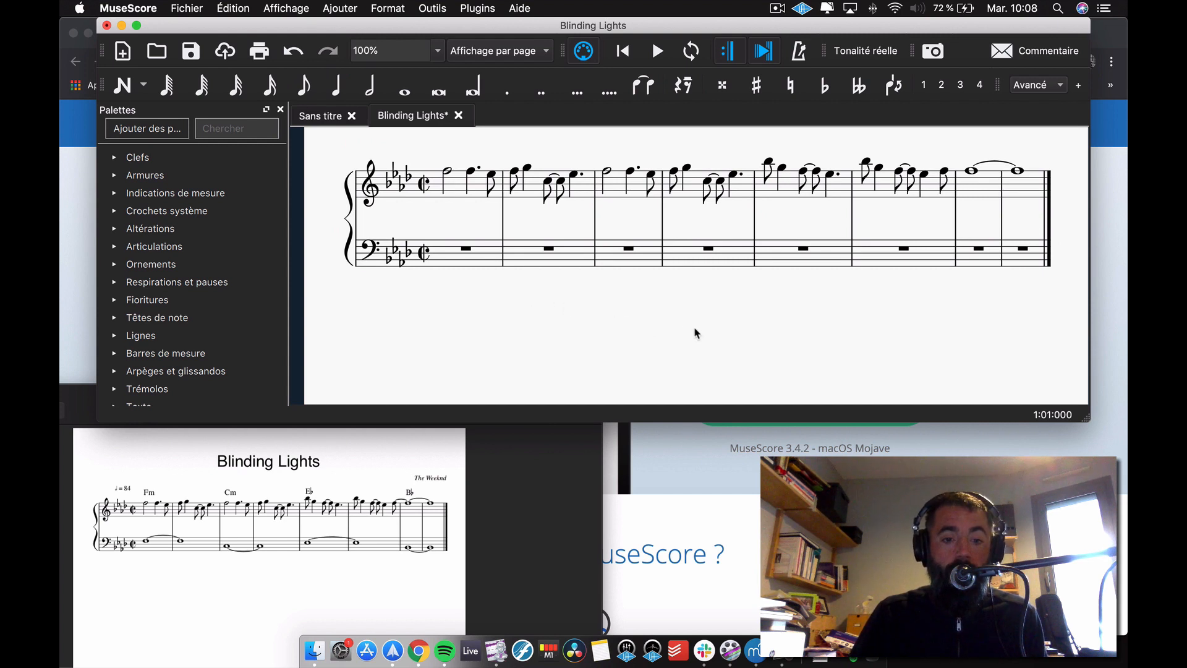
click(466, 260)
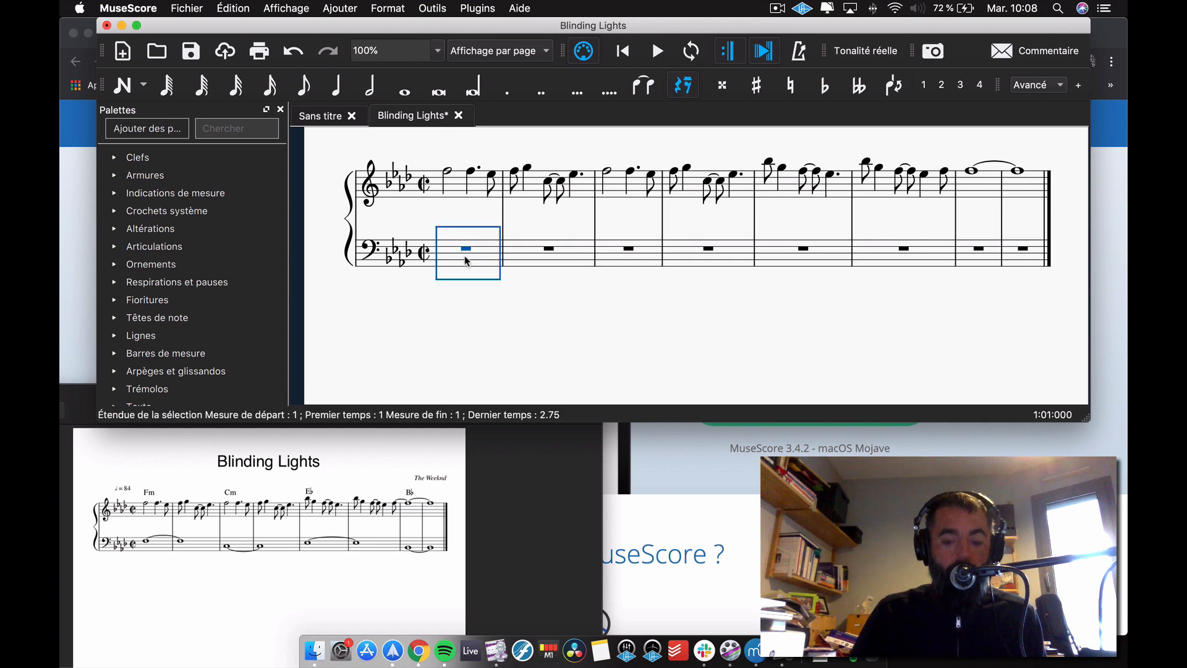
key(n)
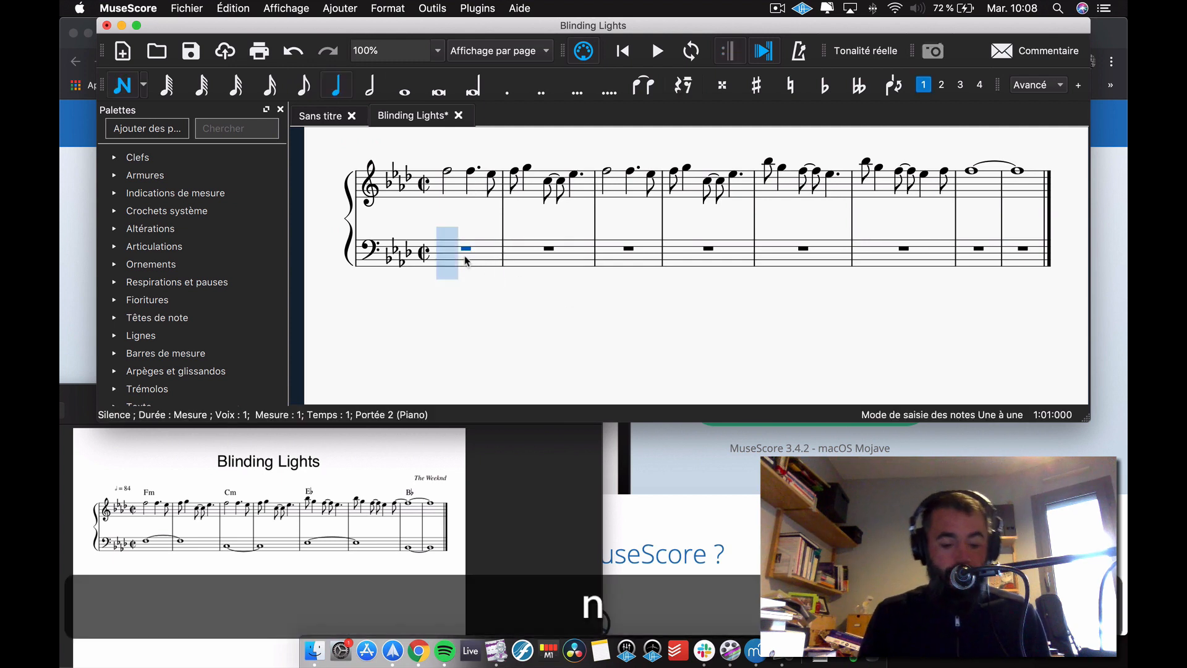
key(7)
key(f)
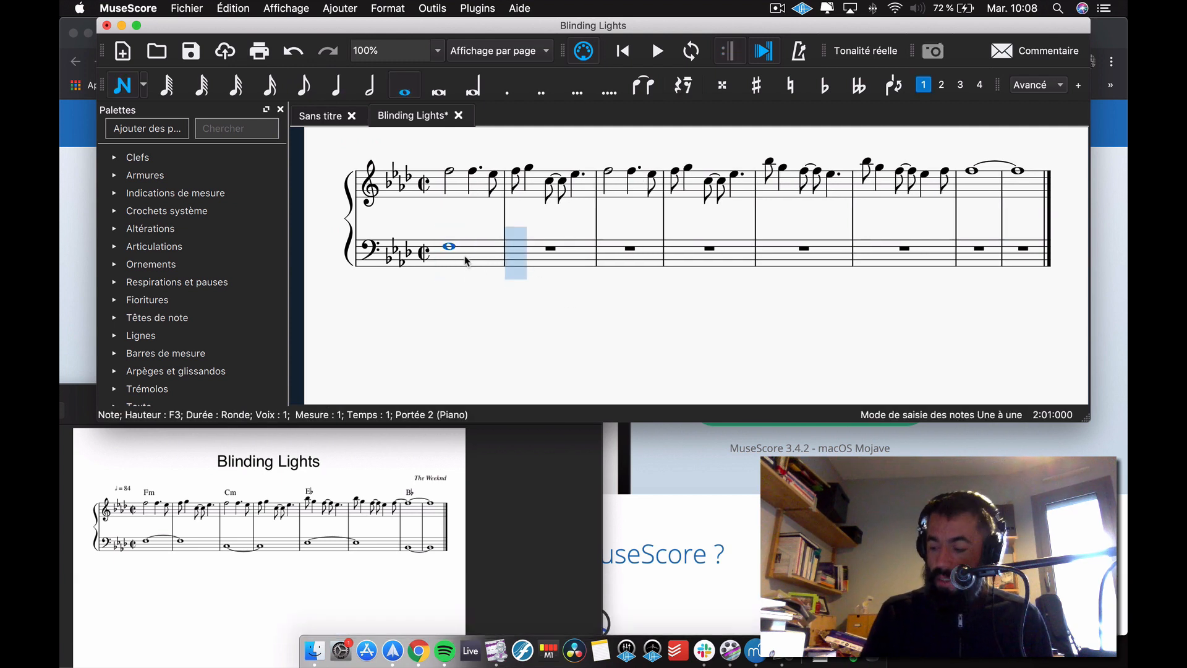
key(plus)
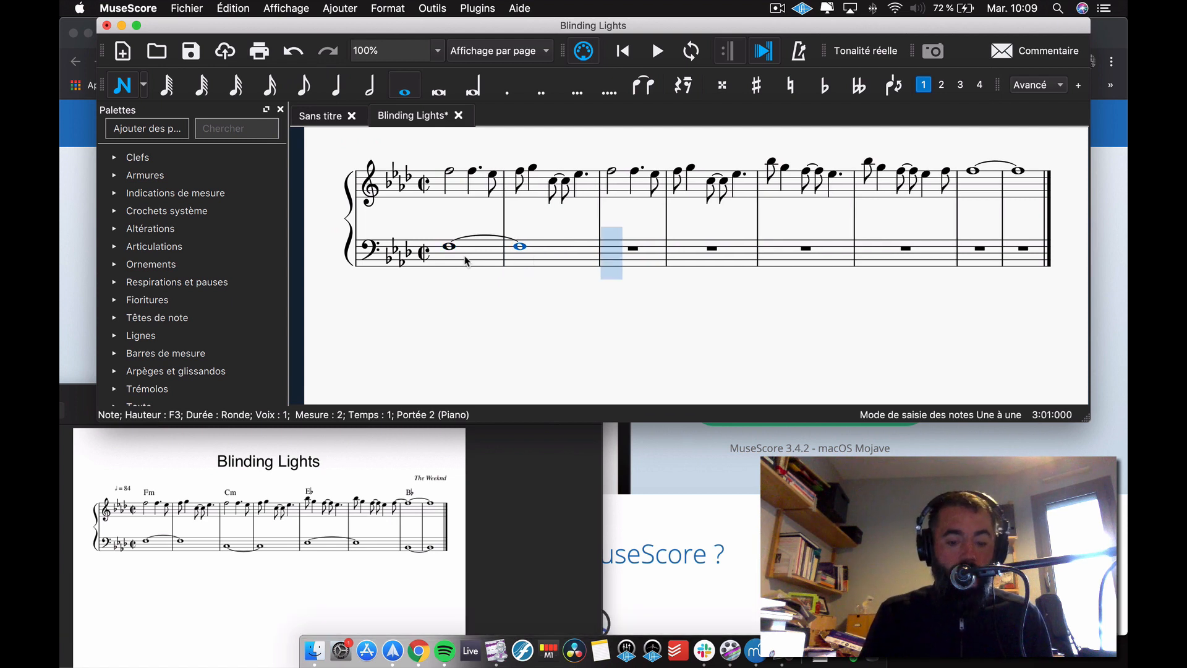
key(c)
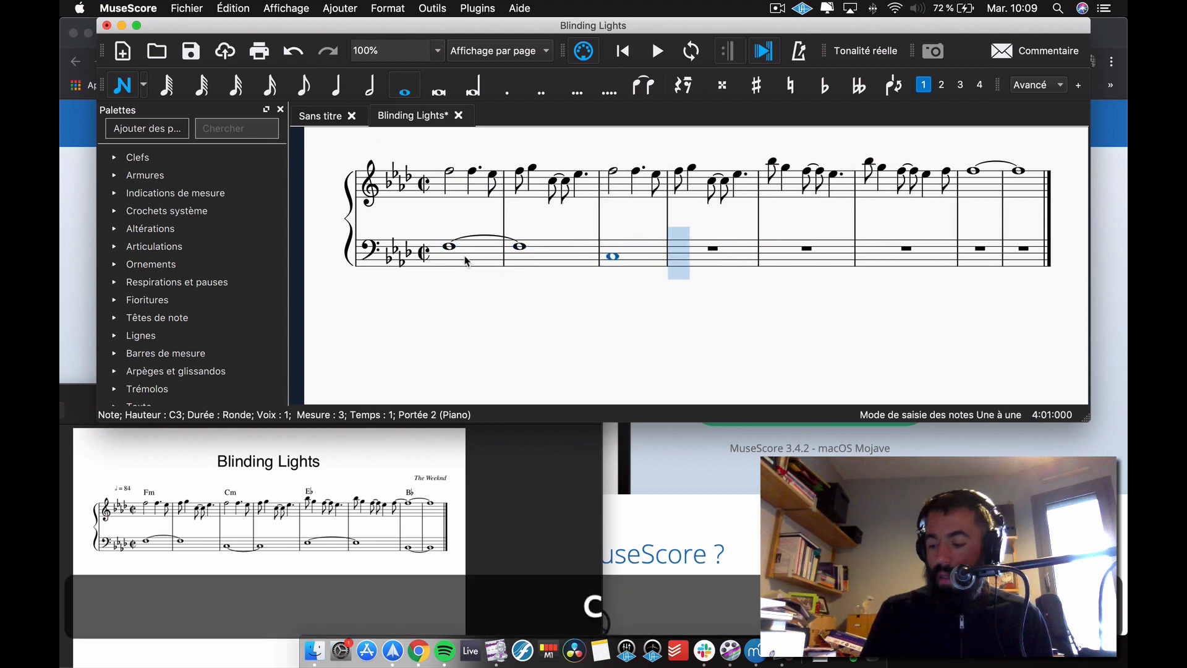
key(plus)
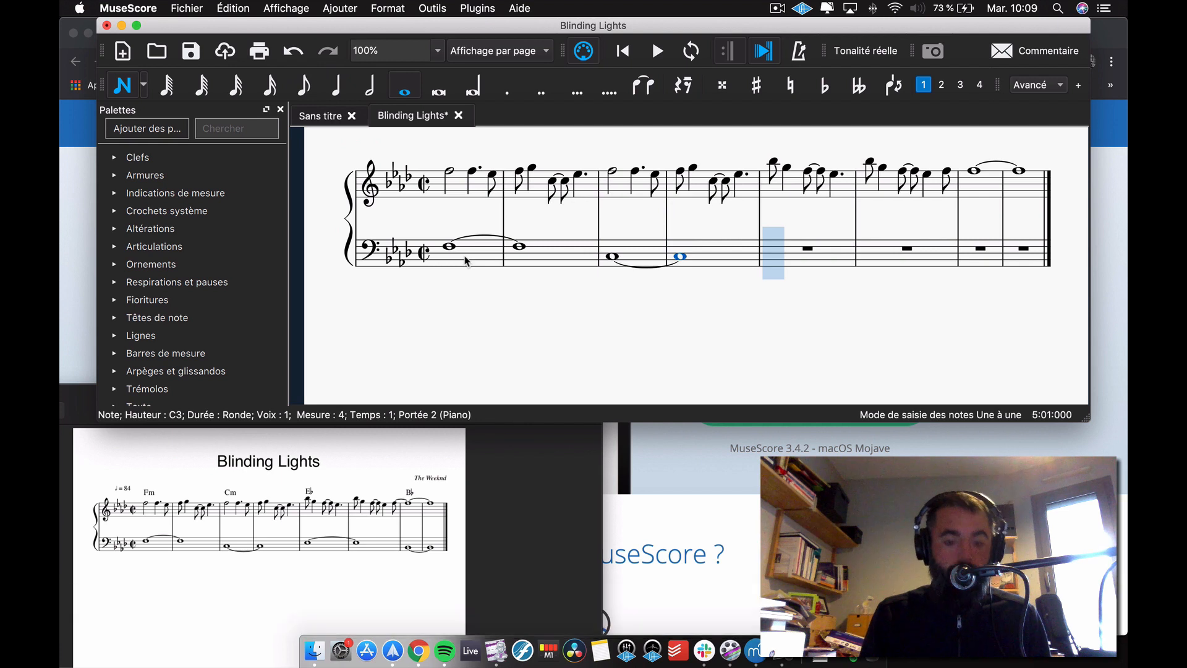
Step: Enter tied whole notes in the bass staff: E♭3 across measures 5 and 6, and B♭2 across measures 7 and 8
key(e)
key(plus)
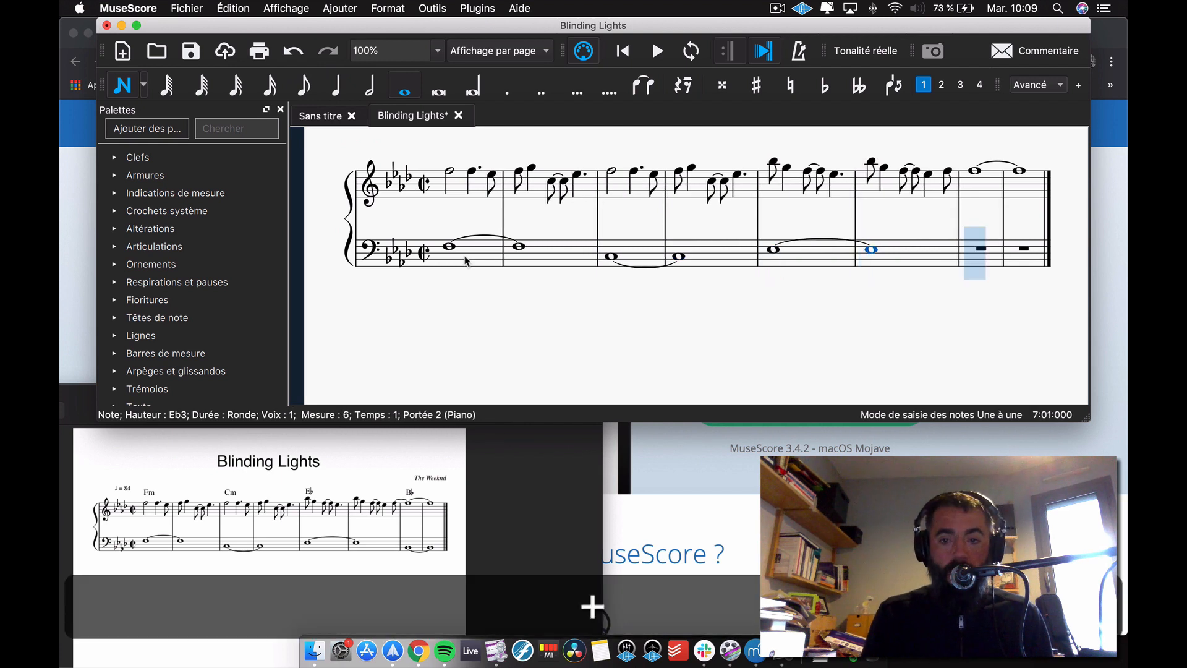
key(b)
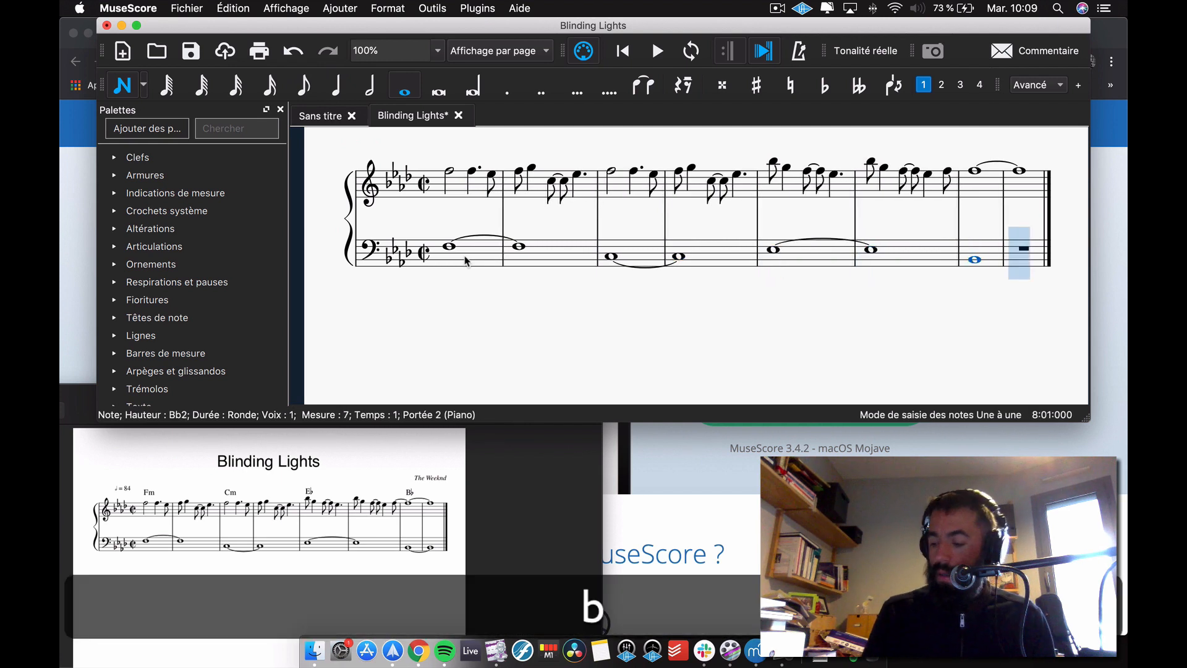
key(plus)
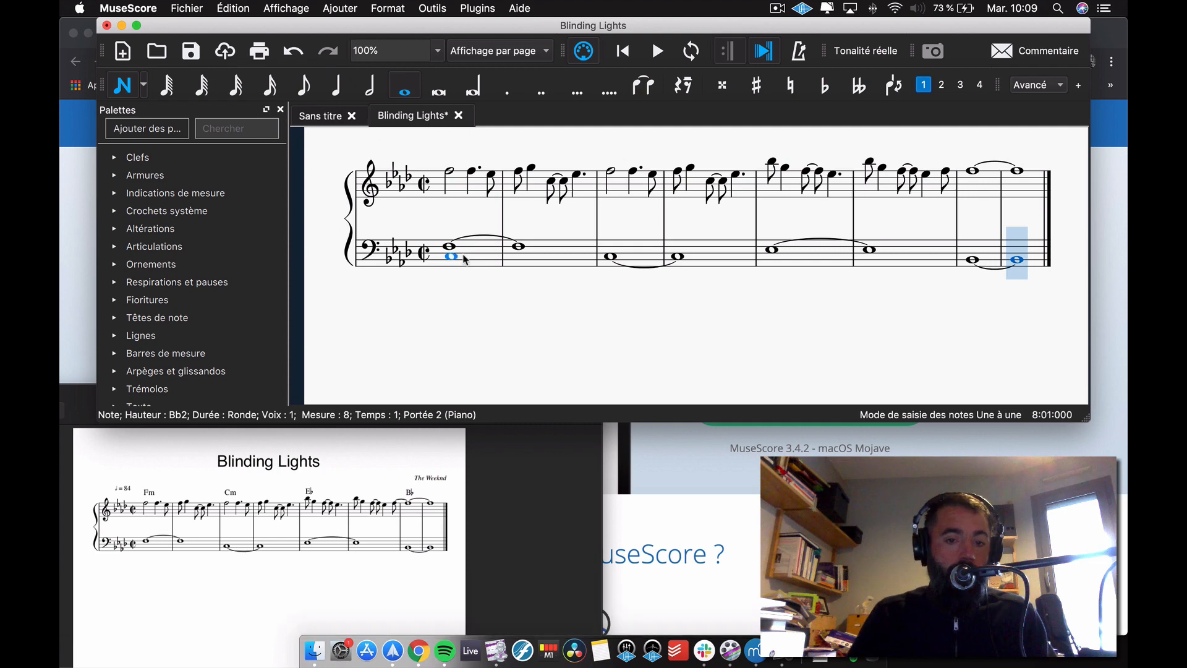
Step: Leave note input and enlarge the score window so the whole palette list fits
key(Escape)
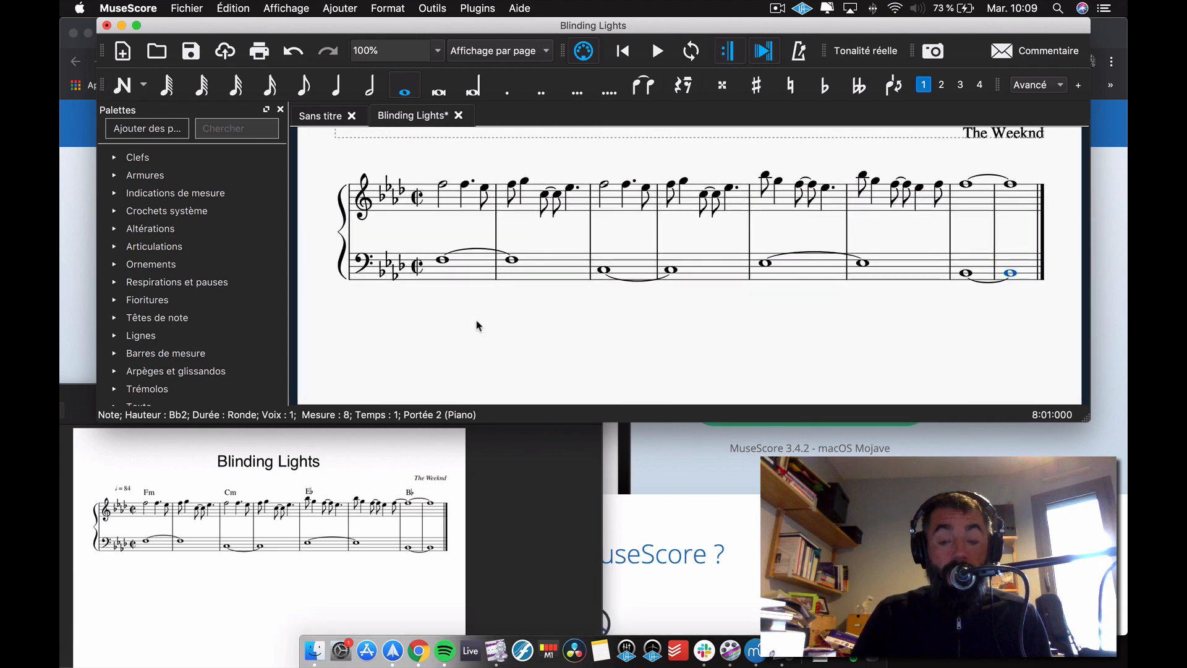
scroll(476, 325, up, 1)
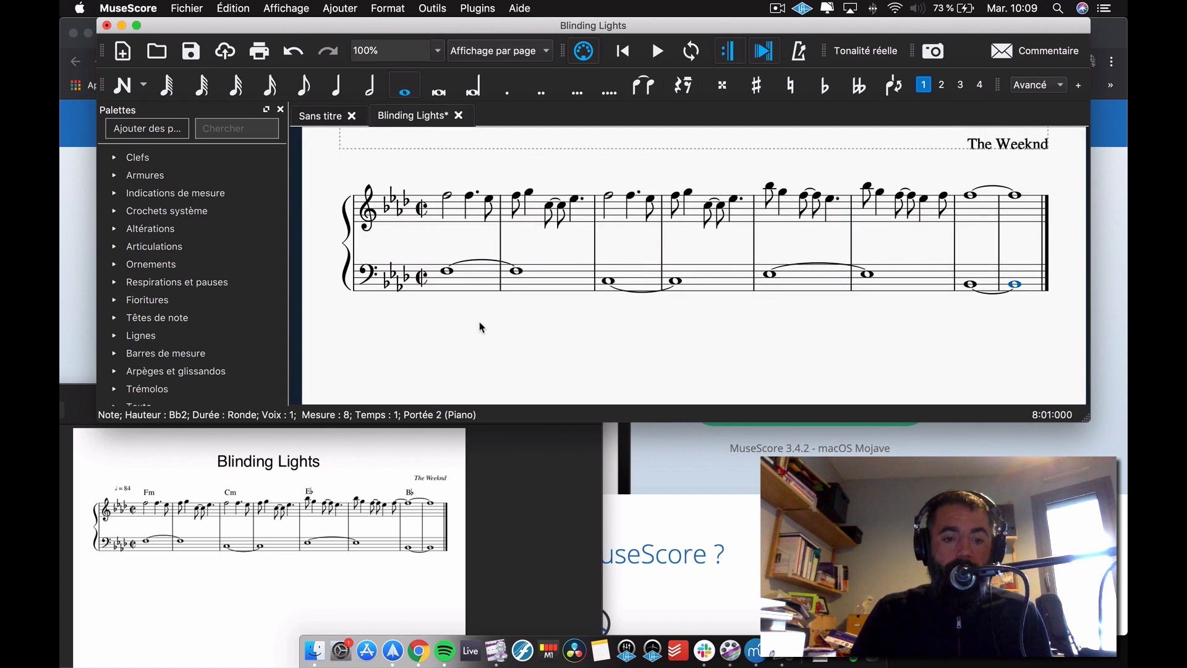
scroll(481, 327, up, 1)
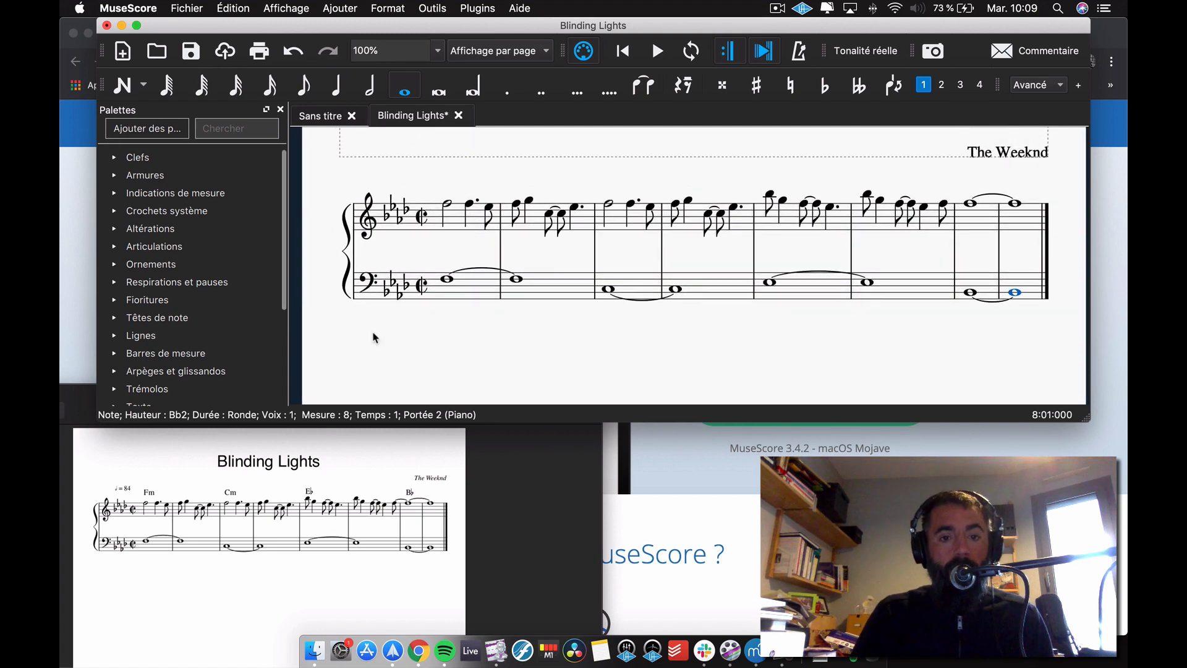
scroll(521, 350, up, 2)
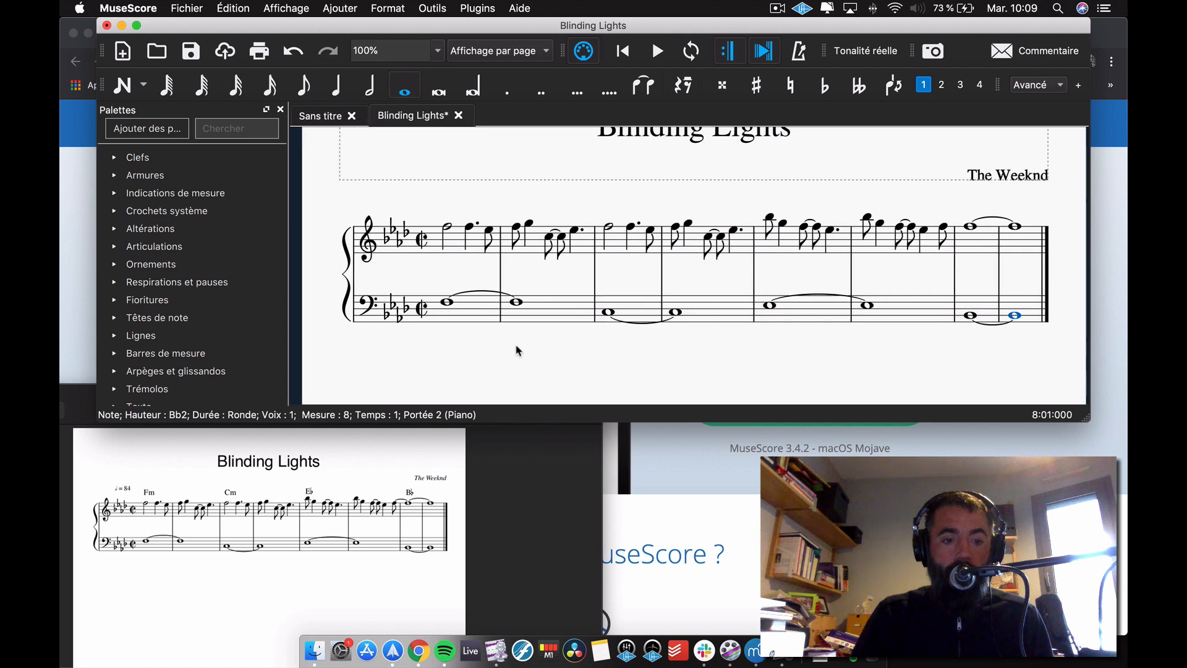
scroll(210, 286, down, 2)
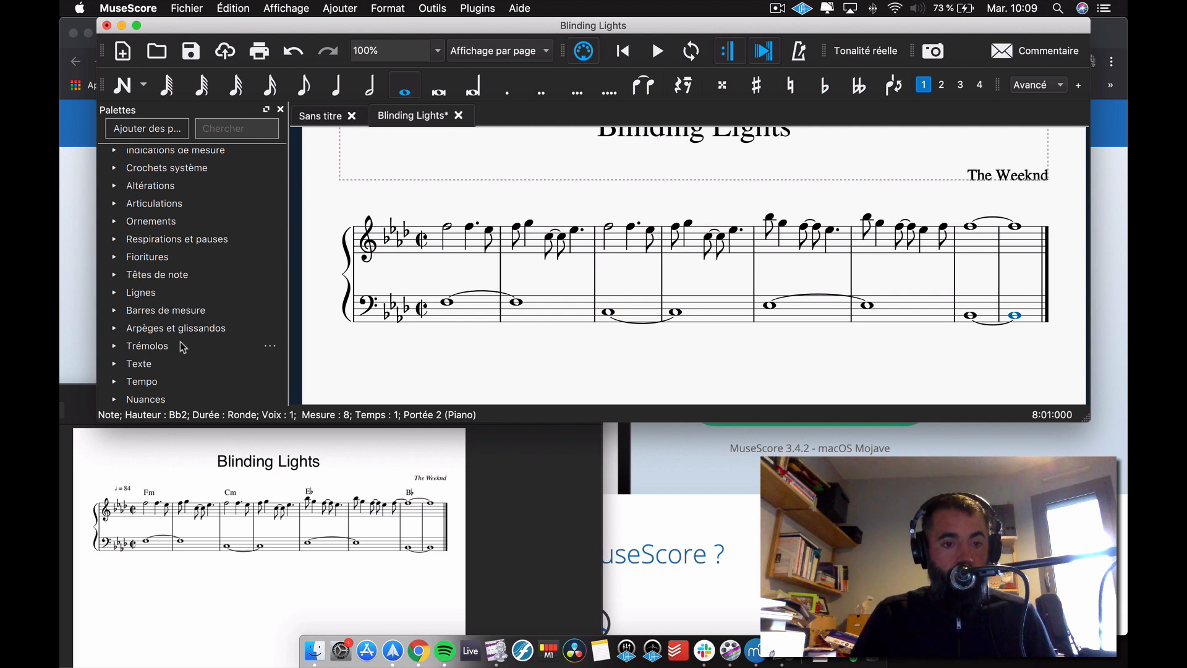
scroll(184, 339, down, 3)
scroll(184, 337, down, 2)
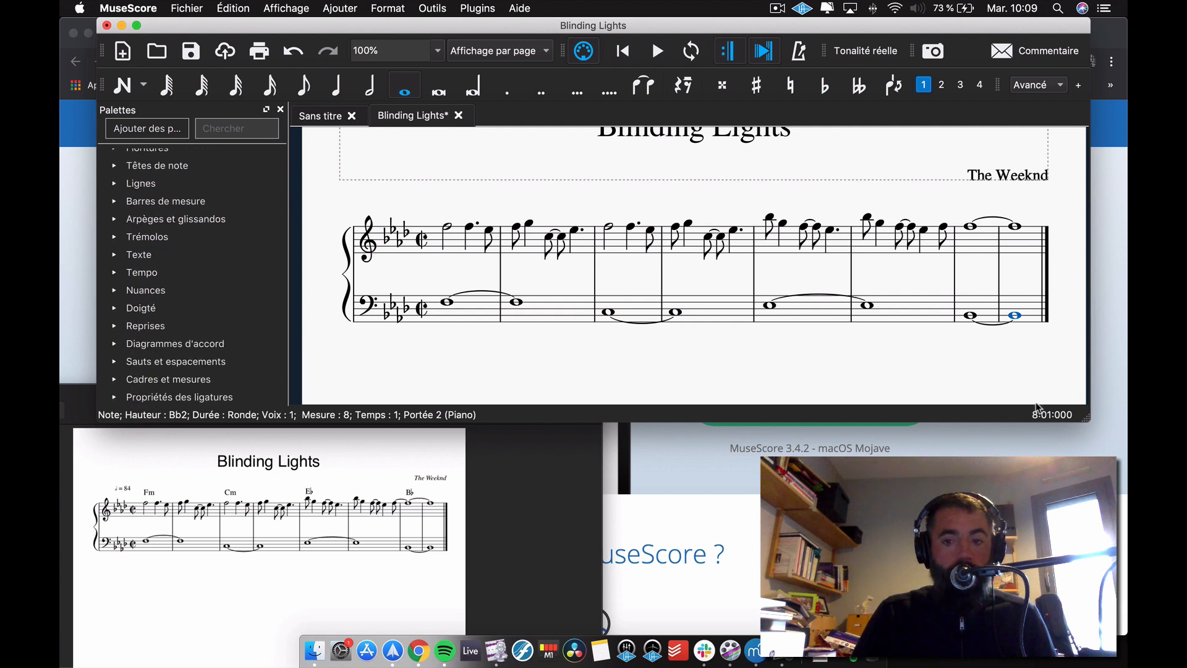
drag(1080, 421, 1122, 629)
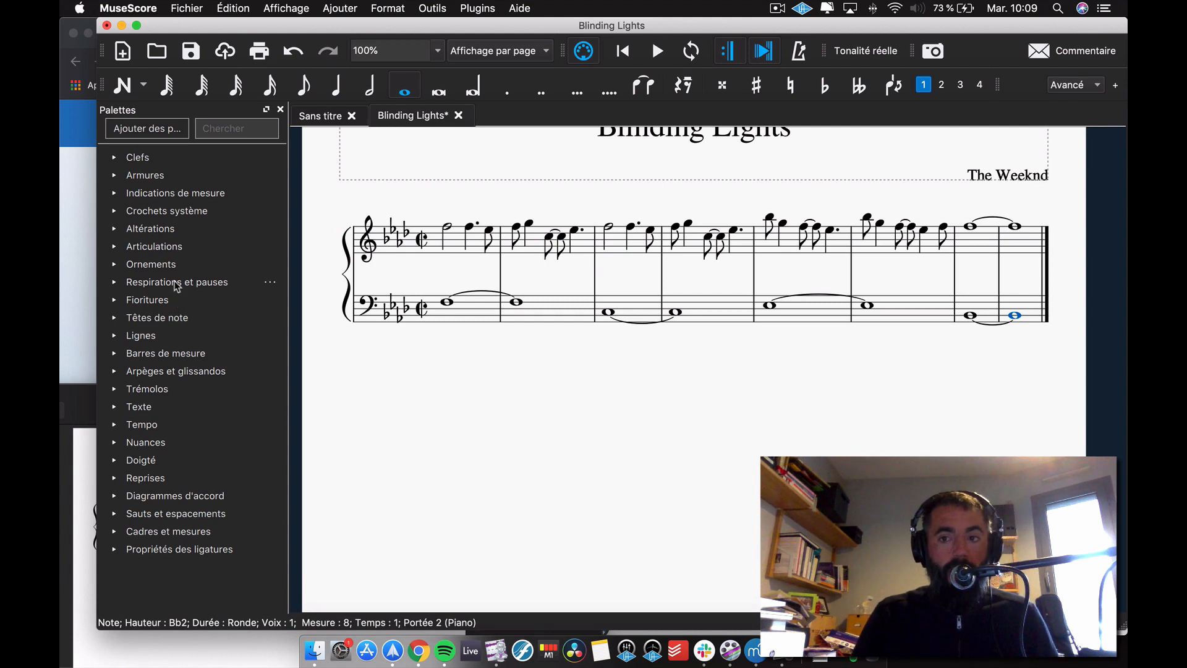
Step: Switch the workspace to De base and return it to Avancé
click(1074, 87)
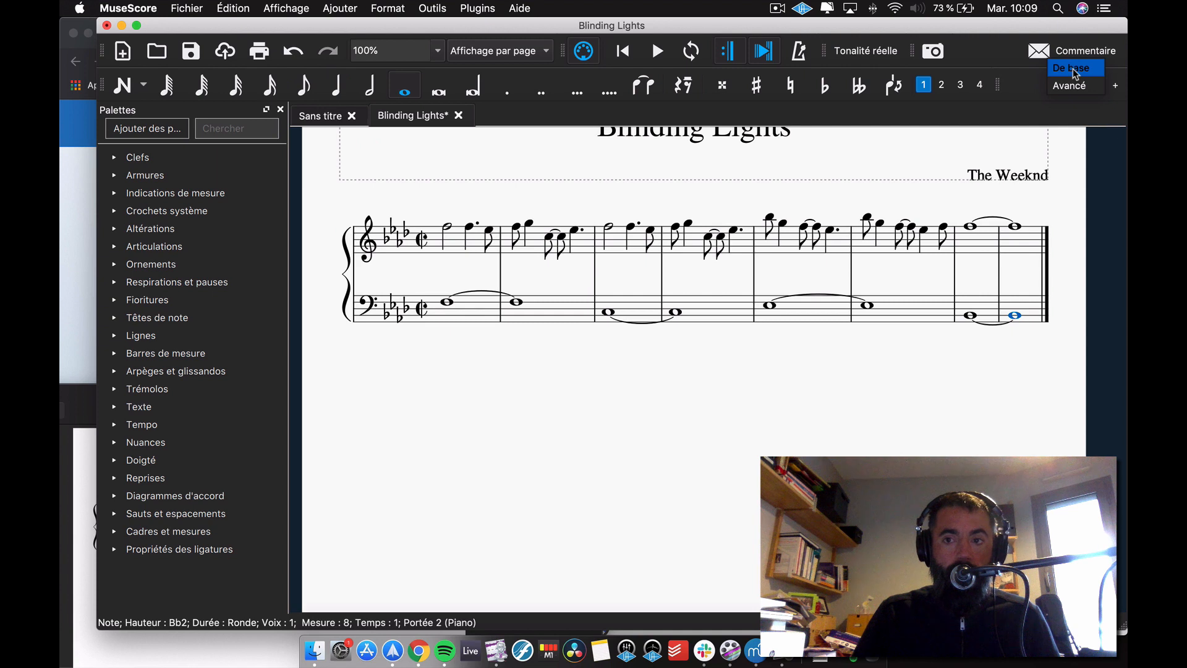
click(1074, 73)
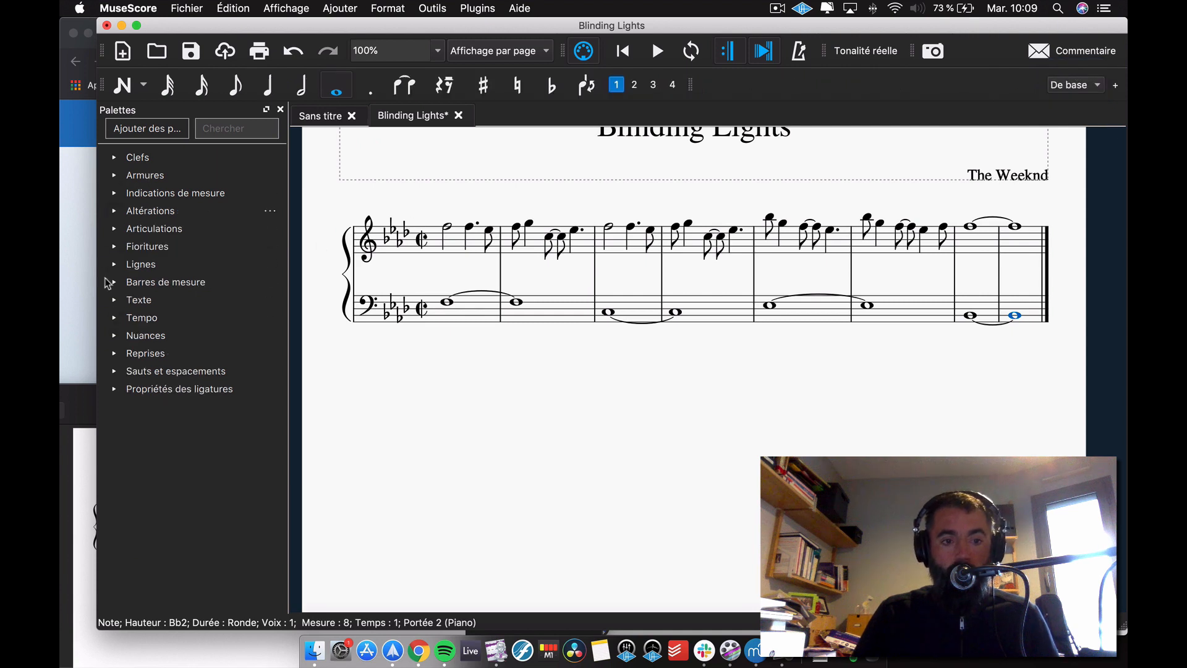
click(1072, 91)
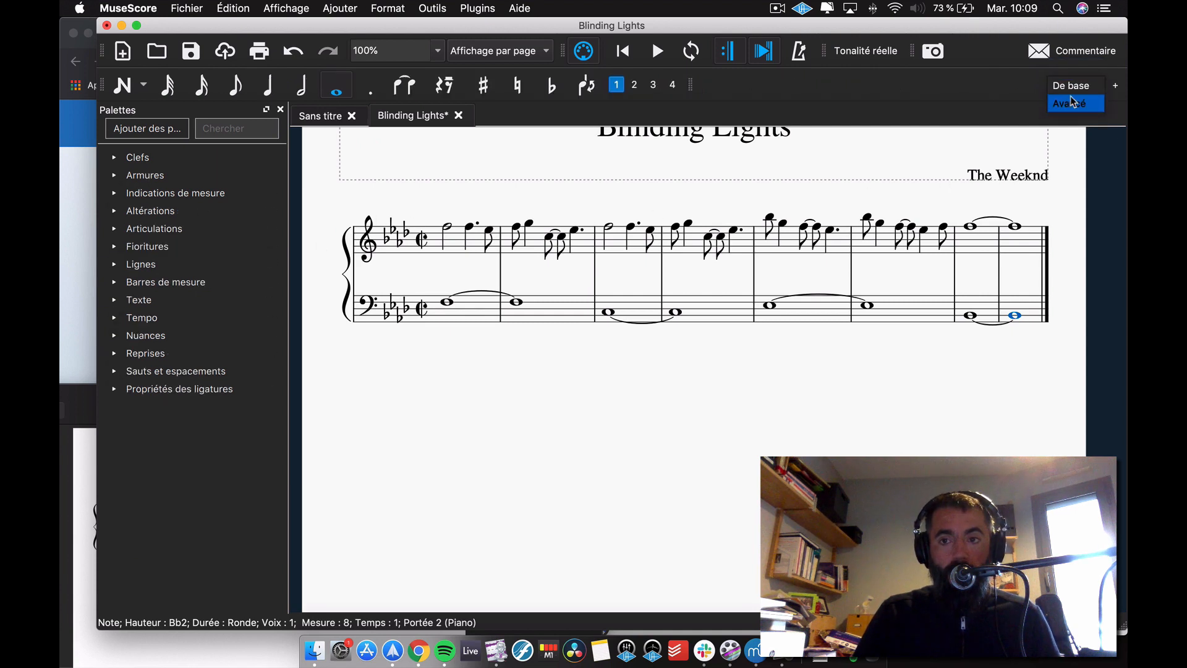
click(1074, 103)
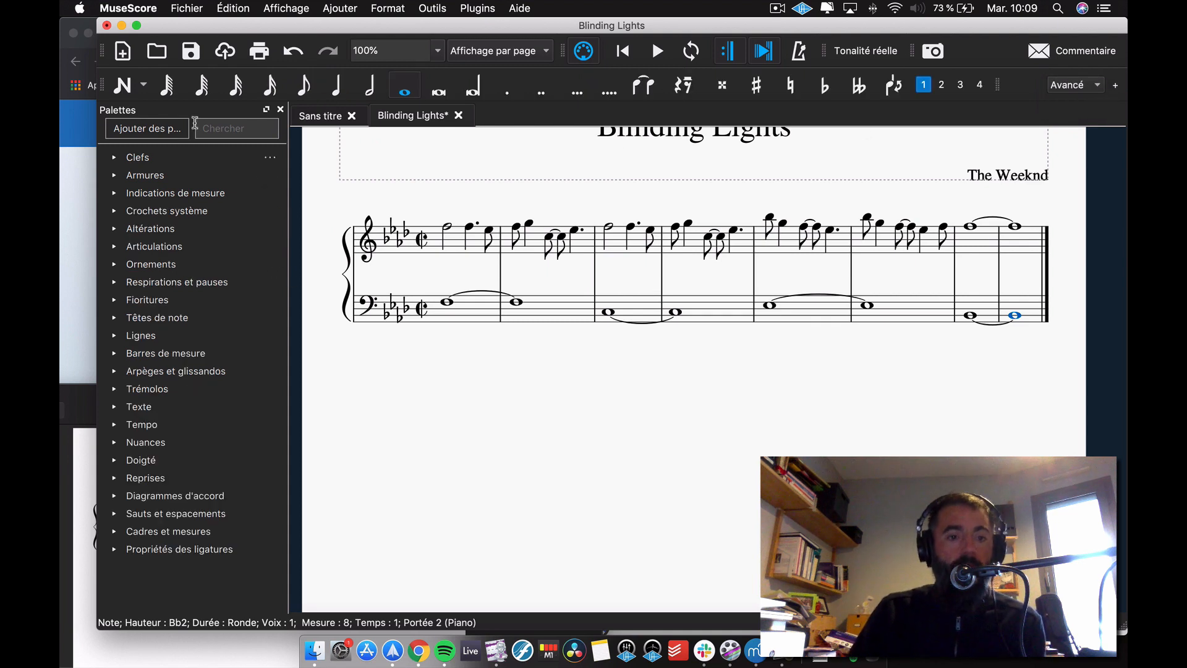
Step: Add a half note = 80 tempo marking at the first treble note of measure 1
click(115, 426)
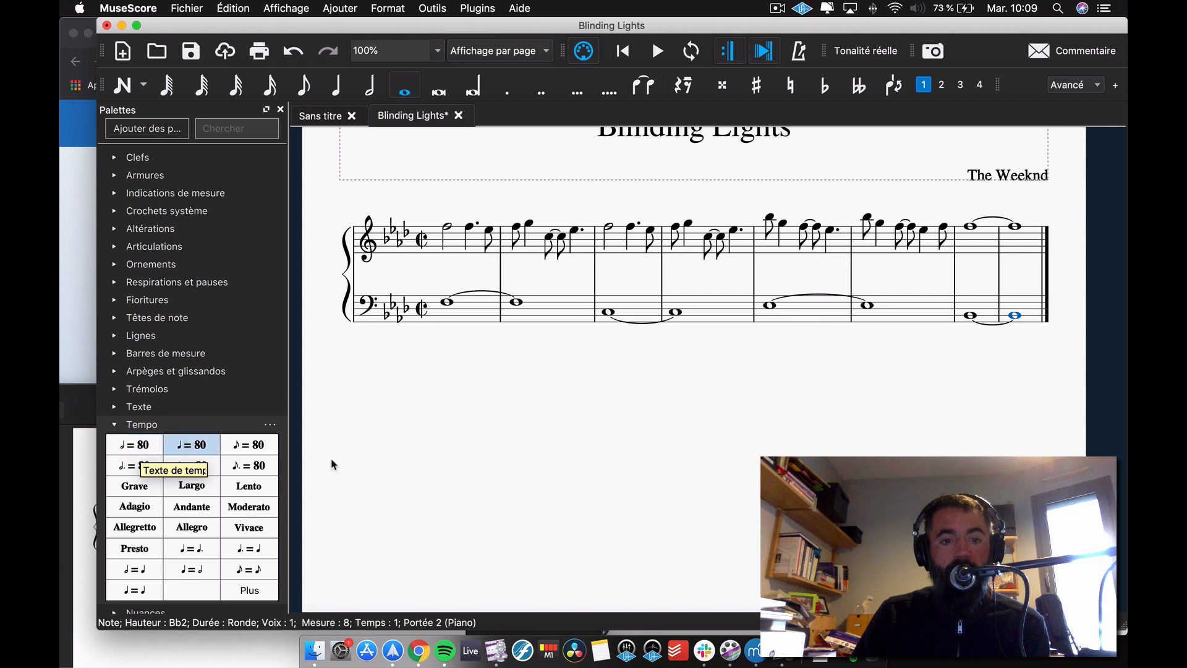
click(513, 455)
click(446, 227)
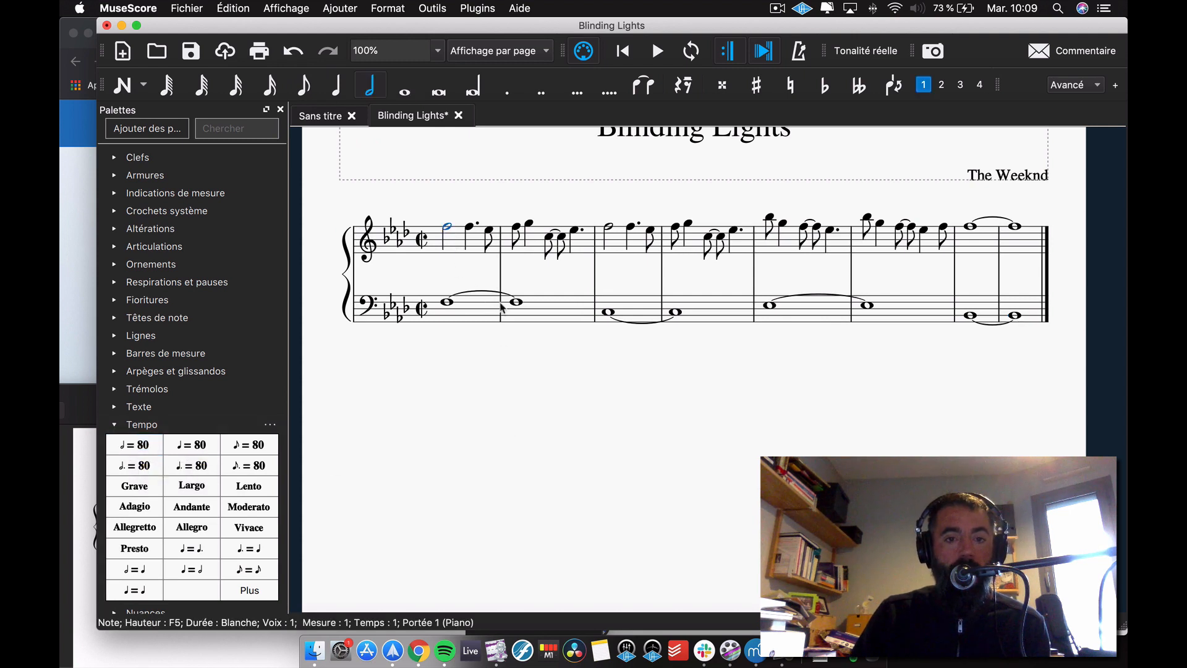
click(134, 444)
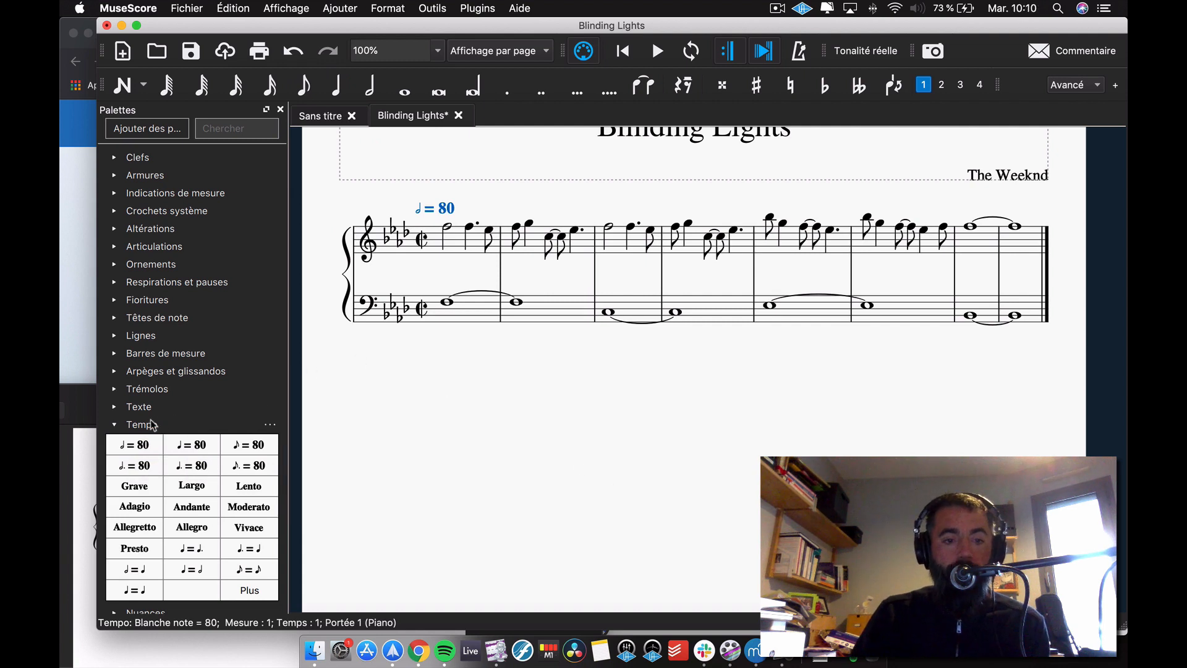
click(115, 425)
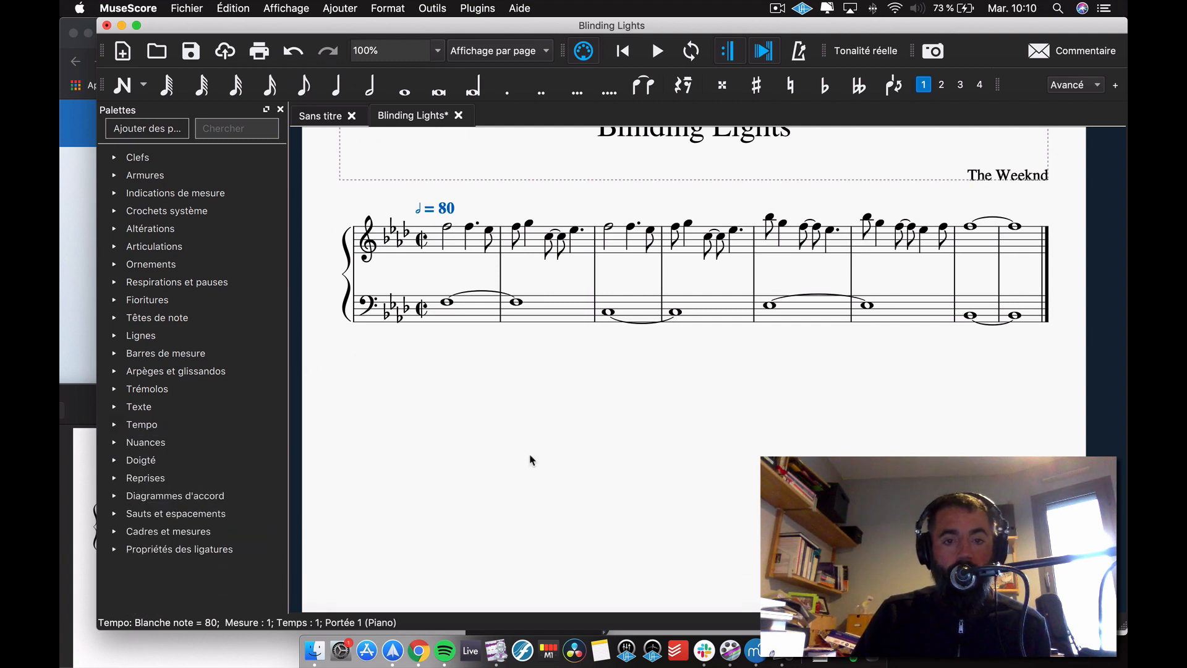
Step: Set the tempo marking above measure 1 to half note = 84
double_click(442, 209)
key(Right)
key(Right)
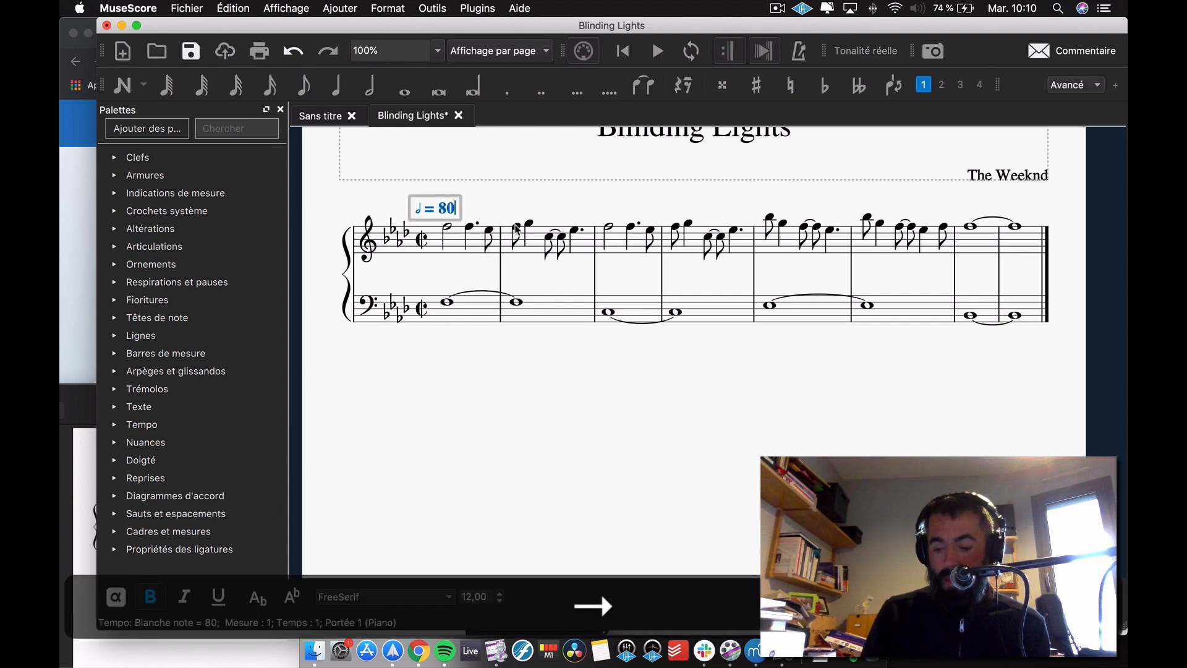
key(BackSpace)
text(4)
click(555, 438)
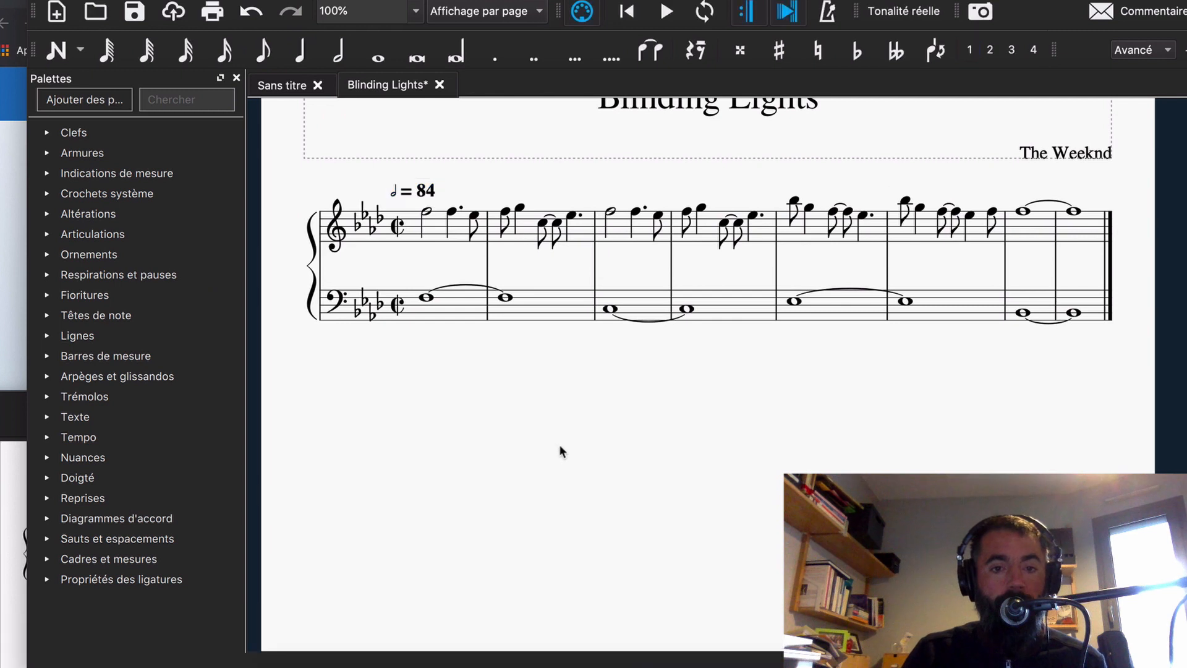
Step: Play the score from its first note and tie the last F5 eighth note of treble measure 6 to the whole note in measure 7
click(428, 213)
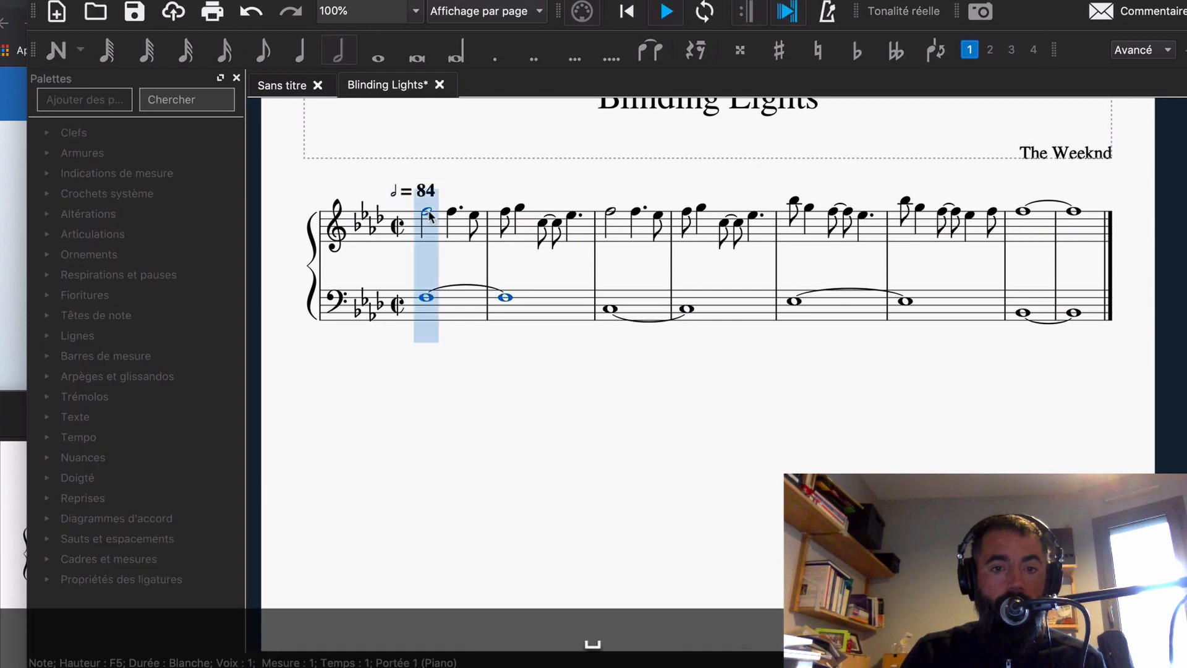
key(space)
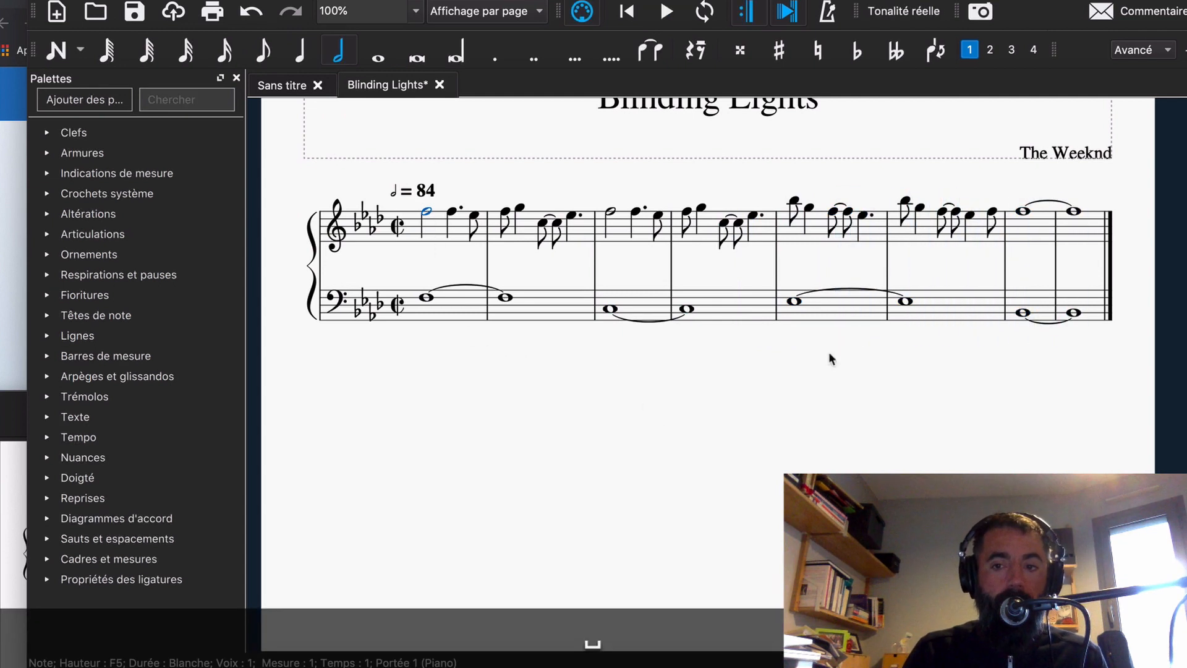
click(991, 212)
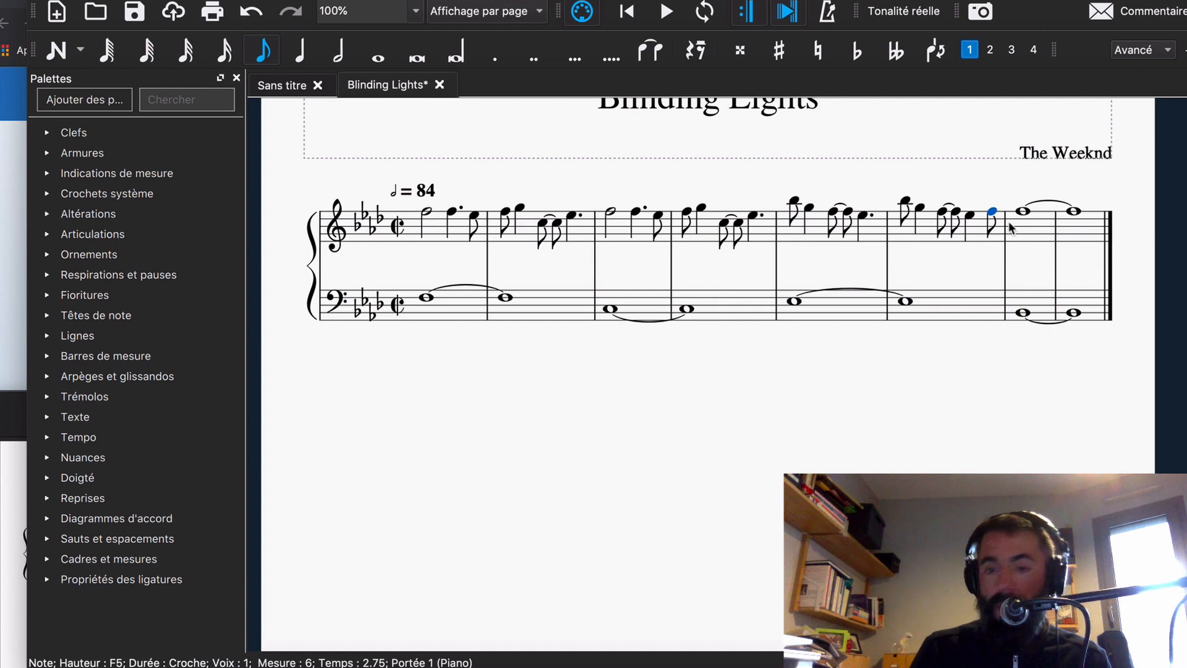
key(plus)
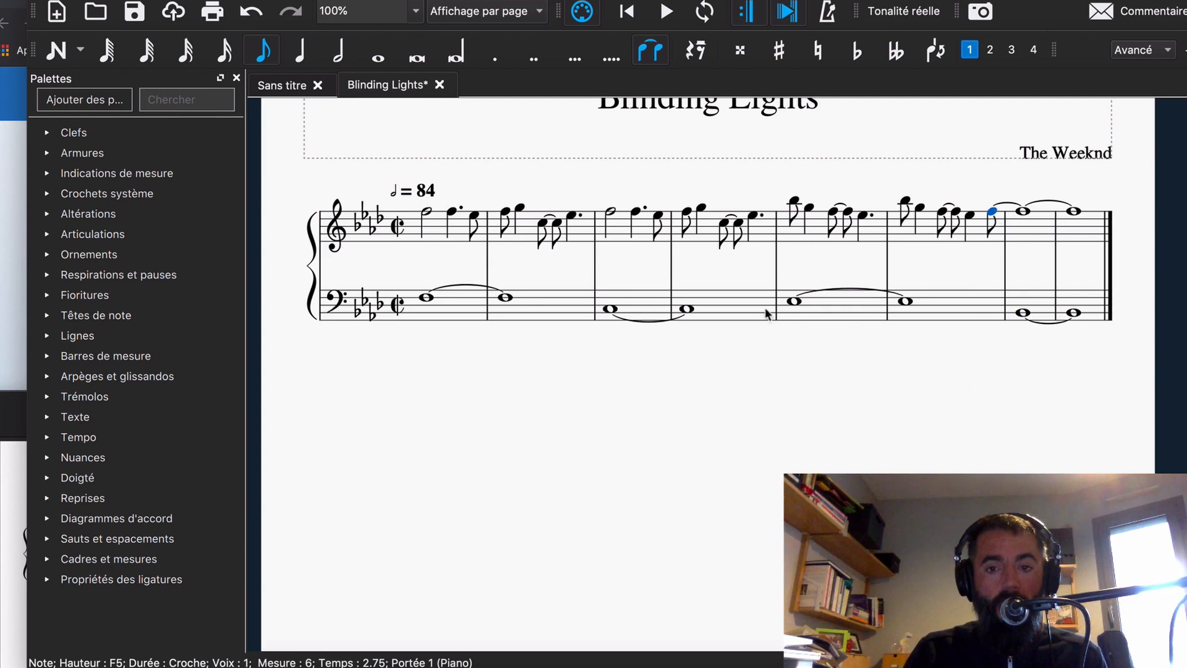
Step: Try transposing the tied bass note in measure 5 up an octave and back down
click(795, 301)
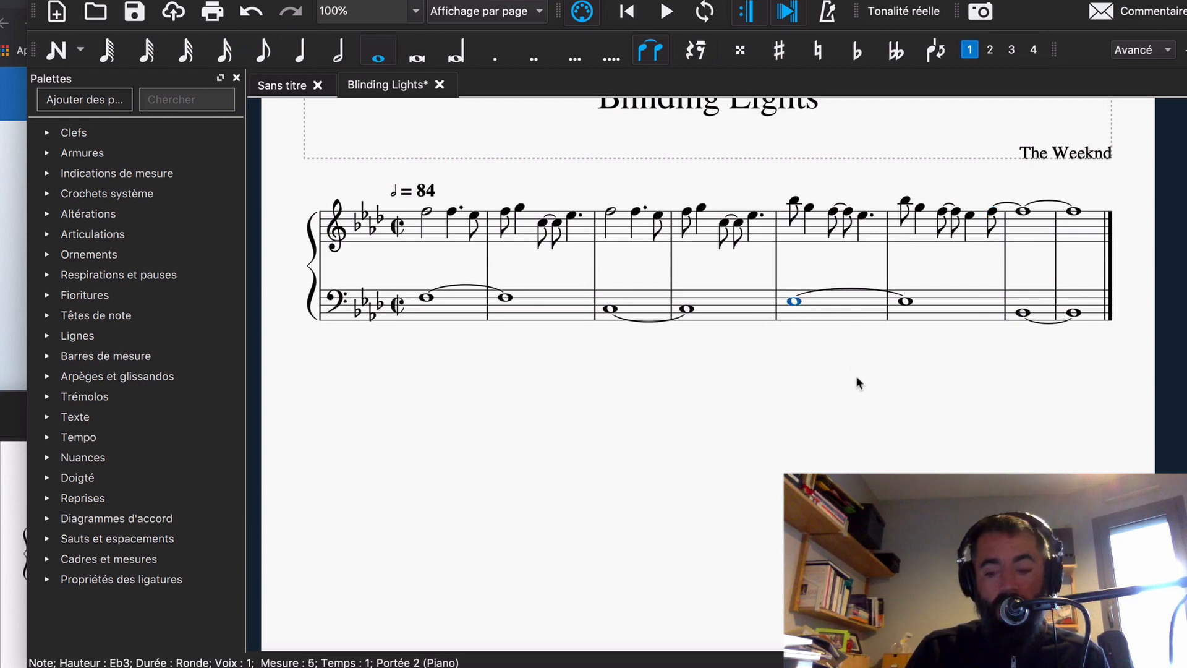
key(super+Up)
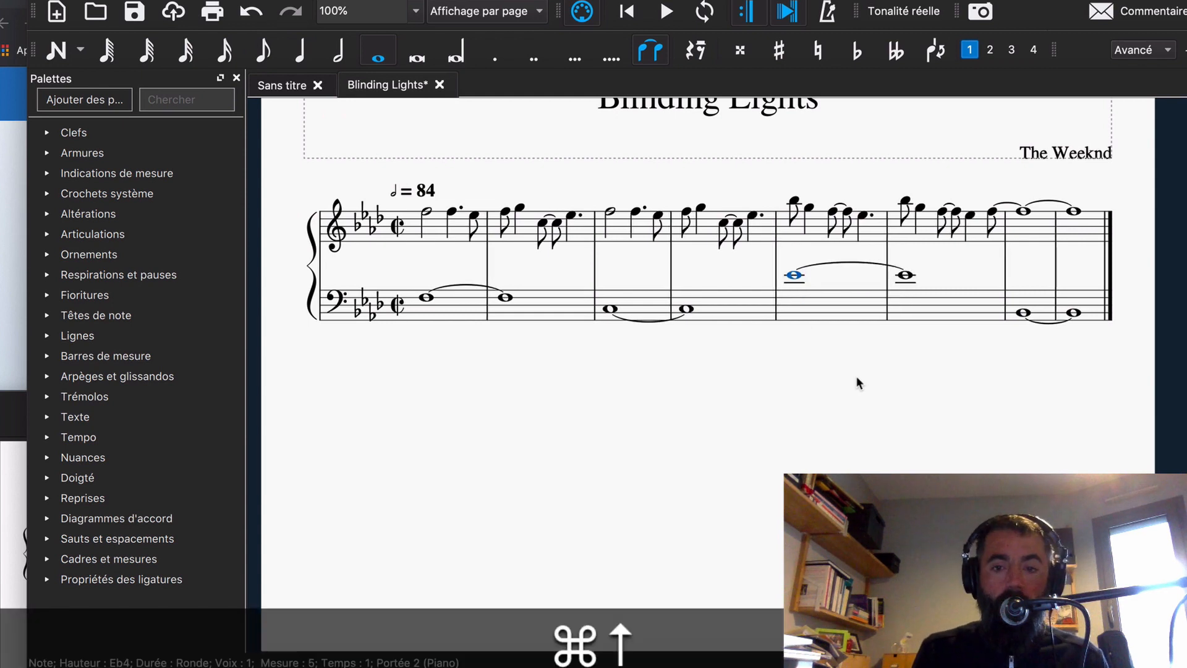
key(super+Down)
key(super+Up)
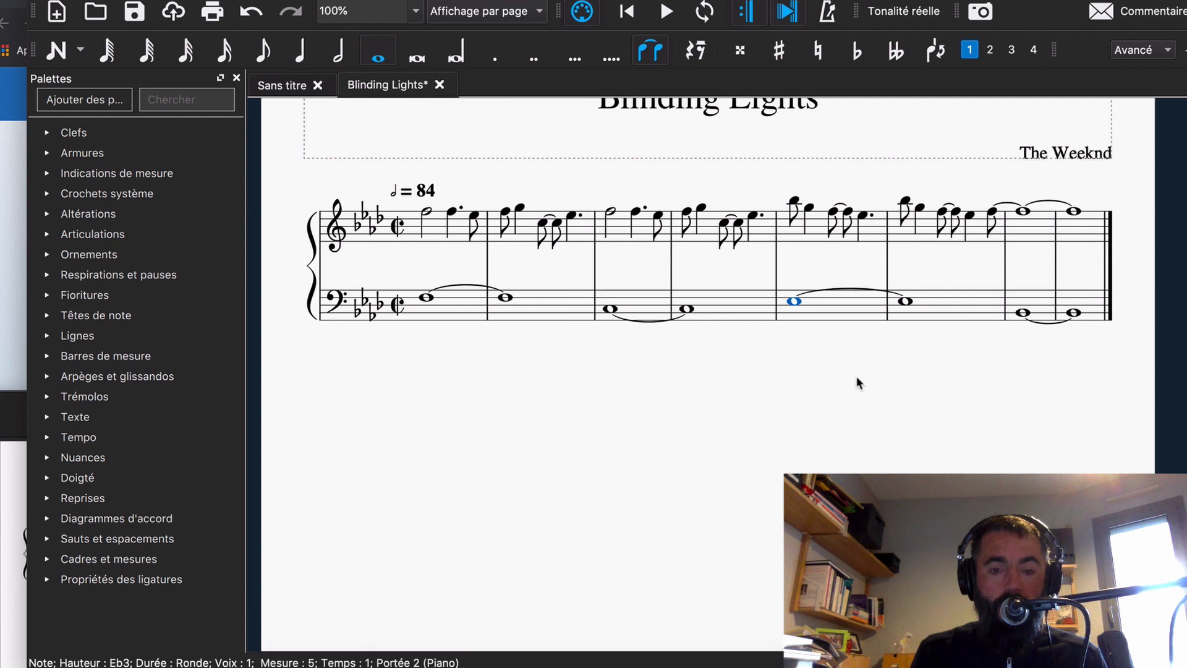
Step: Try shifting the bass note in measure 5 up and down by semitones, returning it to E♭3
key(Up)
key(Up)
key(Up)
key(Down)
key(Down)
key(Down)
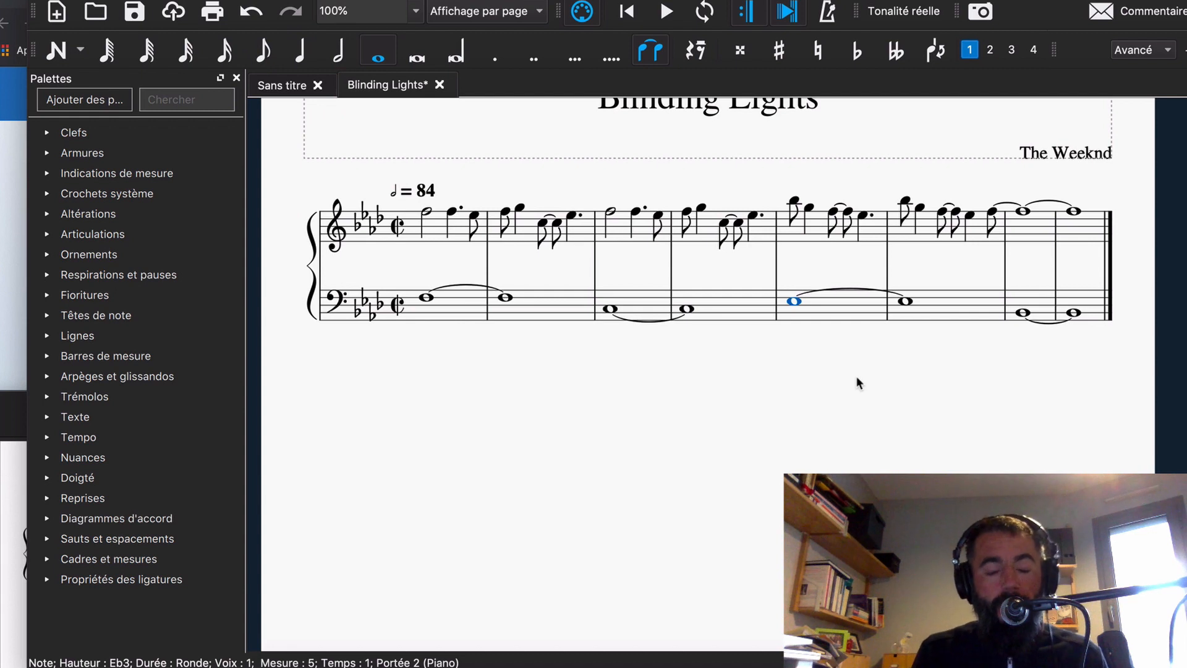
key(Up)
key(Up)
key(Up)
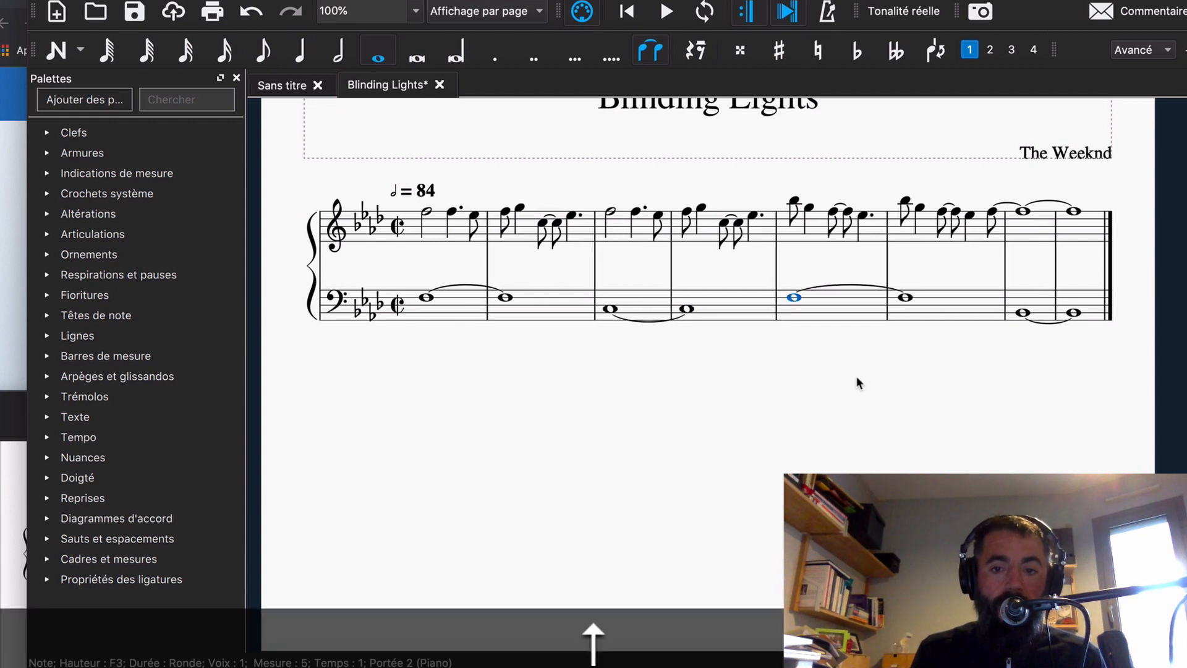
key(Down)
key(Down)
key(Down)
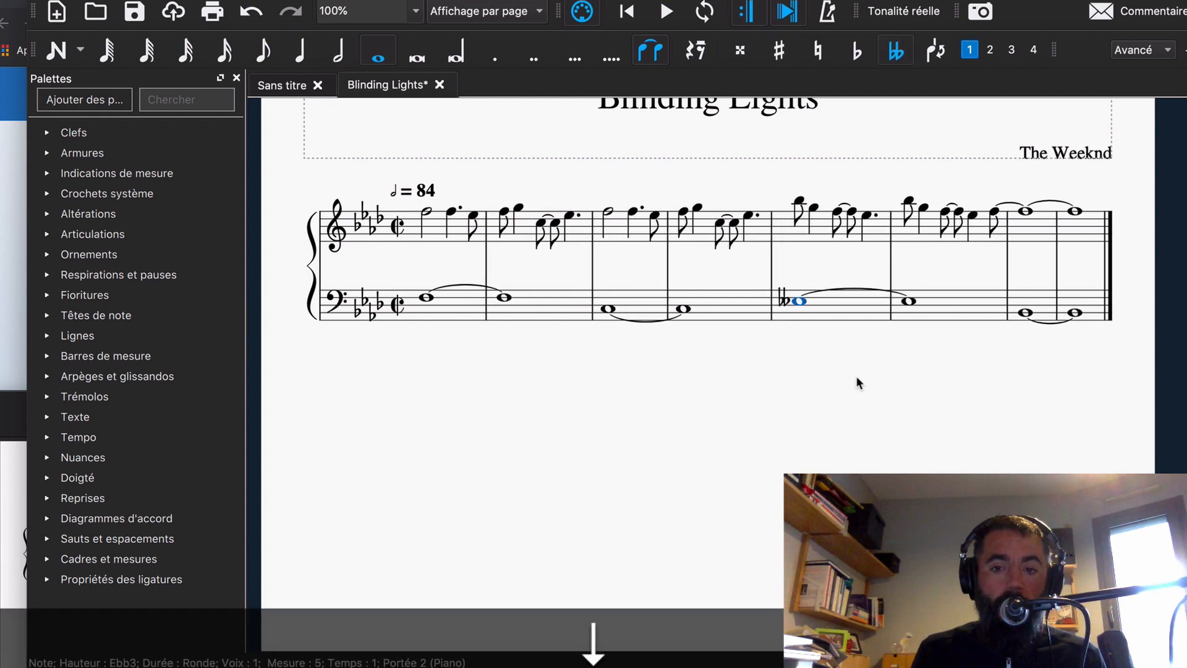
key(Up)
key(Up)
key(Up)
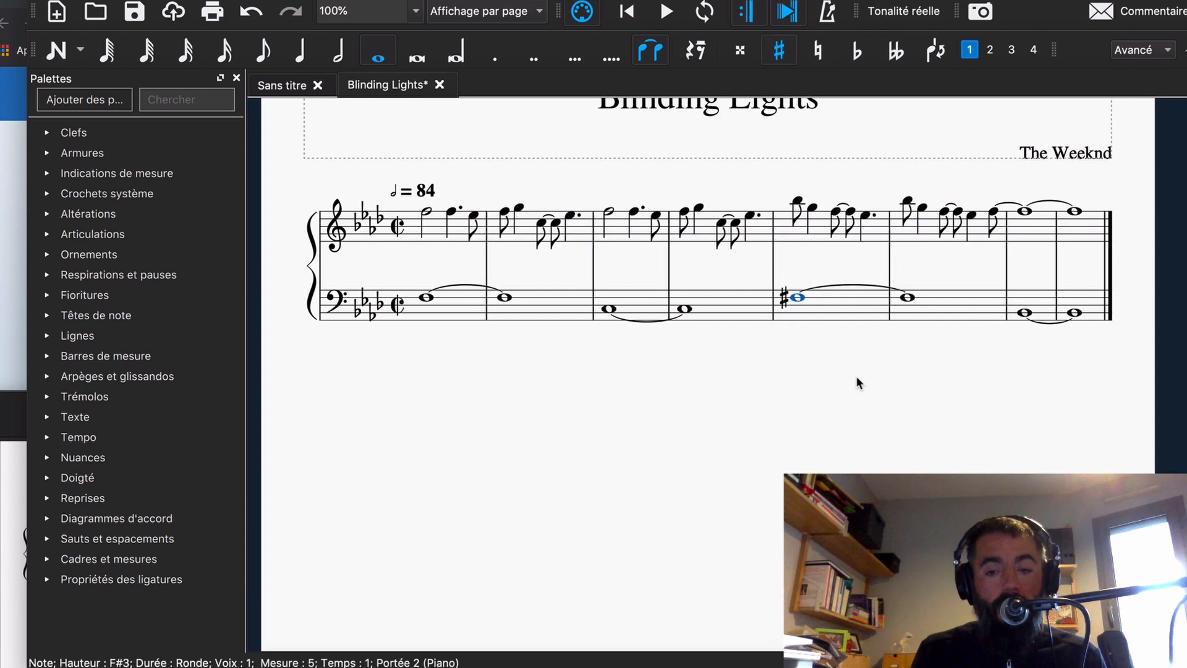
key(Up)
key(Down)
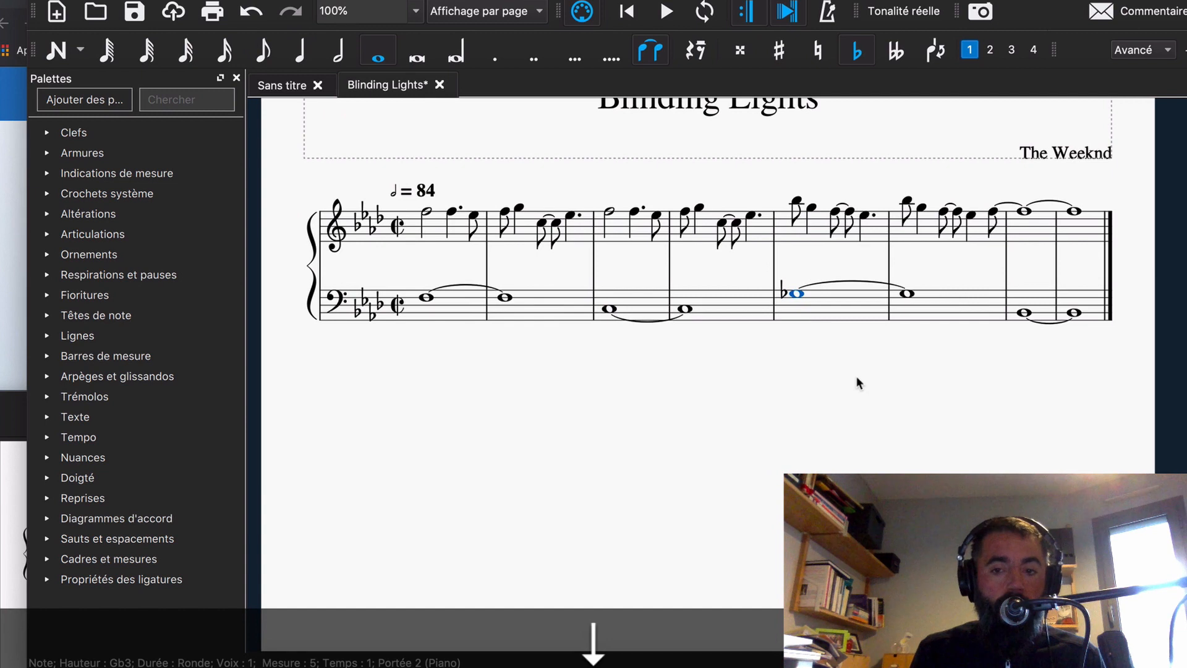
key(Down)
key(Down)
key(Down)
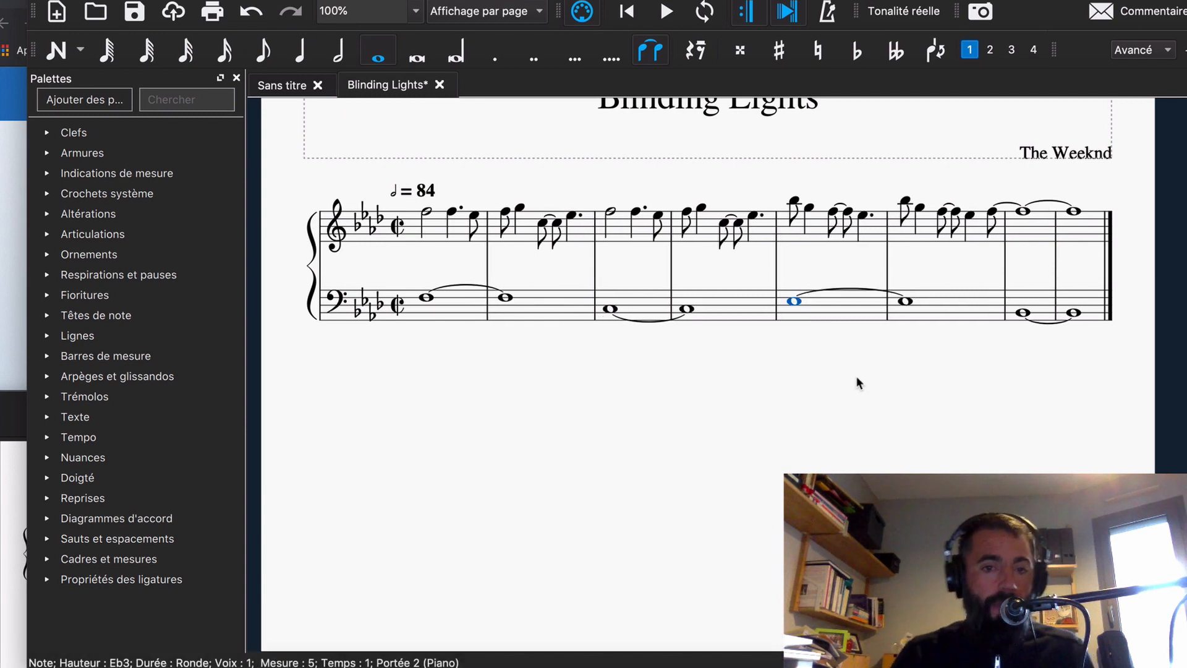
Step: Set the font size of the title "Blinding Lights" to 27
scroll(711, 439, up, 3)
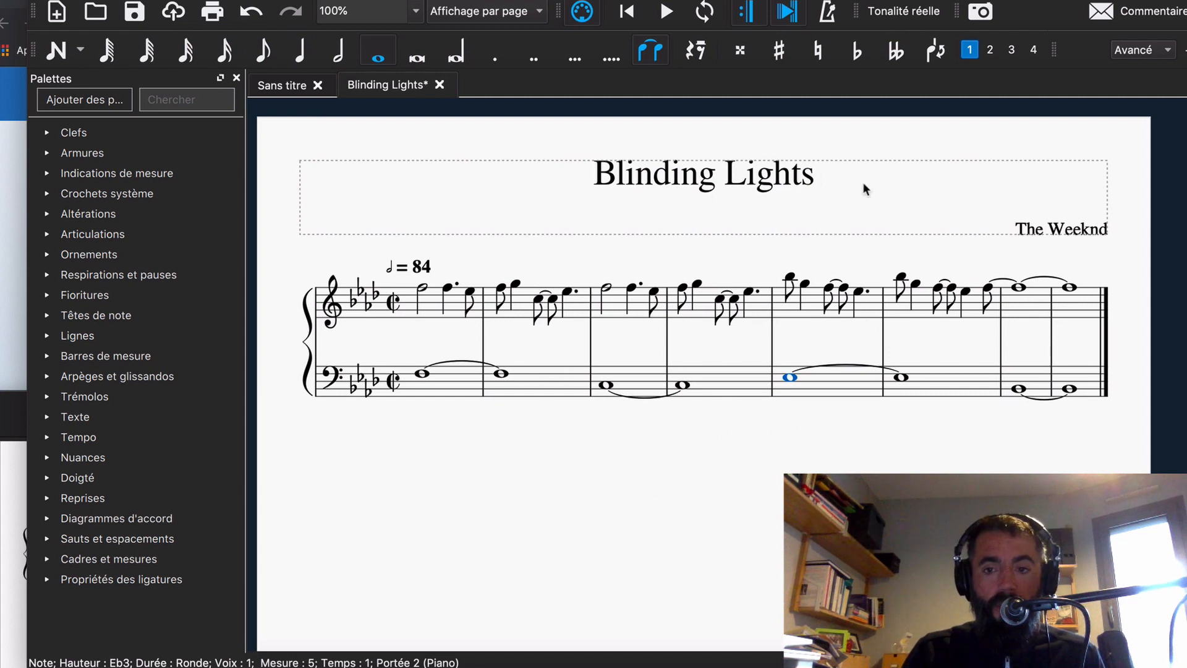
double_click(693, 181)
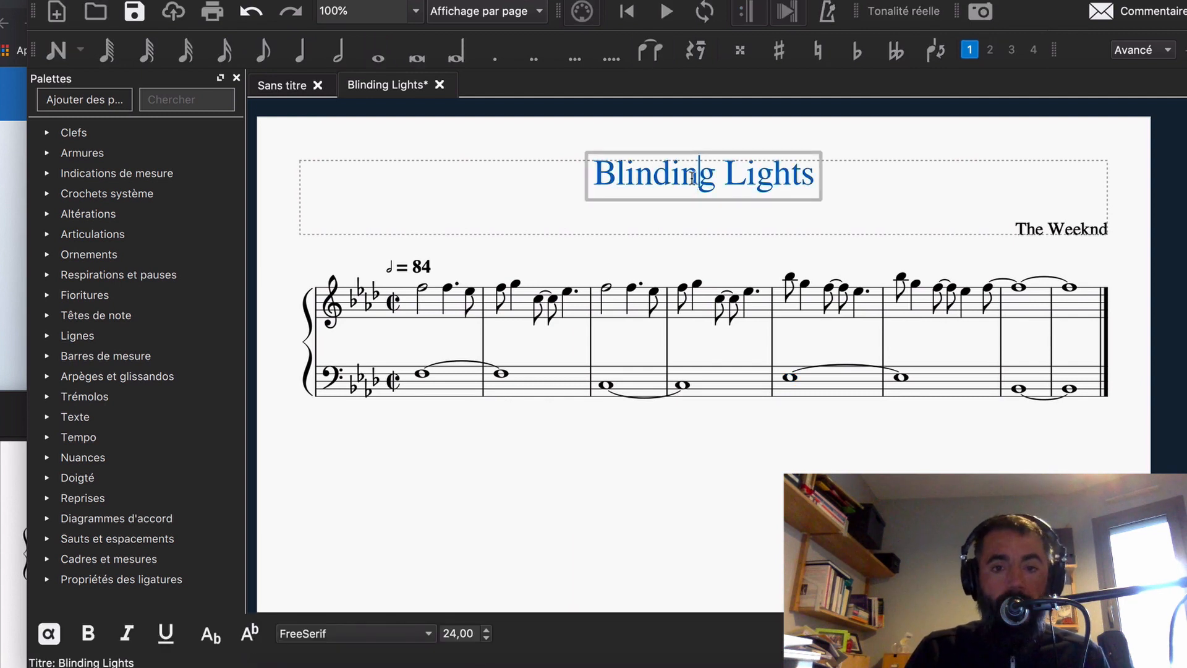
key(super+a)
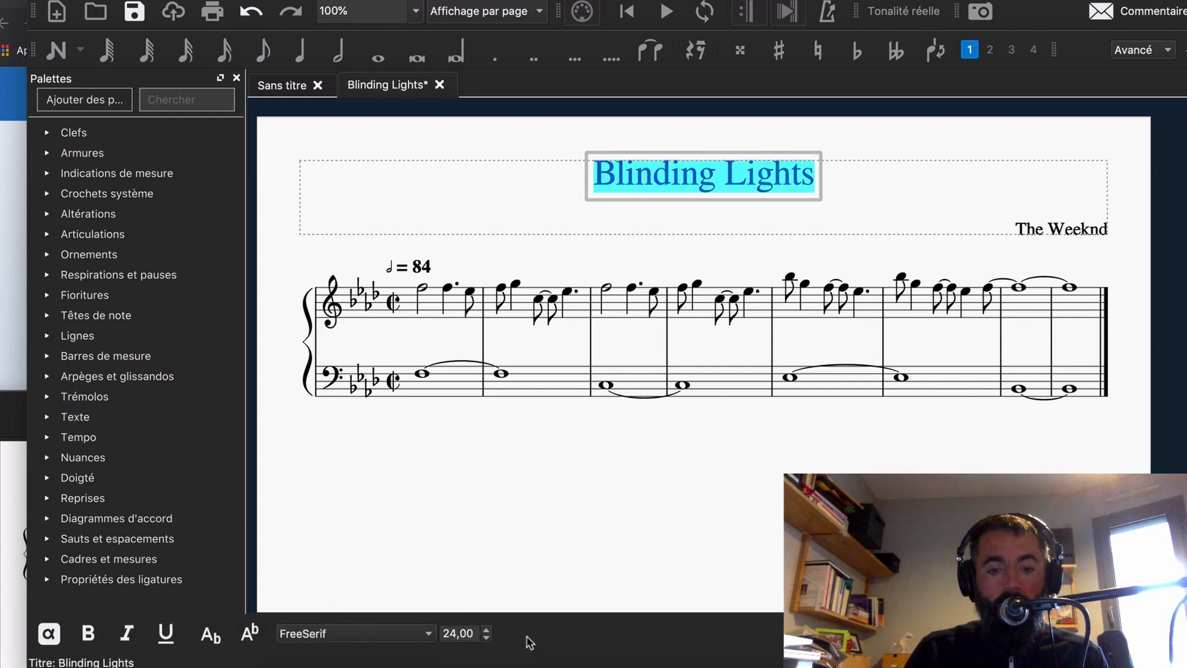
click(487, 637)
click(486, 637)
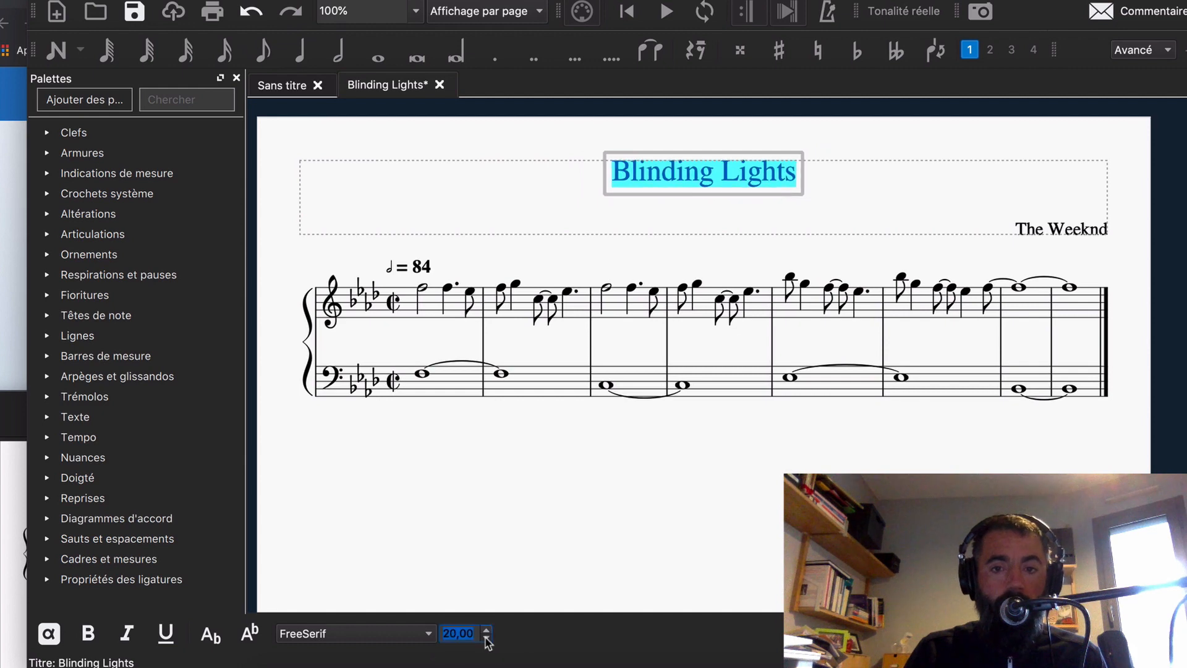
click(484, 630)
click(485, 630)
click(485, 630)
click(485, 630)
click(484, 629)
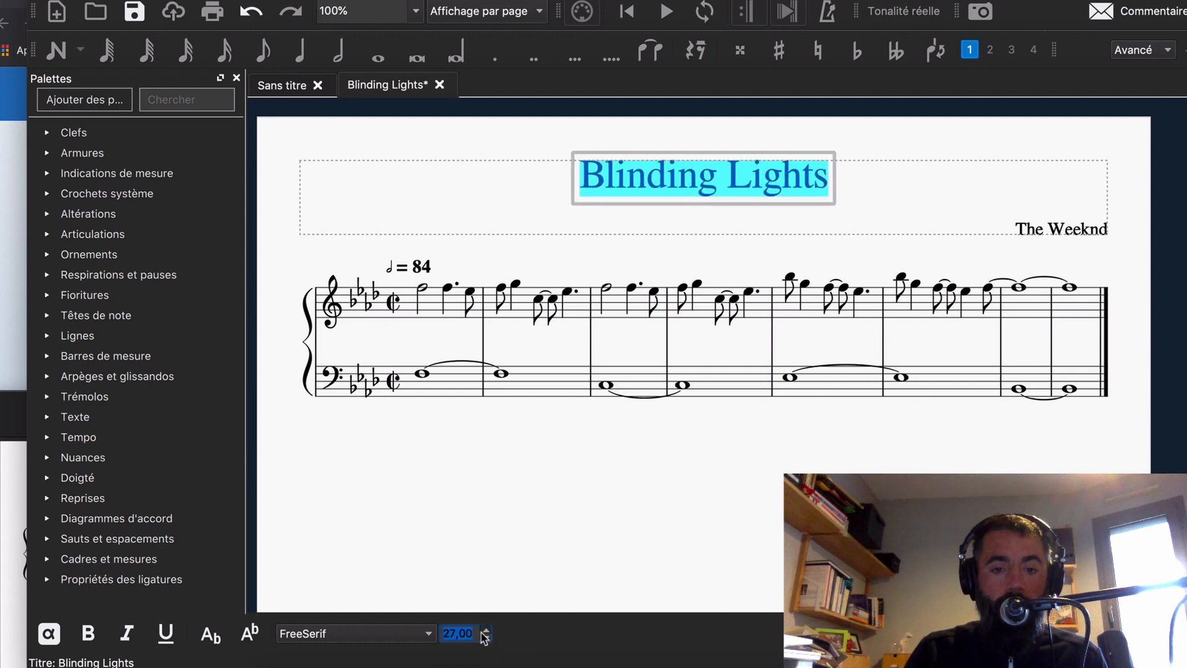
Step: Increase the font size of the title "Blinding Lights" to 32
click(484, 636)
click(483, 635)
click(485, 630)
click(484, 630)
click(485, 631)
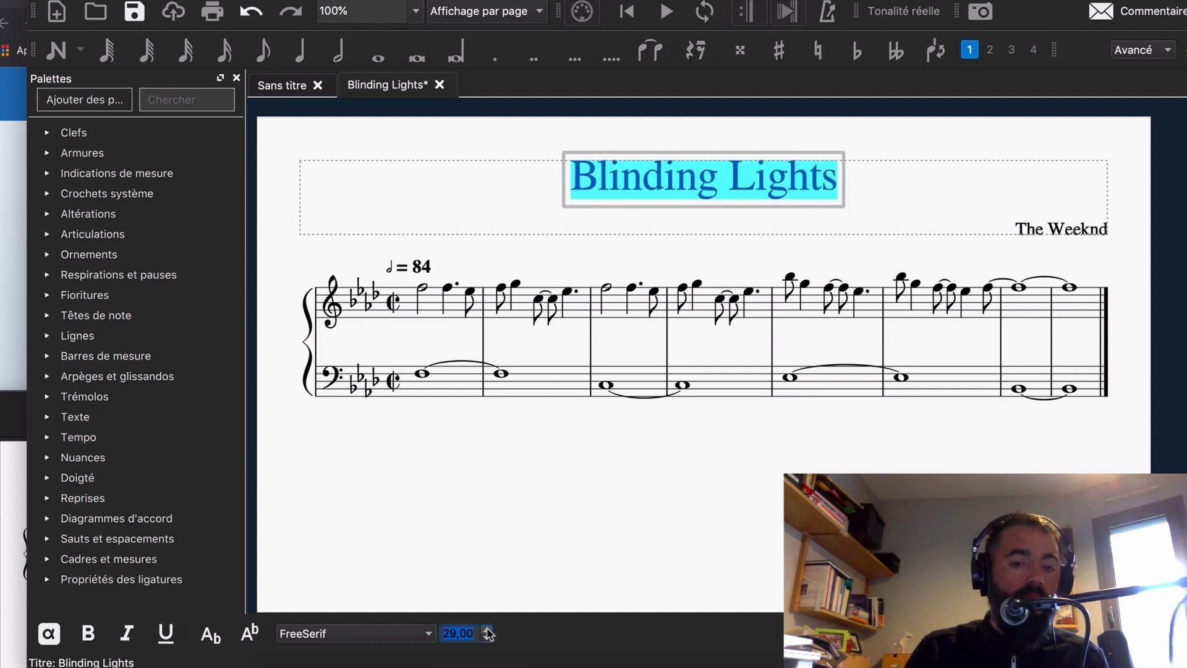
click(485, 631)
click(484, 630)
click(485, 630)
click(485, 630)
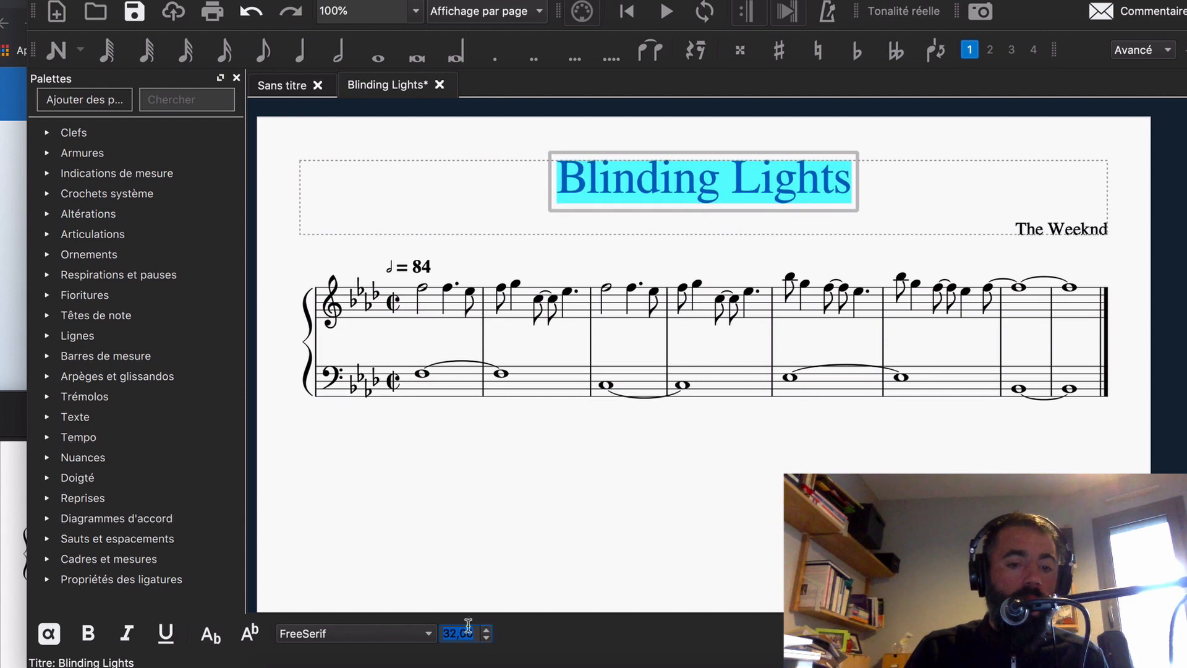
Step: Try the Comic Sans MS font on the title "Blinding Lights"
click(358, 633)
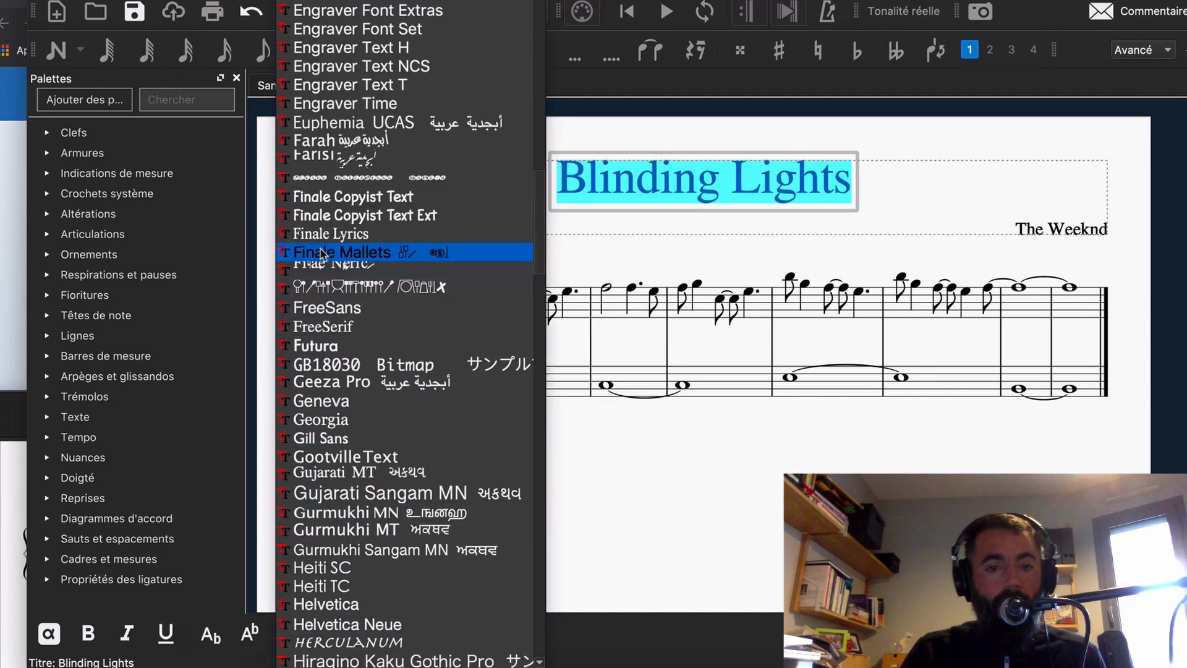
scroll(337, 251, up, 10)
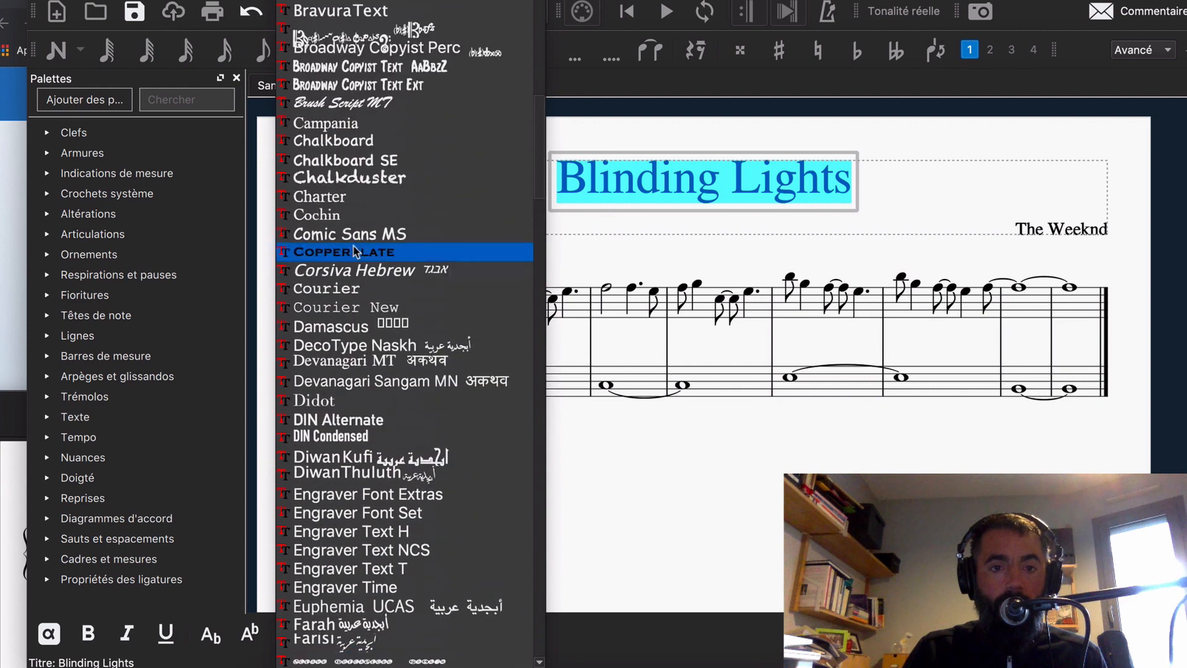
scroll(355, 251, down, 5)
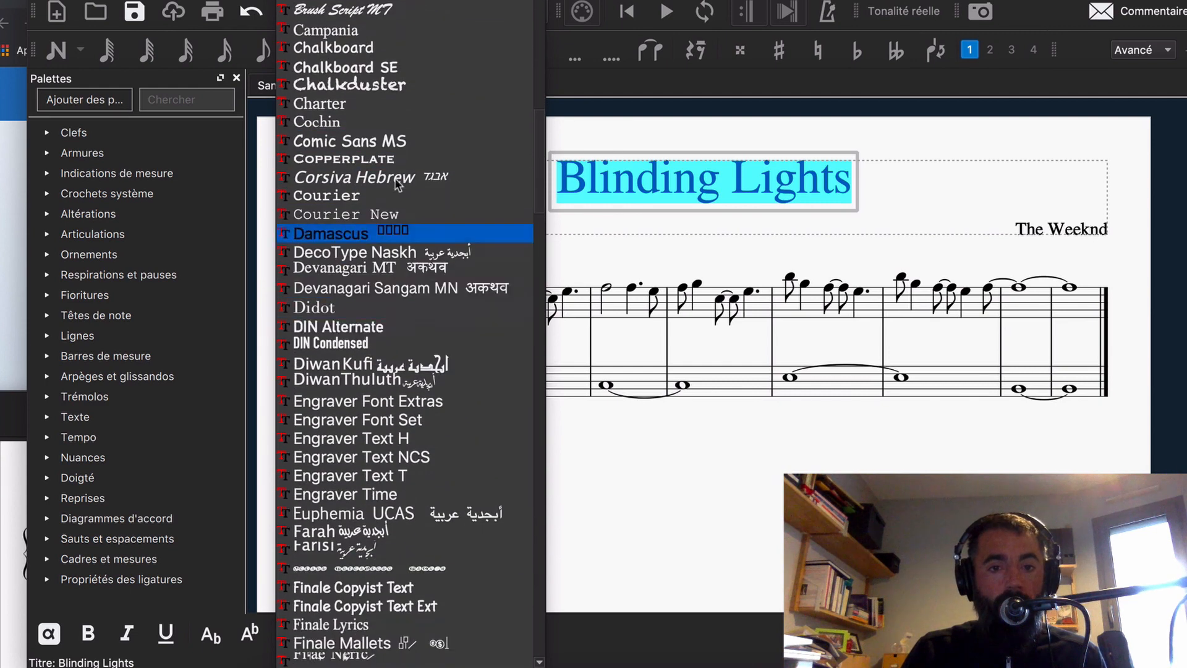
click(392, 141)
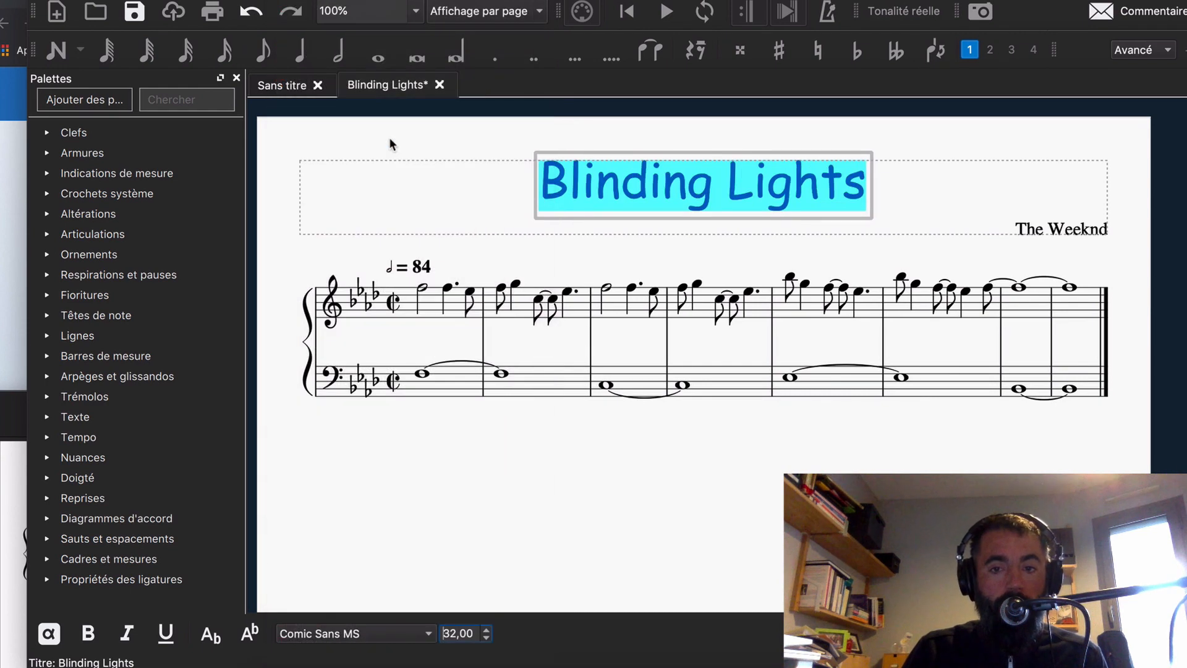
Step: Set the title's font to Helvetica Neue and finish editing the title text
click(379, 634)
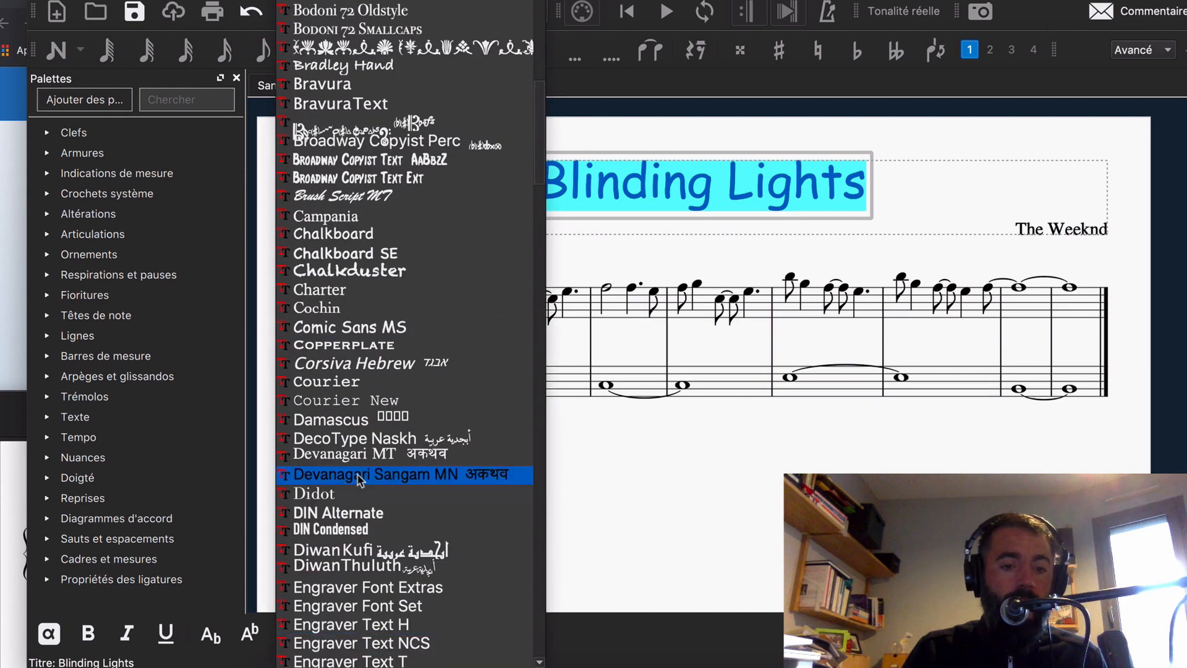
scroll(363, 488, down, 10)
scroll(364, 492, down, 10)
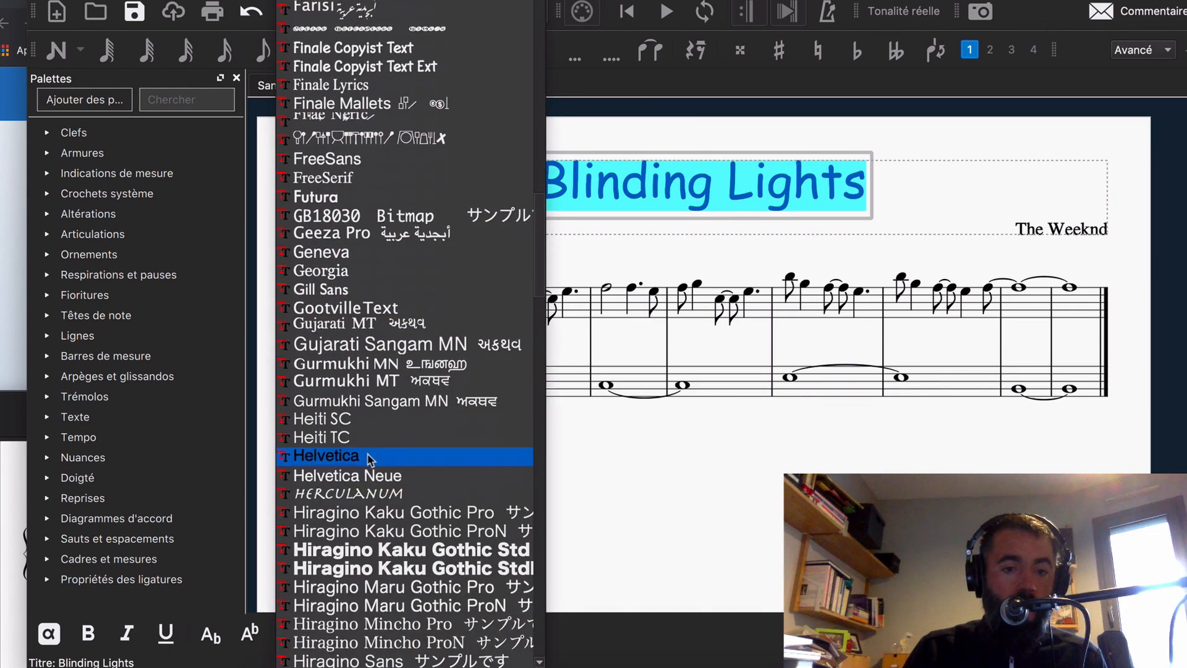
click(366, 475)
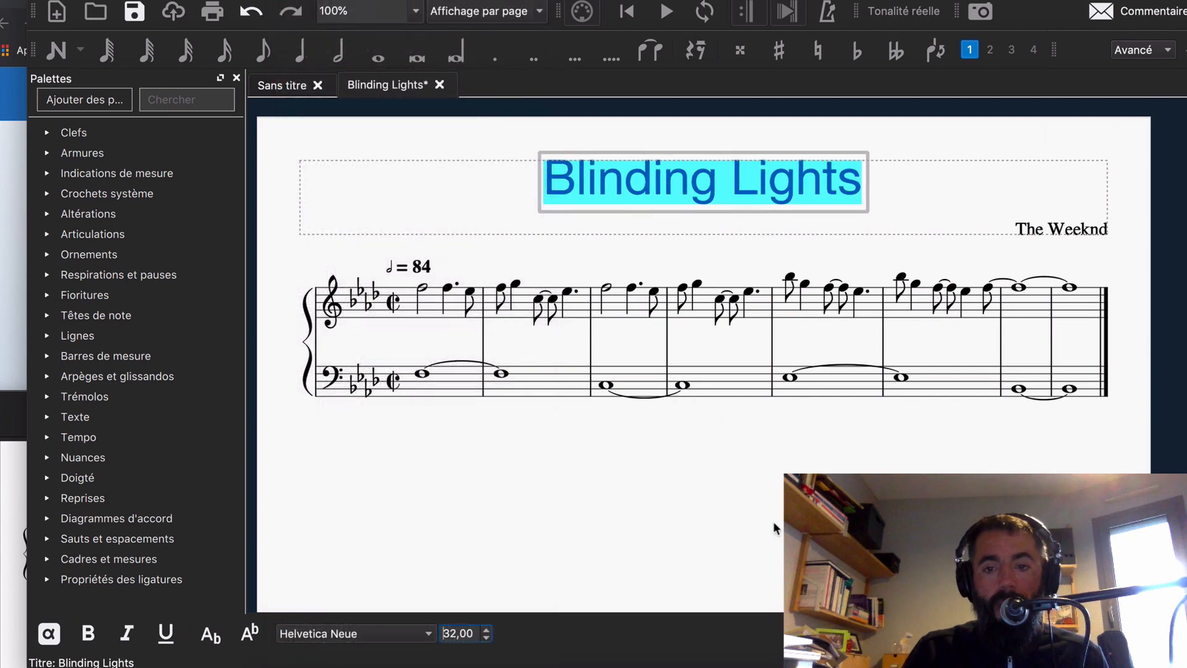
key(Escape)
Step: Select the whole composer text "The Weeknd" and set its font to Impact
double_click(1082, 230)
key(super+a)
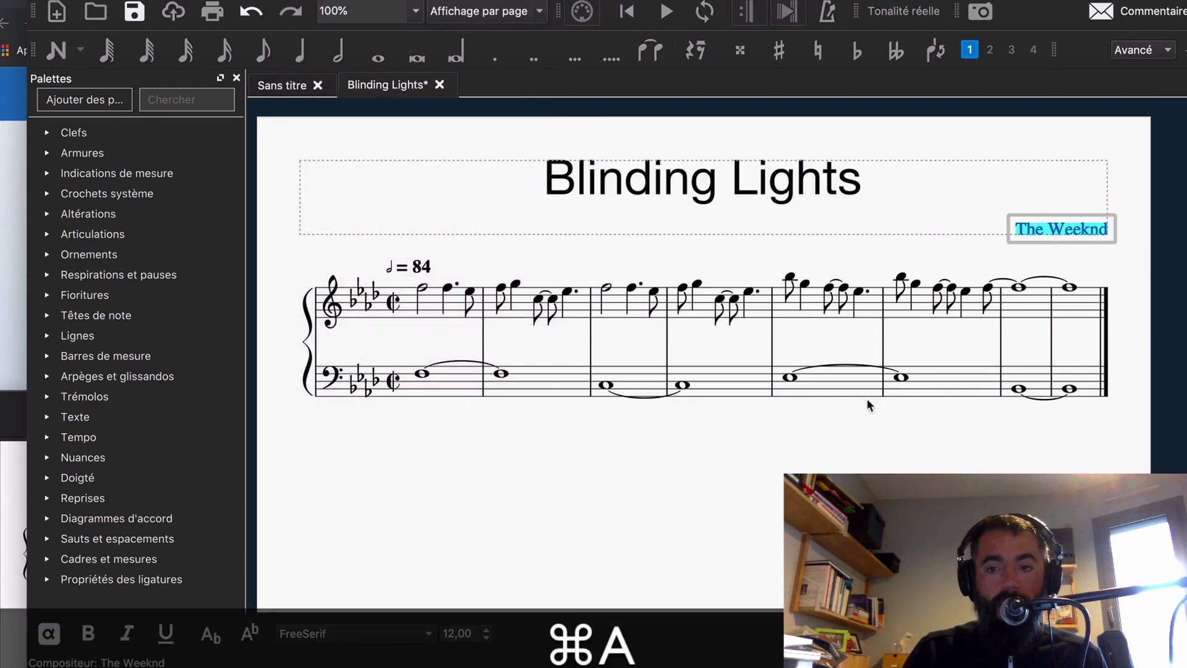
click(408, 634)
scroll(368, 612, down, 5)
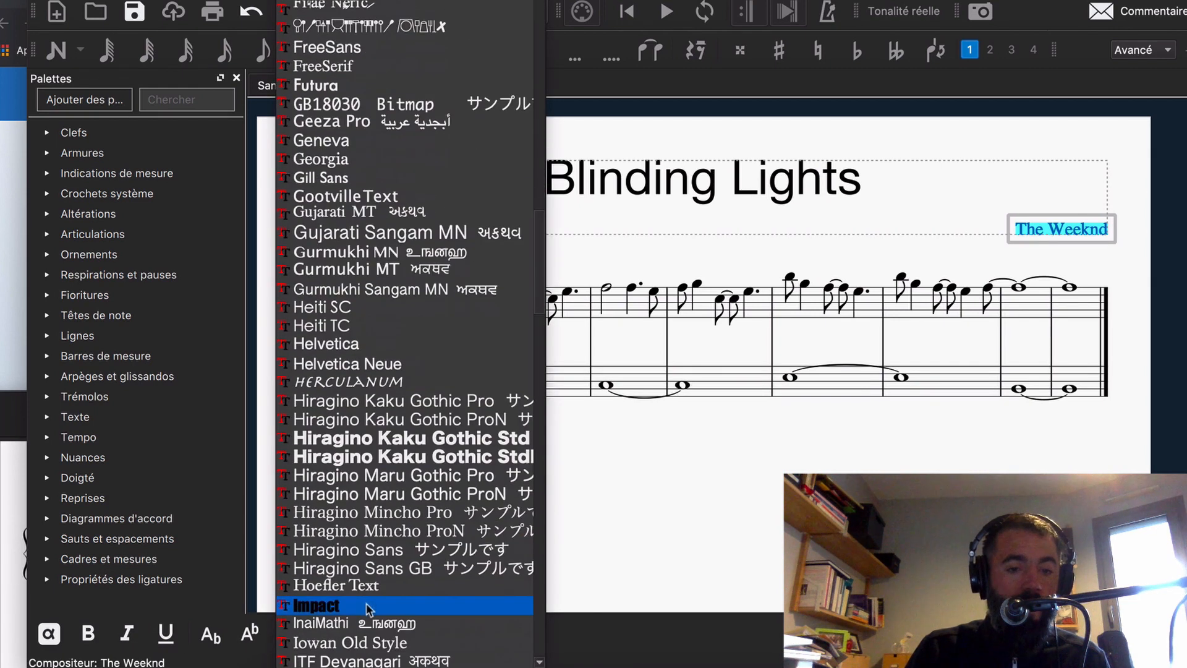
click(371, 609)
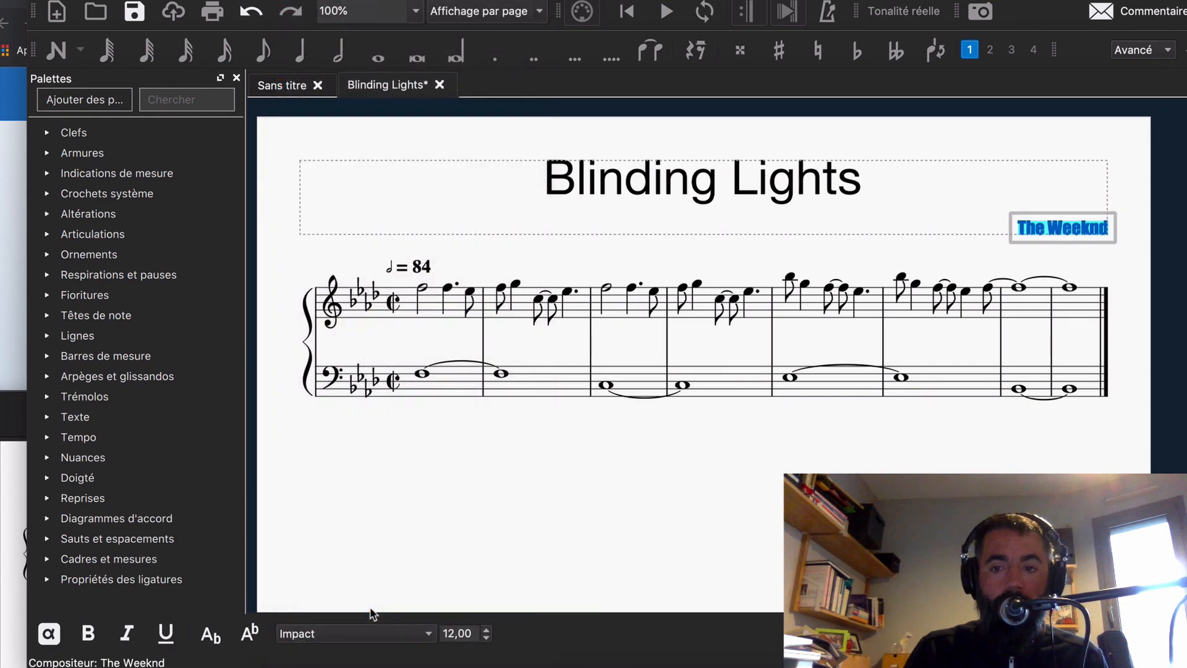
Step: Try italic and underline on the composer text "The Weeknd", then remove both styles
click(126, 634)
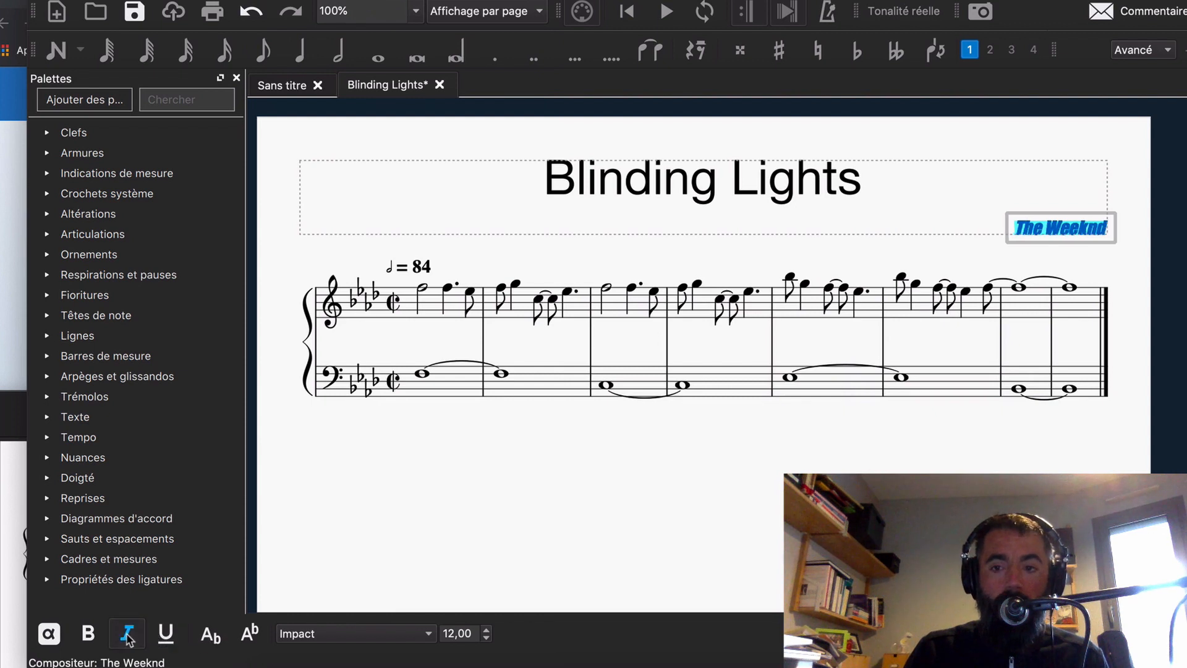
click(162, 637)
click(162, 636)
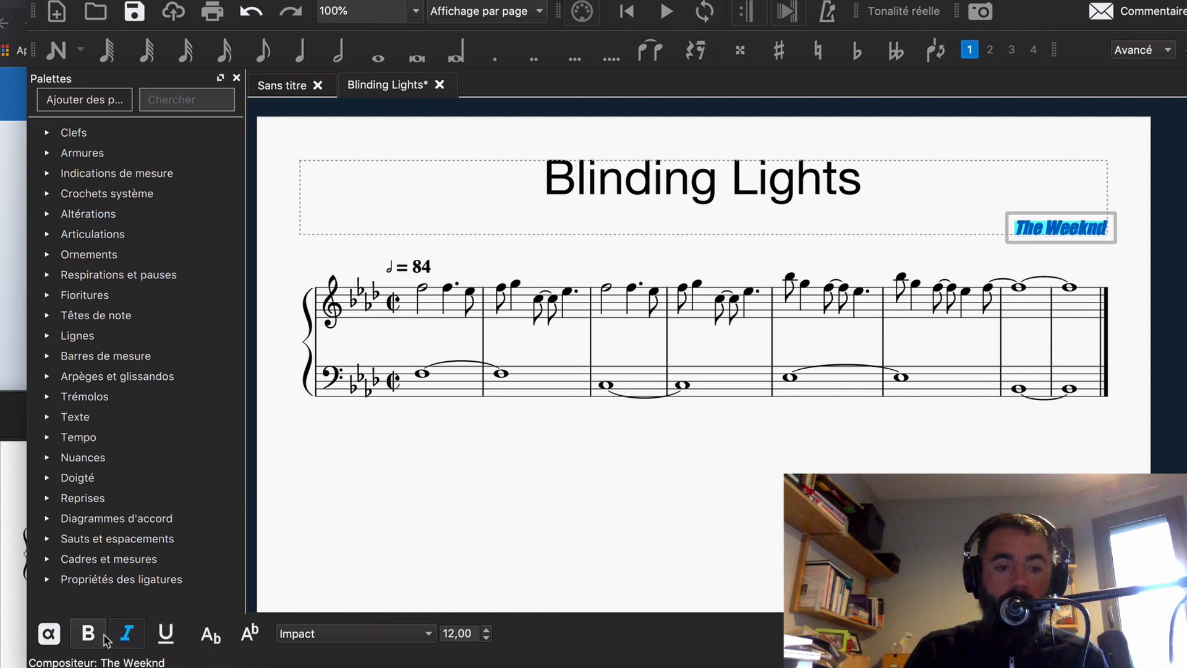
click(127, 634)
Step: Reduce the composer text's font size to 10 and finish editing it
click(487, 639)
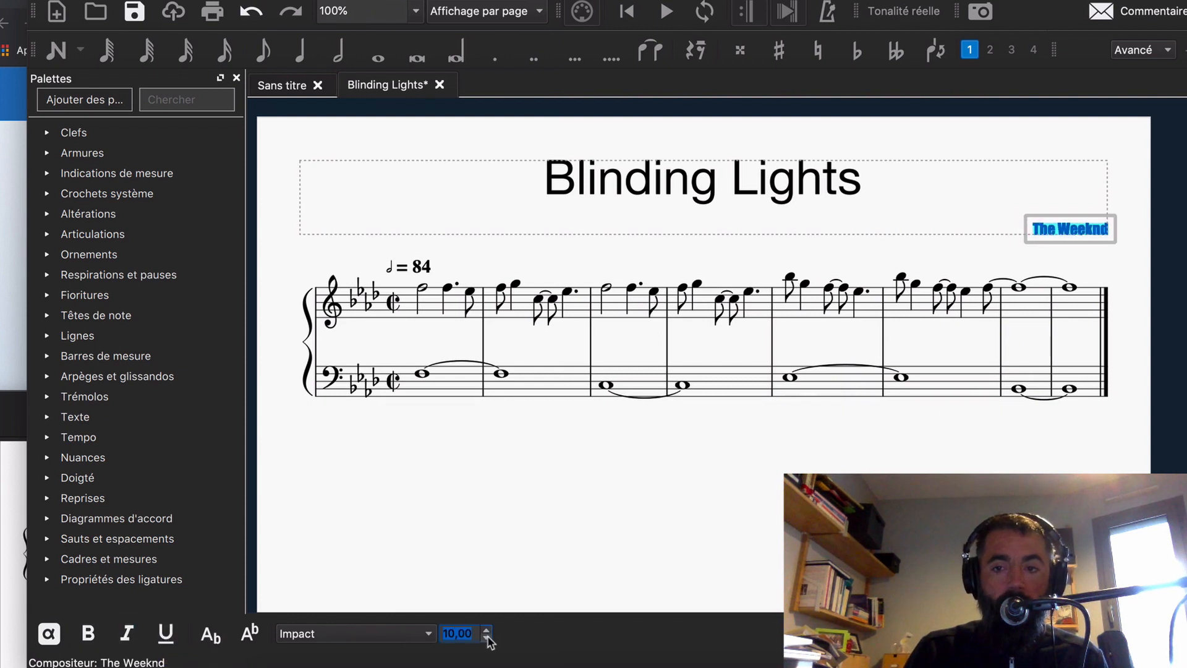
click(641, 521)
click(740, 516)
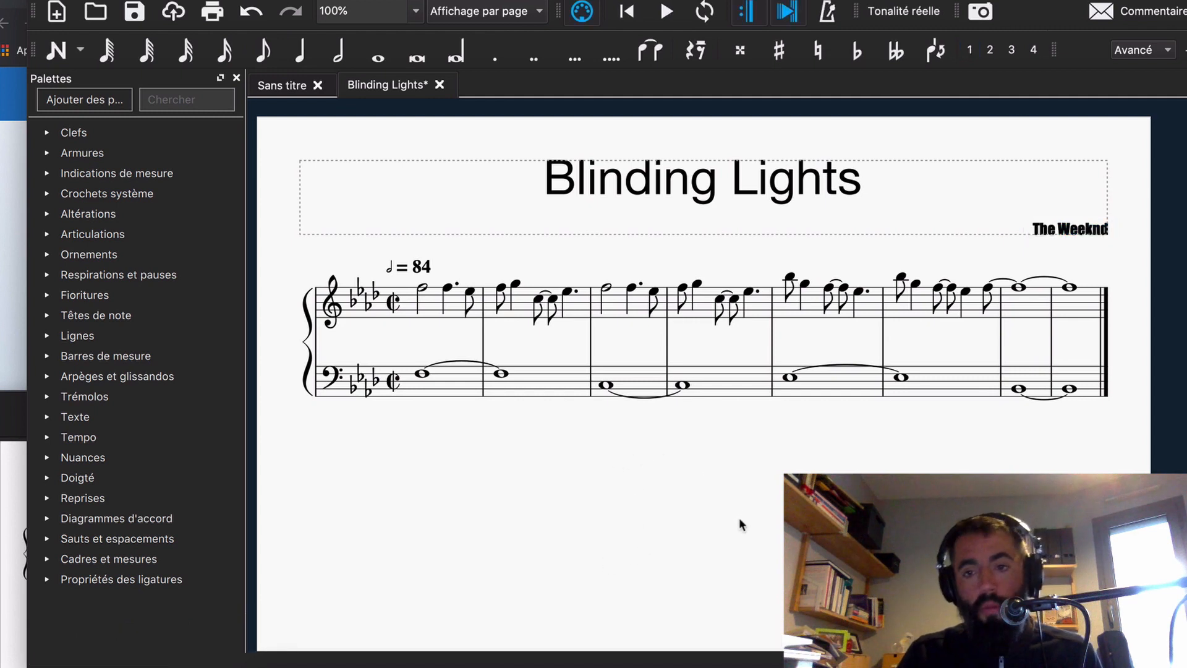